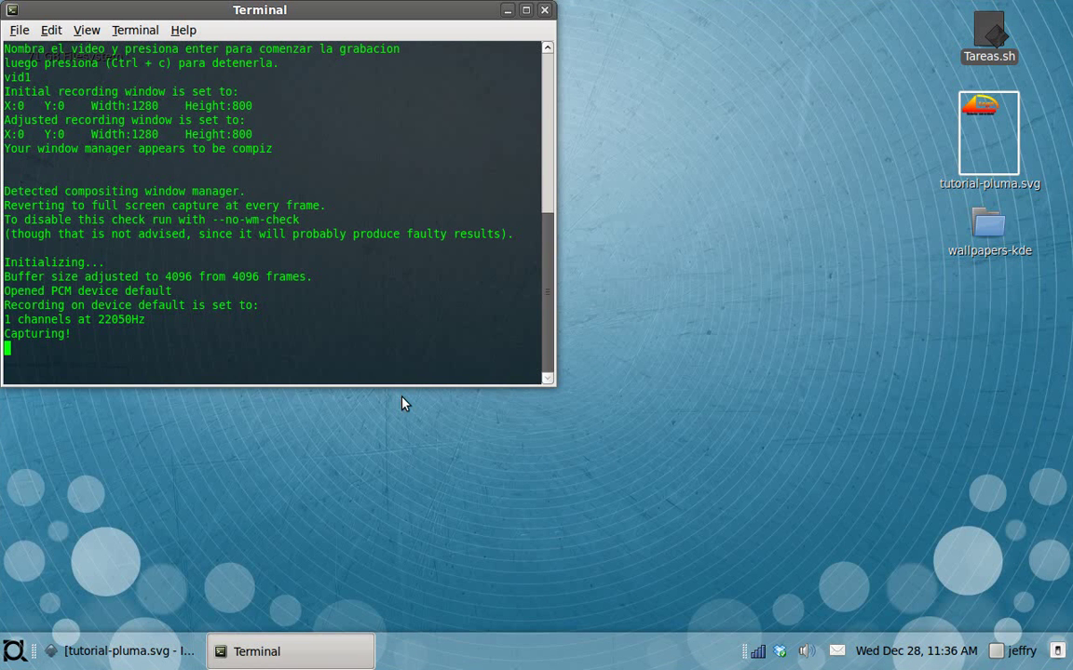
# Minimize the Terminal and bring the tutorial-pluma.svg Inkscape window back to the front.
pyautogui.click(505, 10)
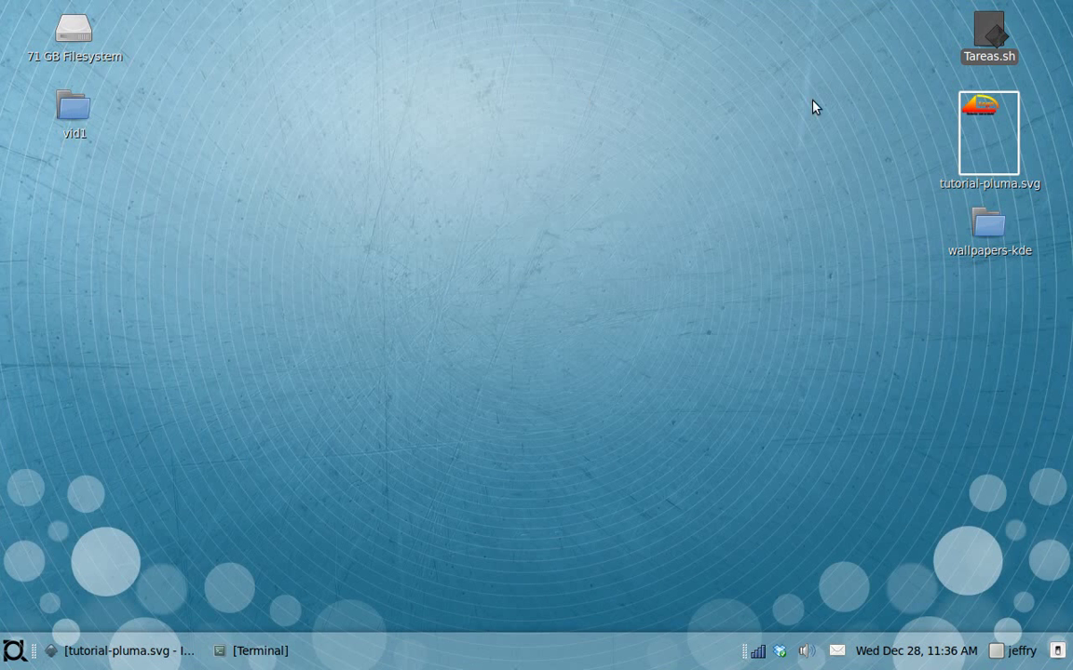
pyautogui.click(149, 651)
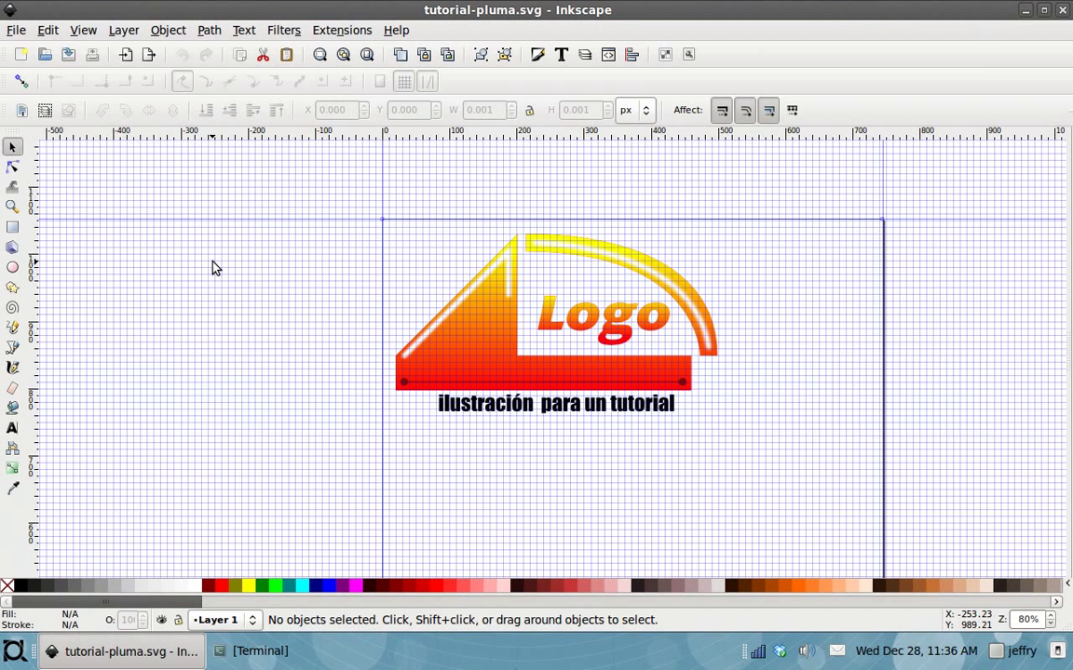
pyautogui.scroll(-1, 213, 262)
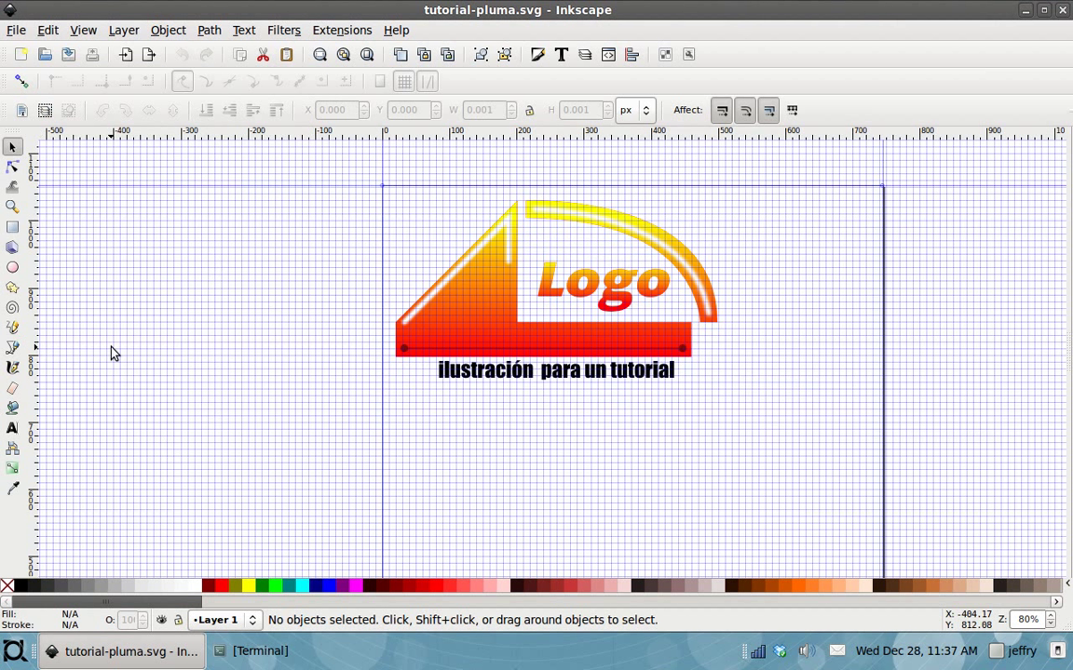
pyautogui.scroll(-2, 110, 352)
pyautogui.scroll(3, 110, 352)
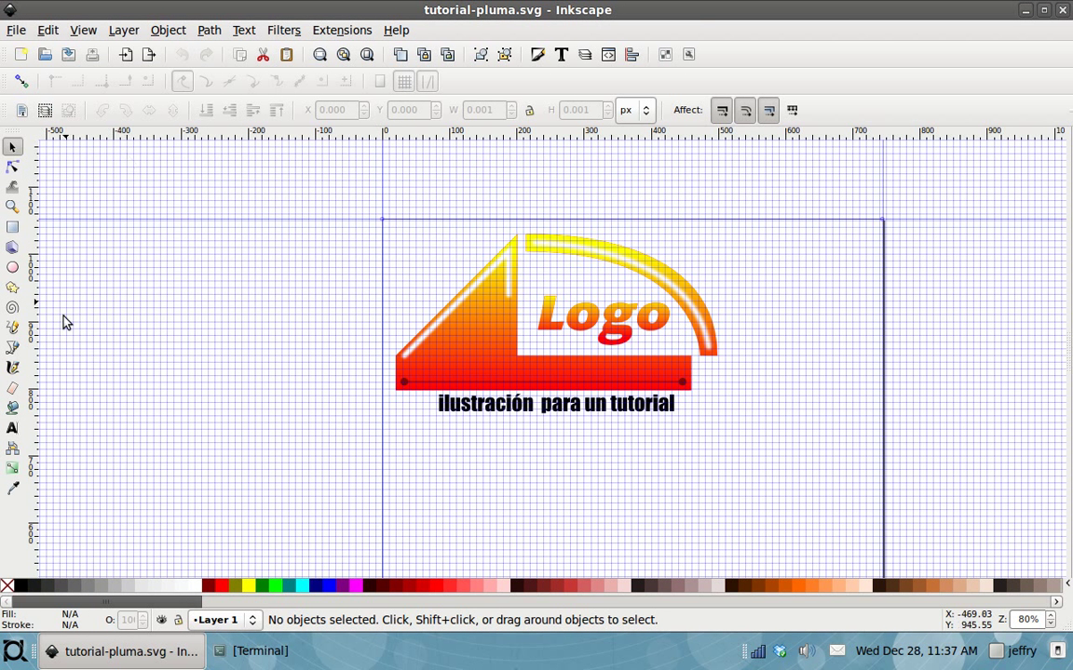
pyautogui.moveTo(179, 603)
pyautogui.mouseDown()
pyautogui.moveTo(858, 585)
pyautogui.moveTo(84, 605)
pyautogui.mouseUp()
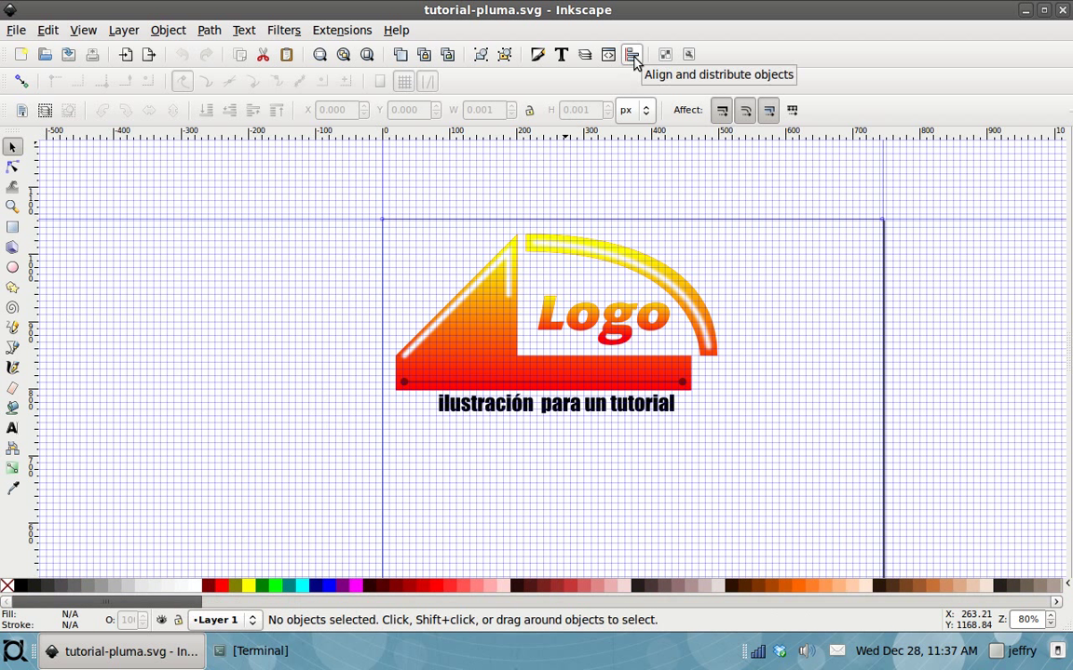
# Show the Layers list and add a new layer named '1'.
pyautogui.click(587, 56)
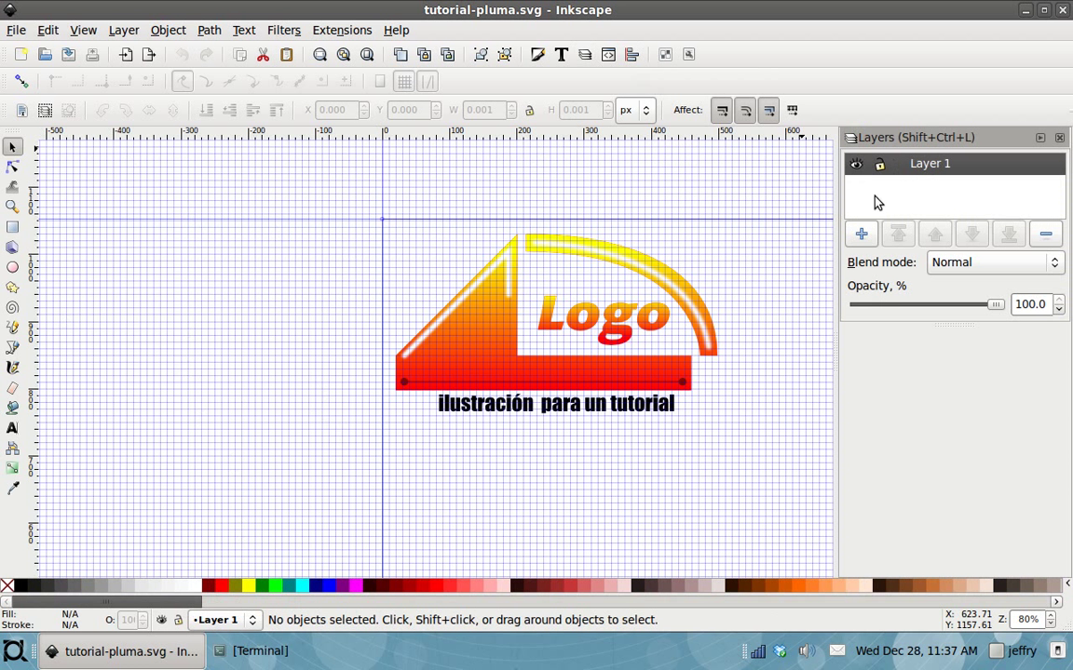
pyautogui.click(865, 234)
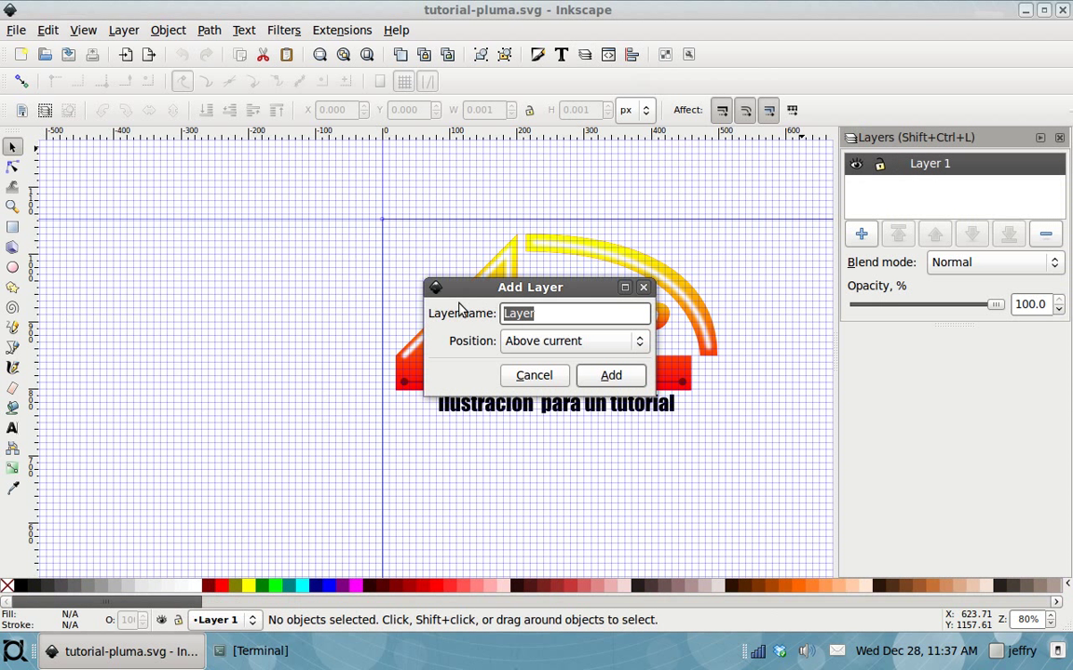
pyautogui.write('1')
pyautogui.press('Return')
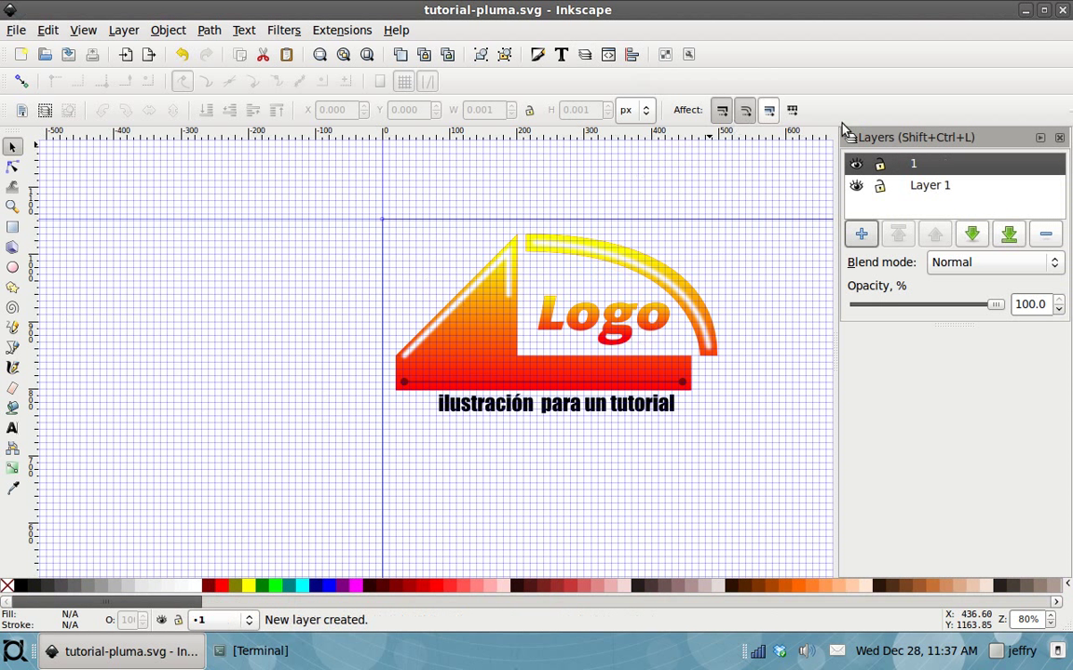
# Hide and reshow Layer 1, then delete the trial layer '1'.
pyautogui.click(856, 185)
pyautogui.click(857, 187)
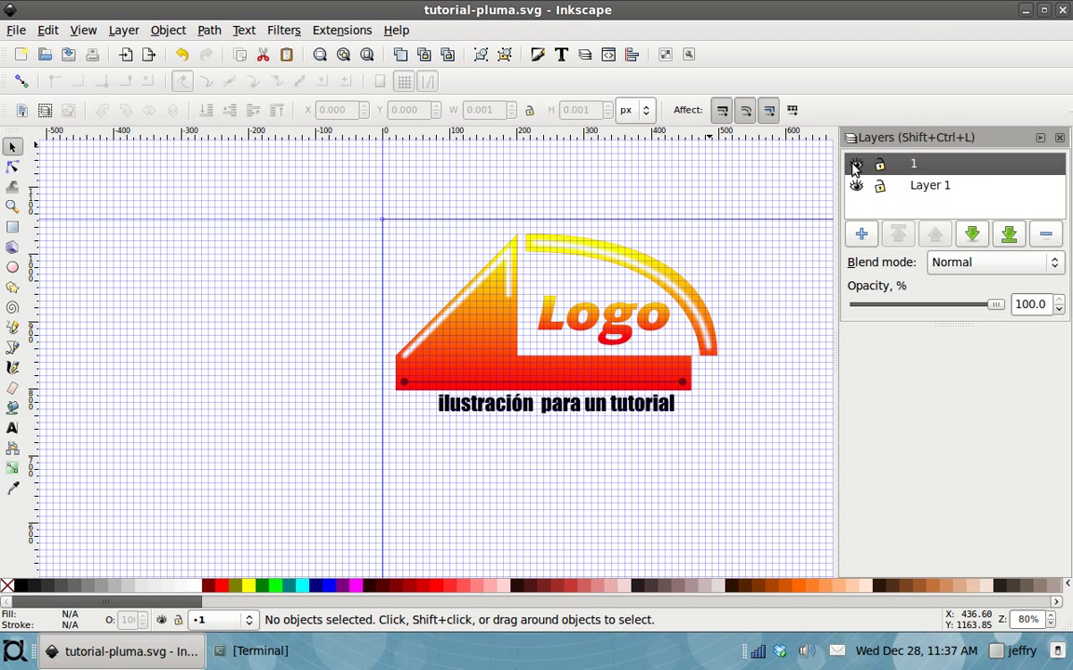
pyautogui.click(1045, 235)
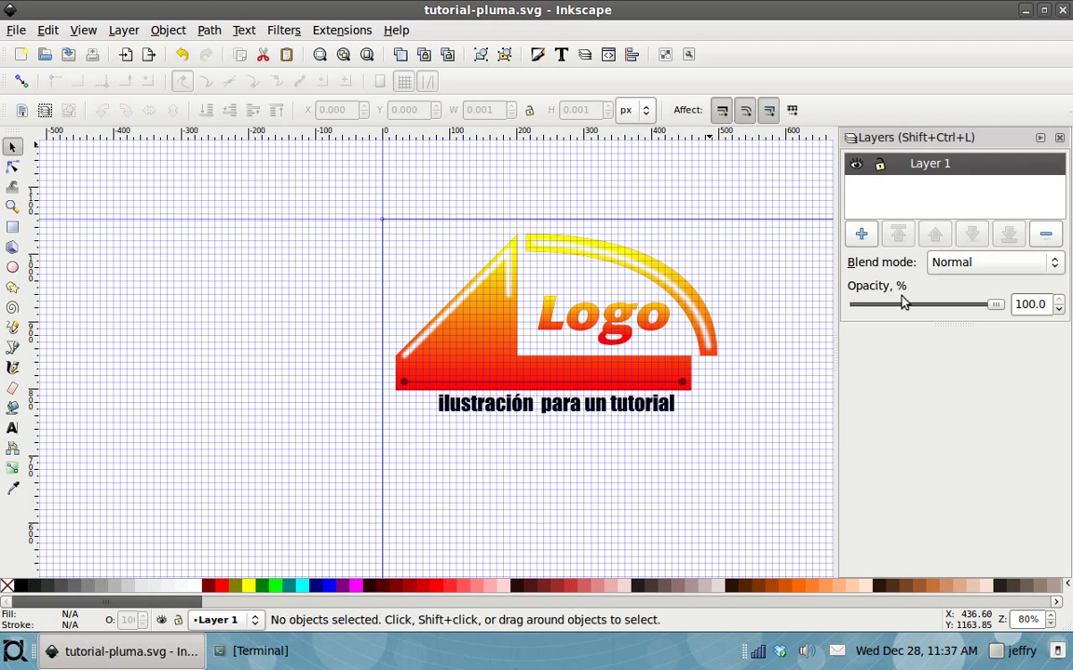
# Pan the view around the logo, close the Layers dock, and browse the Extensions menu.
pyautogui.moveTo(699, 299)
pyautogui.mouseDown()
pyautogui.moveTo(598, 349)
pyautogui.moveTo(578, 311)
pyautogui.moveTo(637, 319)
pyautogui.moveTo(611, 251)
pyautogui.moveTo(538, 253)
pyautogui.moveTo(577, 311)
pyautogui.moveTo(531, 348)
pyautogui.moveTo(526, 332)
pyautogui.moveTo(735, 369)
pyautogui.moveTo(393, 352)
pyautogui.moveTo(731, 379)
pyautogui.moveTo(458, 355)
pyautogui.moveTo(639, 362)
pyautogui.moveTo(599, 352)
pyautogui.moveTo(689, 322)
pyautogui.moveTo(439, 363)
pyautogui.moveTo(488, 343)
pyautogui.moveTo(719, 329)
pyautogui.moveTo(517, 326)
pyautogui.mouseUp()
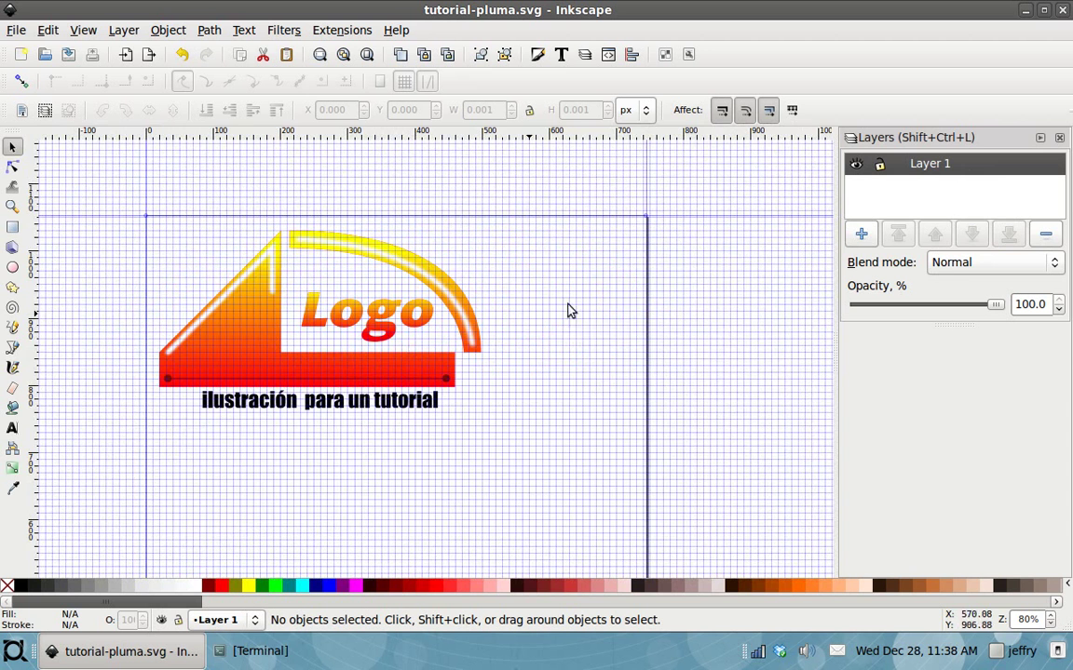
pyautogui.moveTo(637, 306); pyautogui.dragTo(699, 297)
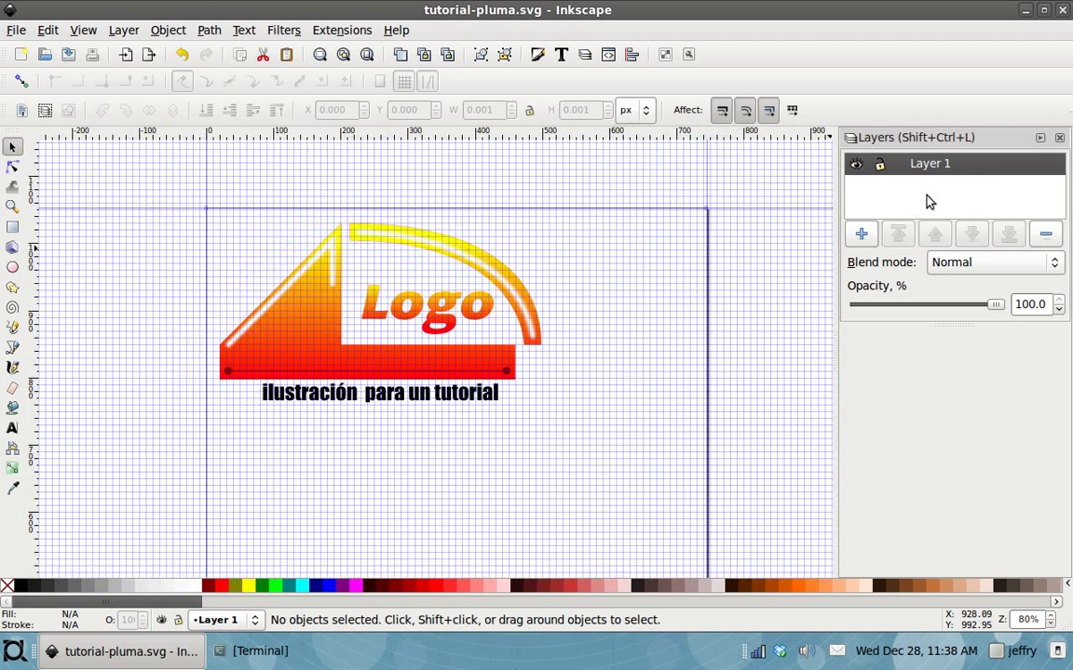
pyautogui.click(1059, 137)
pyautogui.moveTo(517, 273); pyautogui.dragTo(614, 264)
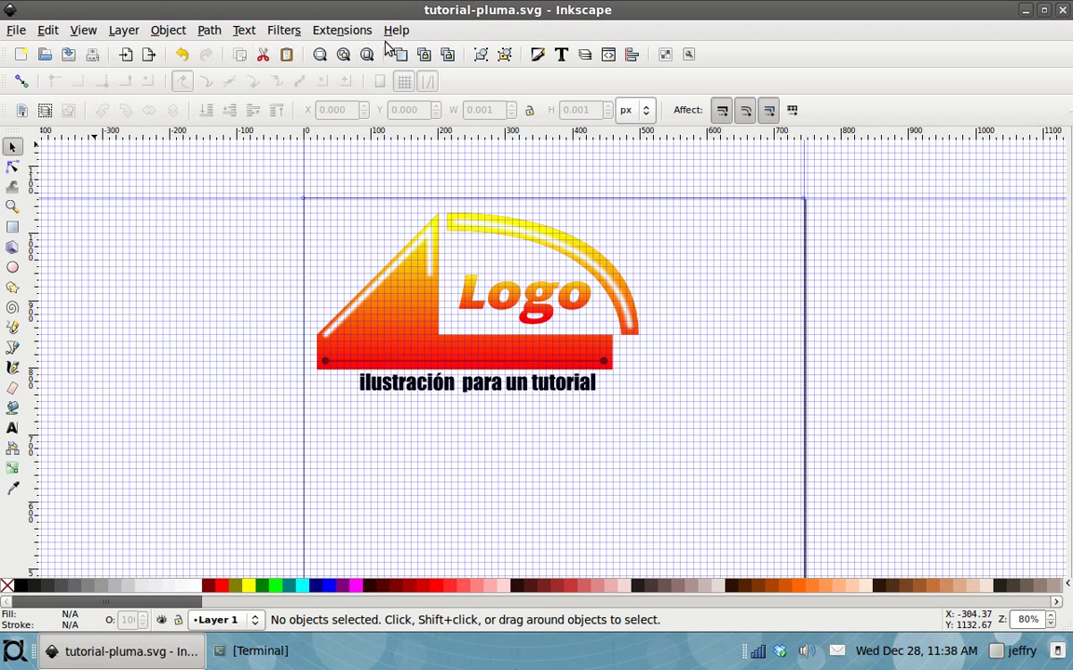
pyautogui.click(324, 31)
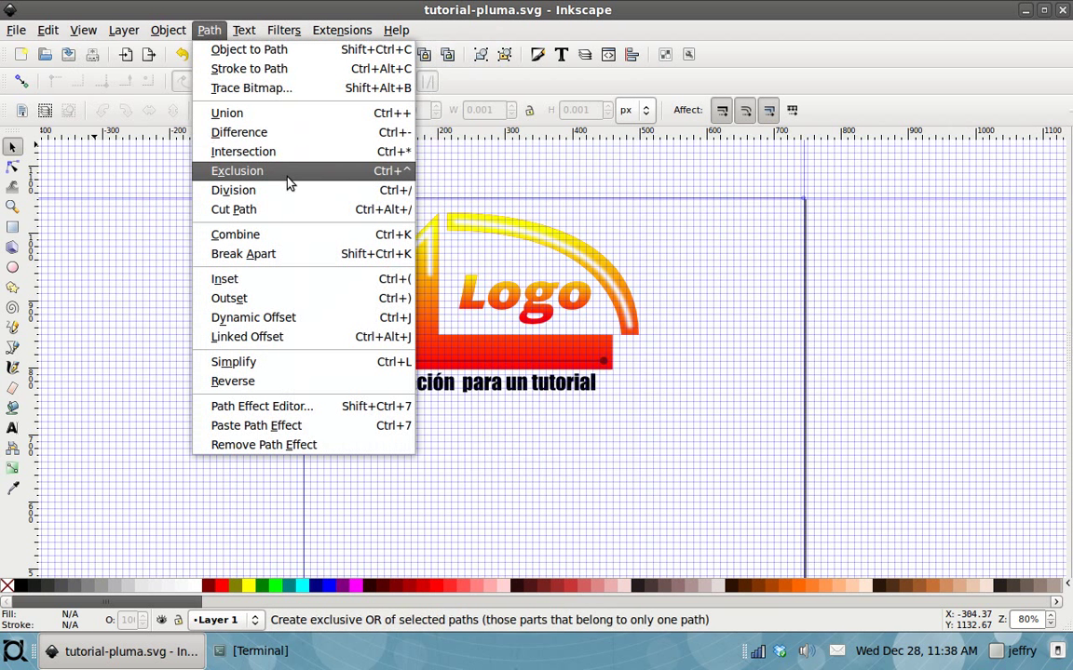
pyautogui.press('Escape')
pyautogui.click(180, 32)
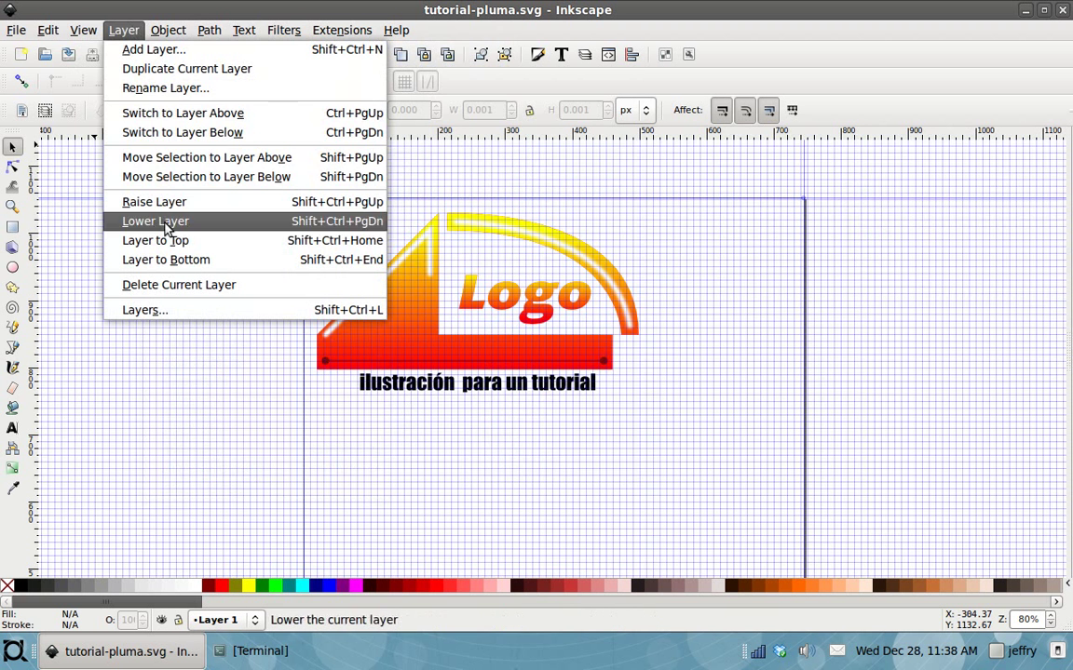
pyautogui.moveTo(83, 29)
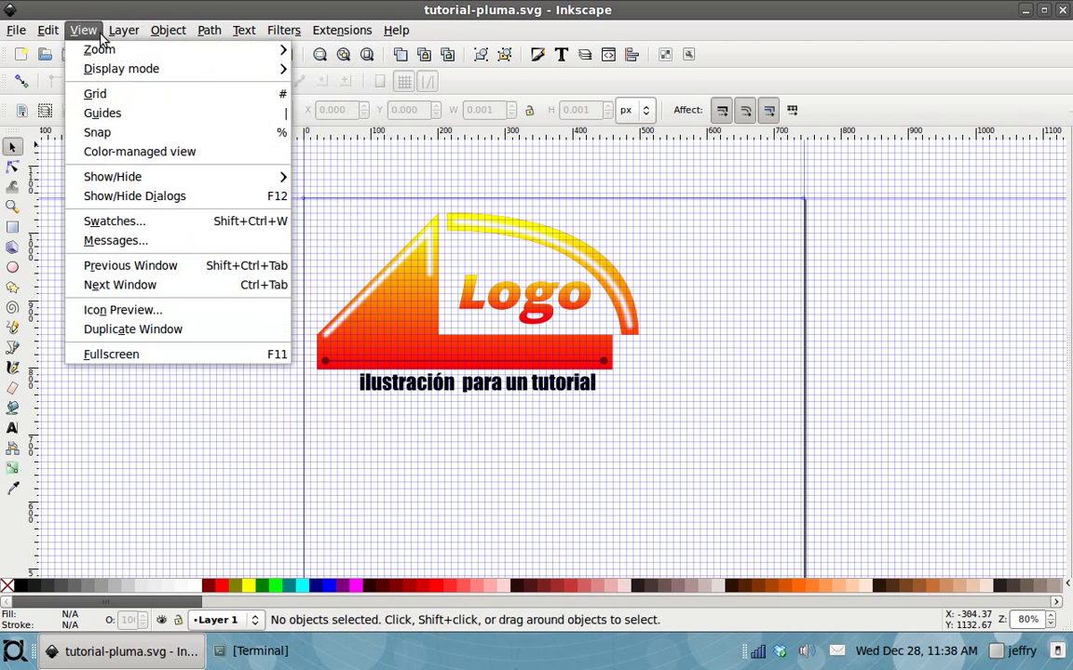
pyautogui.click(114, 95)
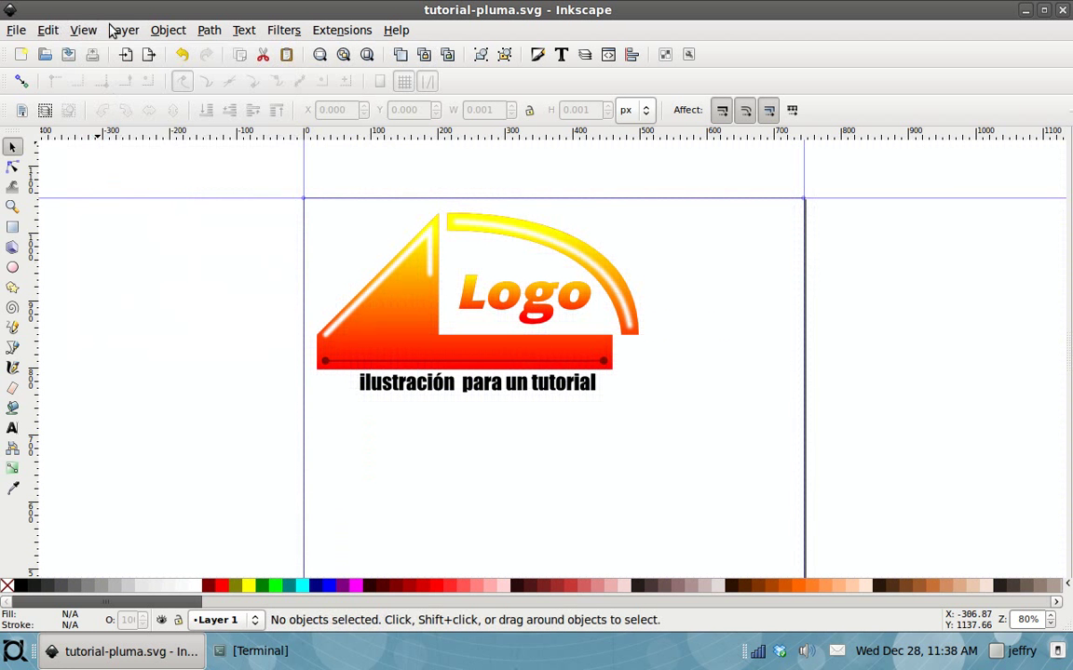
pyautogui.click(84, 31)
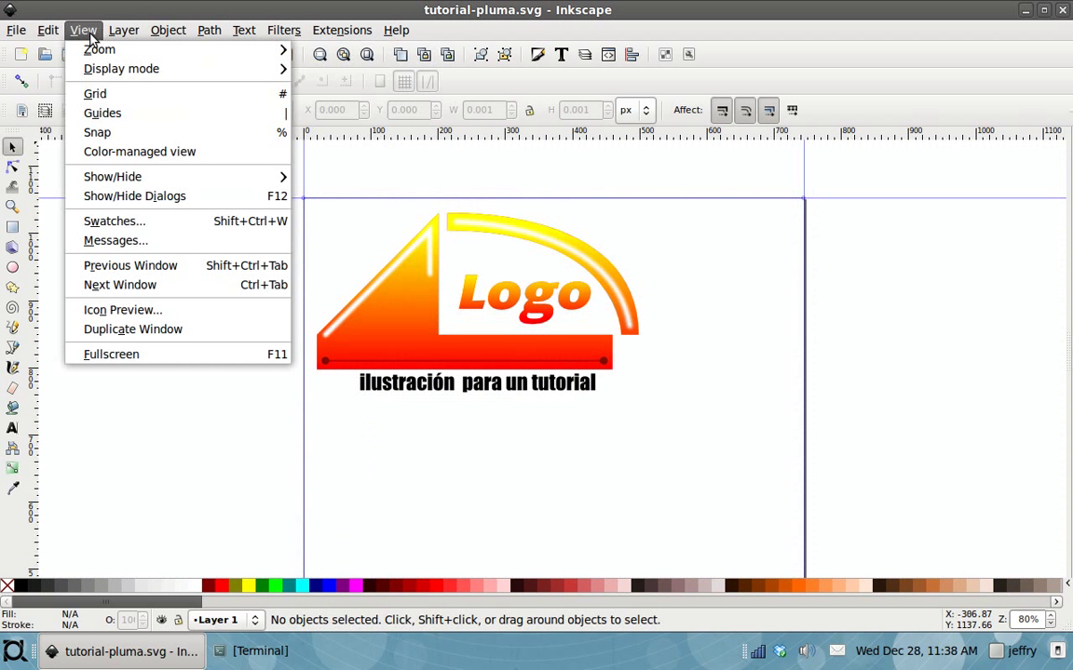
pyautogui.click(115, 95)
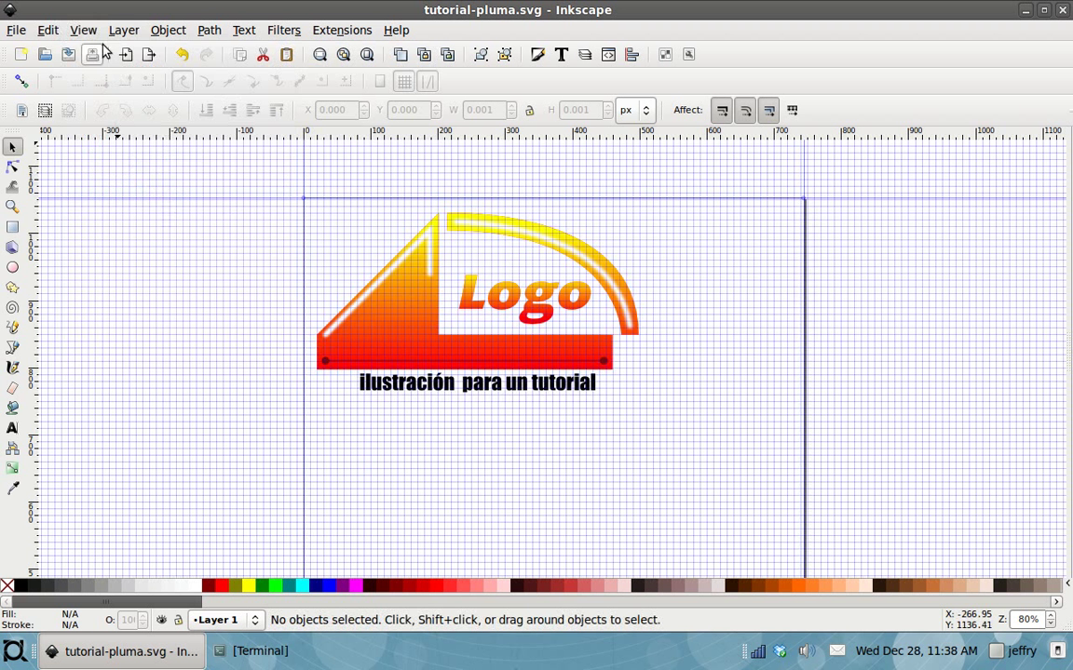
pyautogui.click(84, 30)
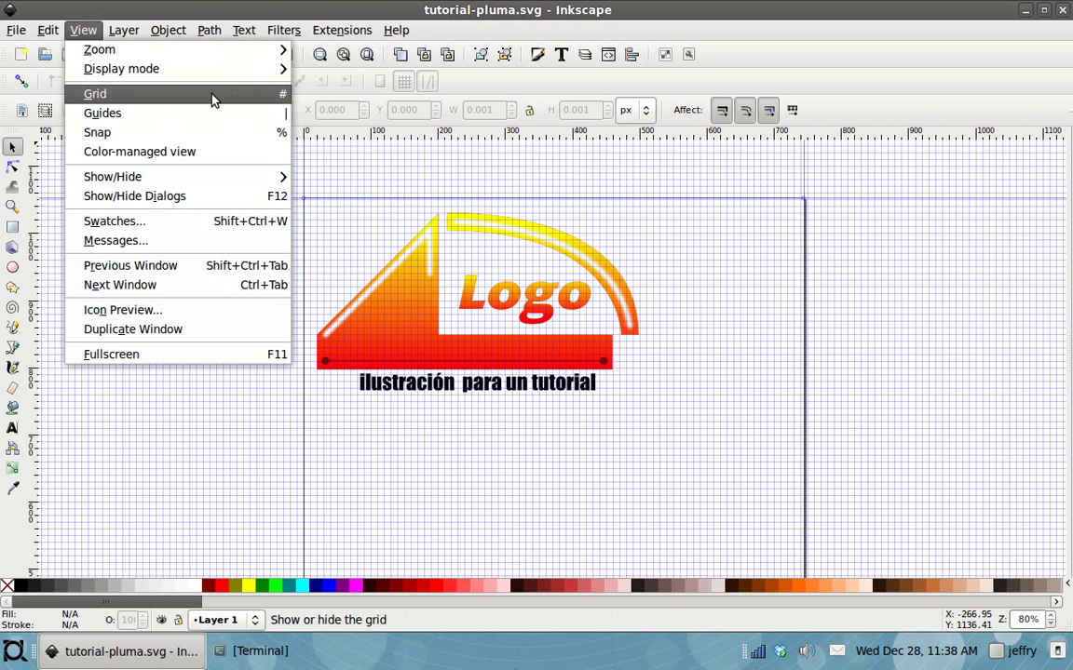
pyautogui.click(199, 113)
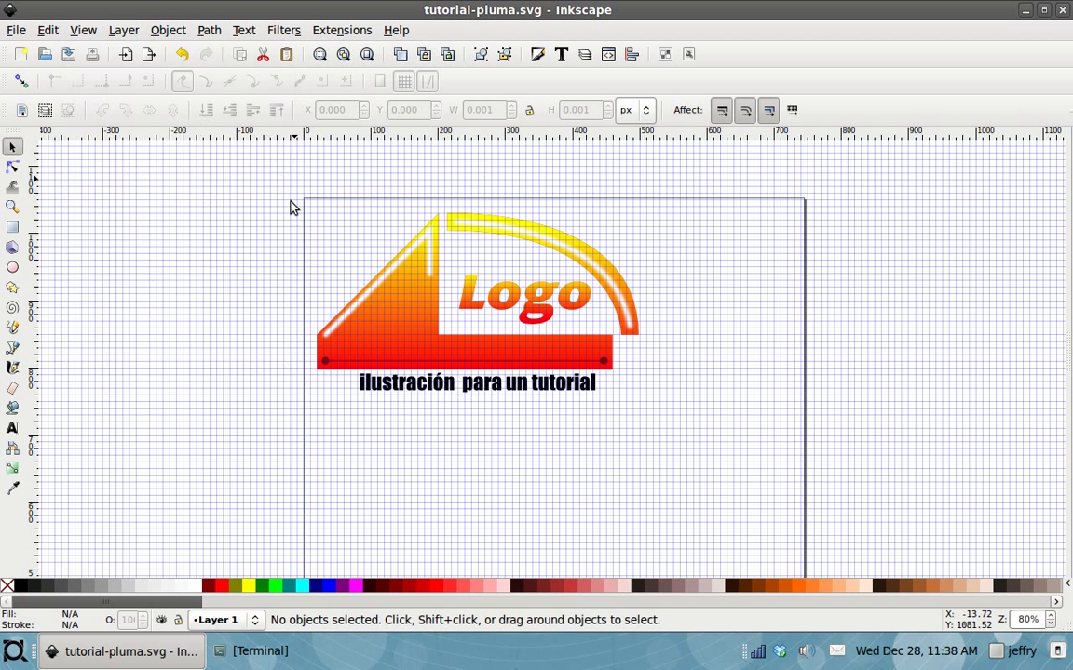
pyautogui.click(84, 30)
pyautogui.click(131, 115)
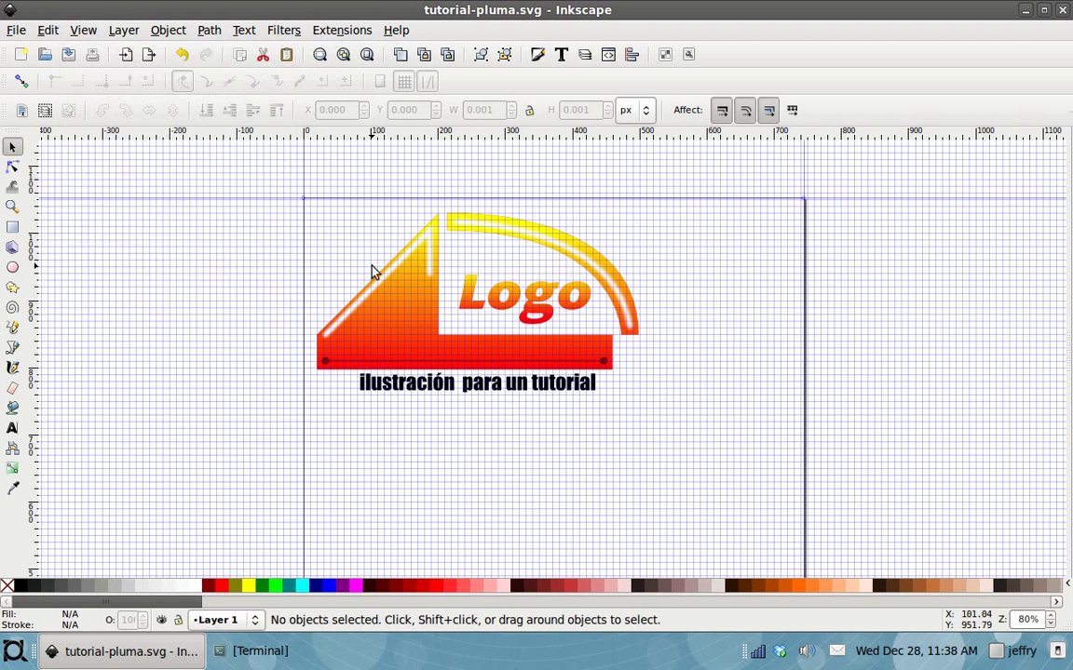
pyautogui.click(94, 31)
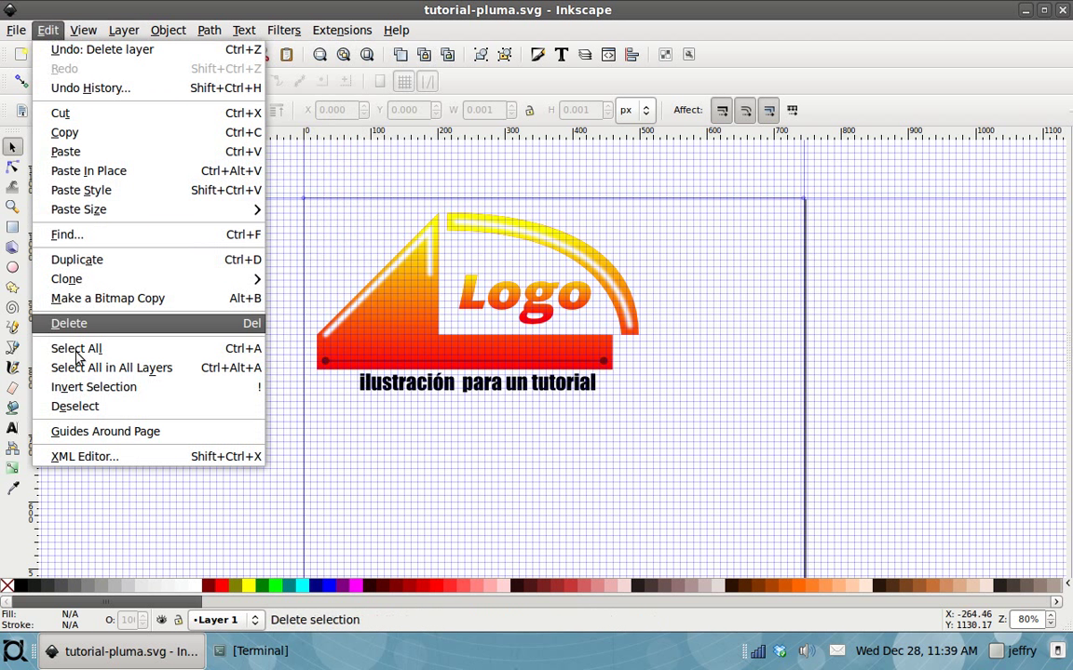
# Add four guides along the page borders with Guides Around Page.
pyautogui.click(128, 433)
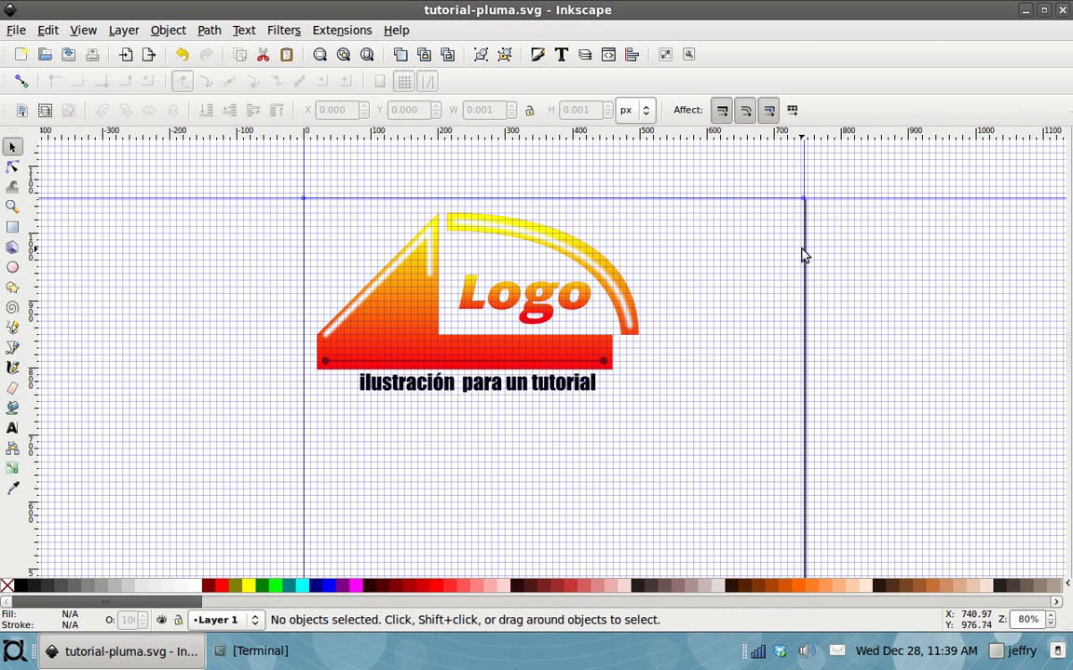
pyautogui.click(18, 31)
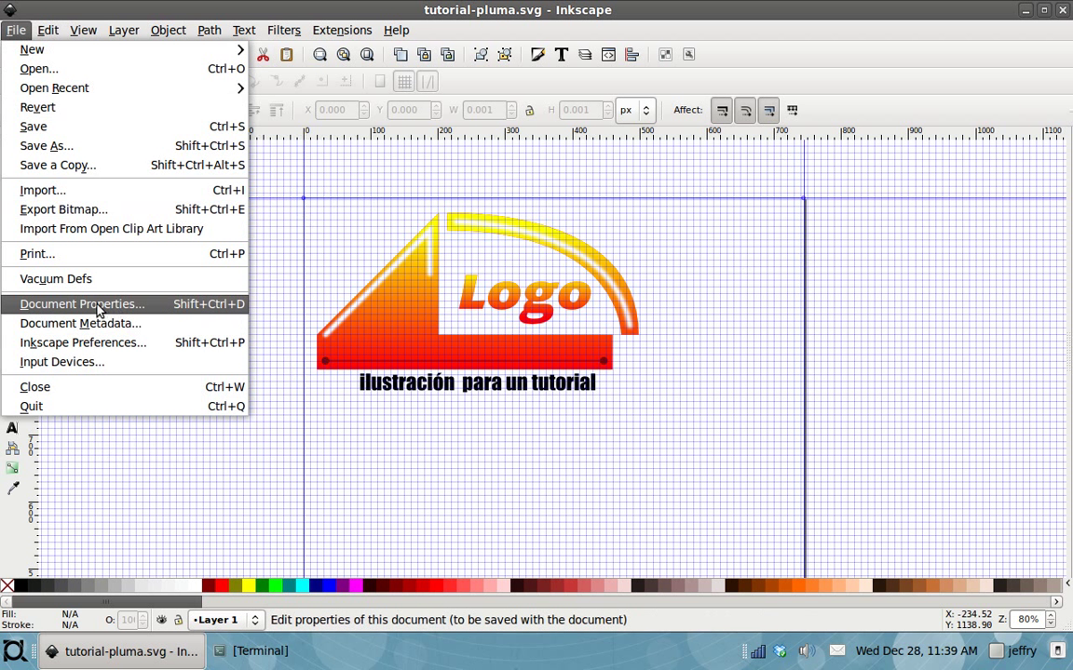
# Open Document Properties and check the page units, keeping them as px.
pyautogui.click(99, 311)
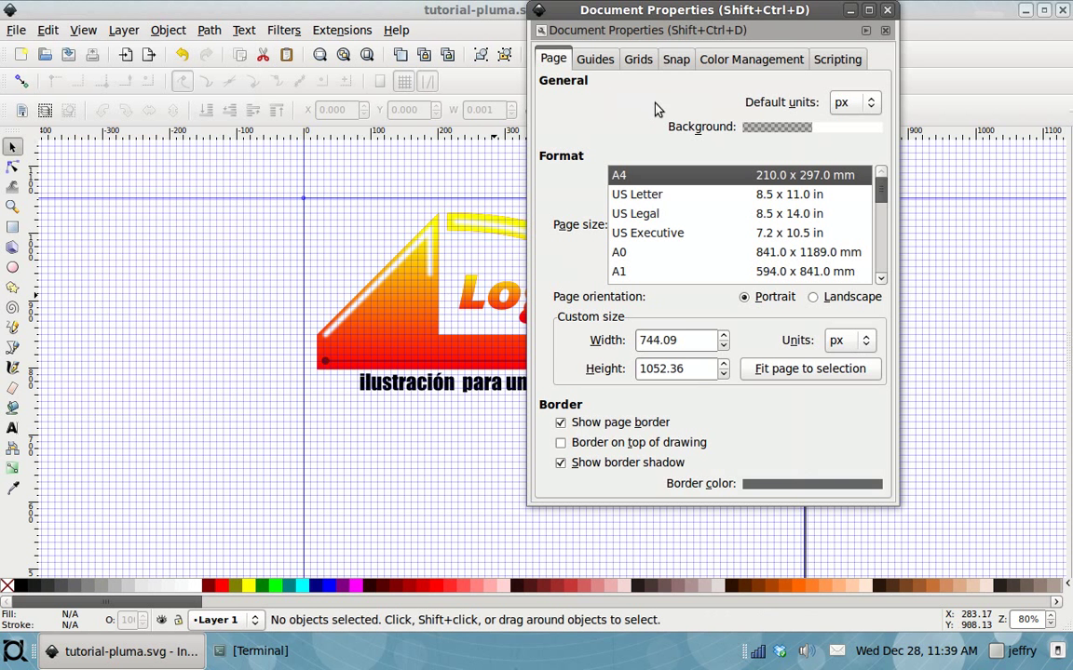
pyautogui.moveTo(700, 18); pyautogui.dragTo(490, 53)
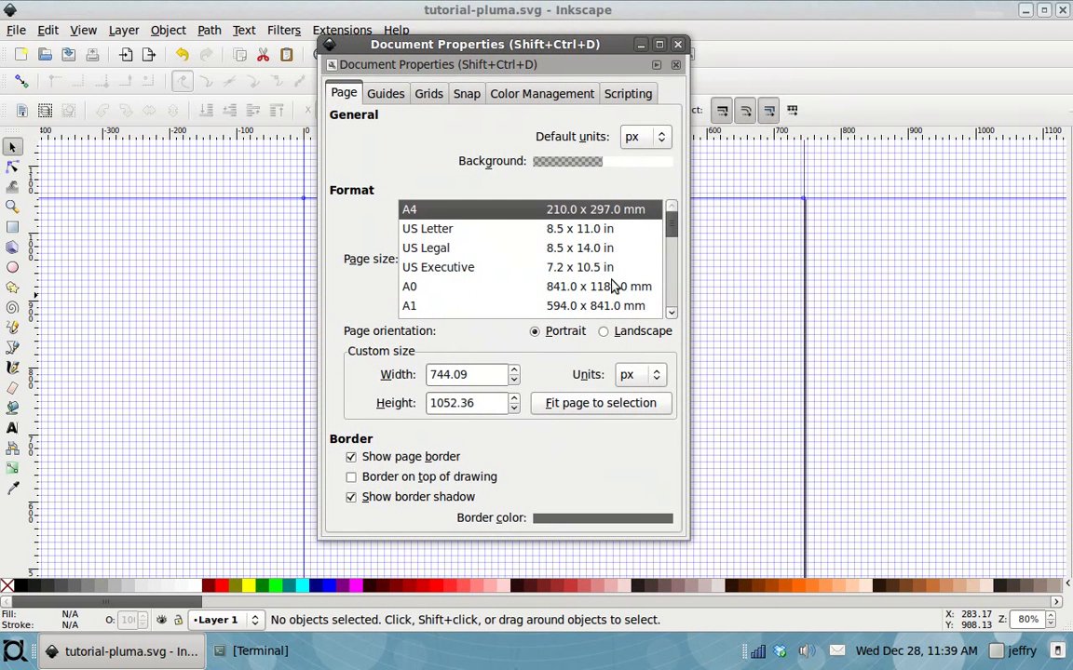
pyautogui.scroll(-5, 673, 235)
pyautogui.scroll(5, 671, 239)
pyautogui.click(637, 374)
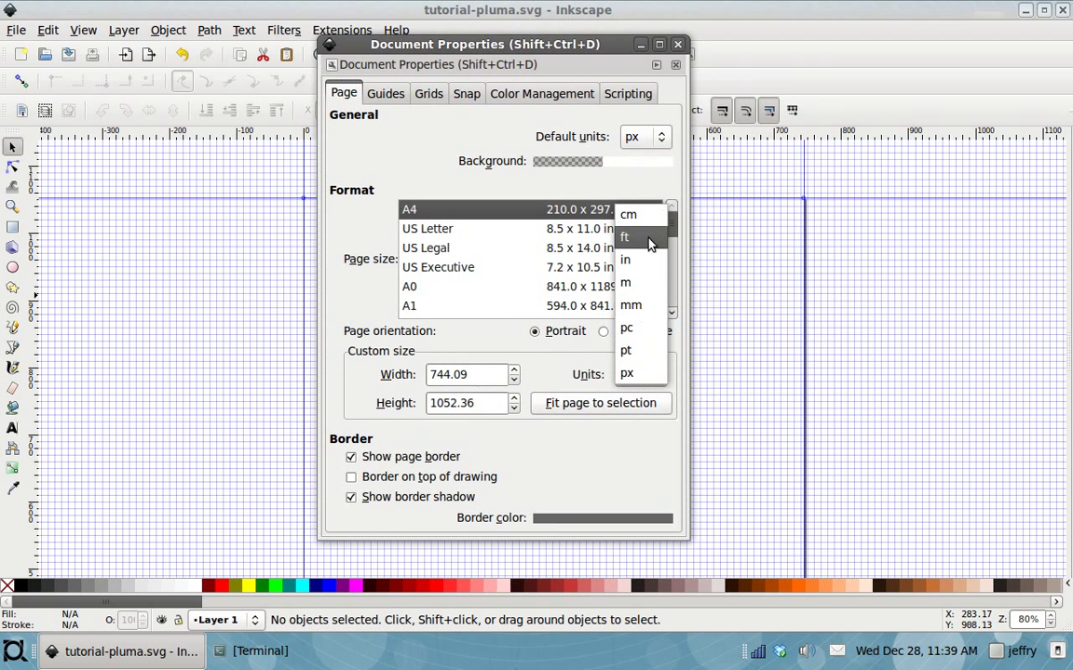
pyautogui.click(651, 385)
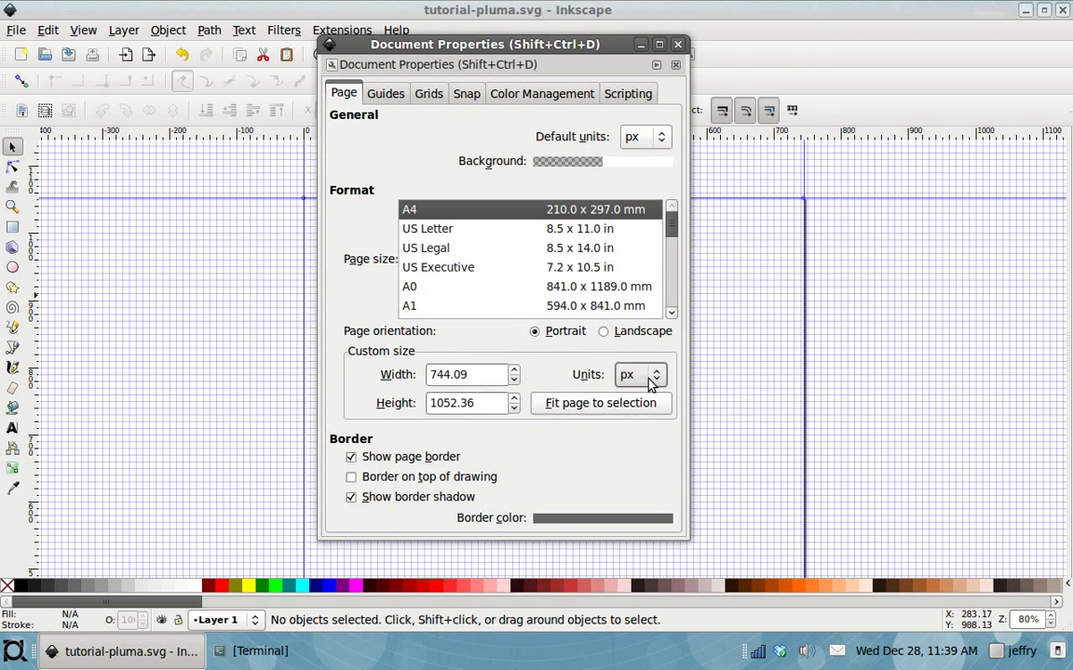
# Review the Guides, Grids, Snap and Color Management settings and their colour profiles, then close the dialog.
pyautogui.click(366, 90)
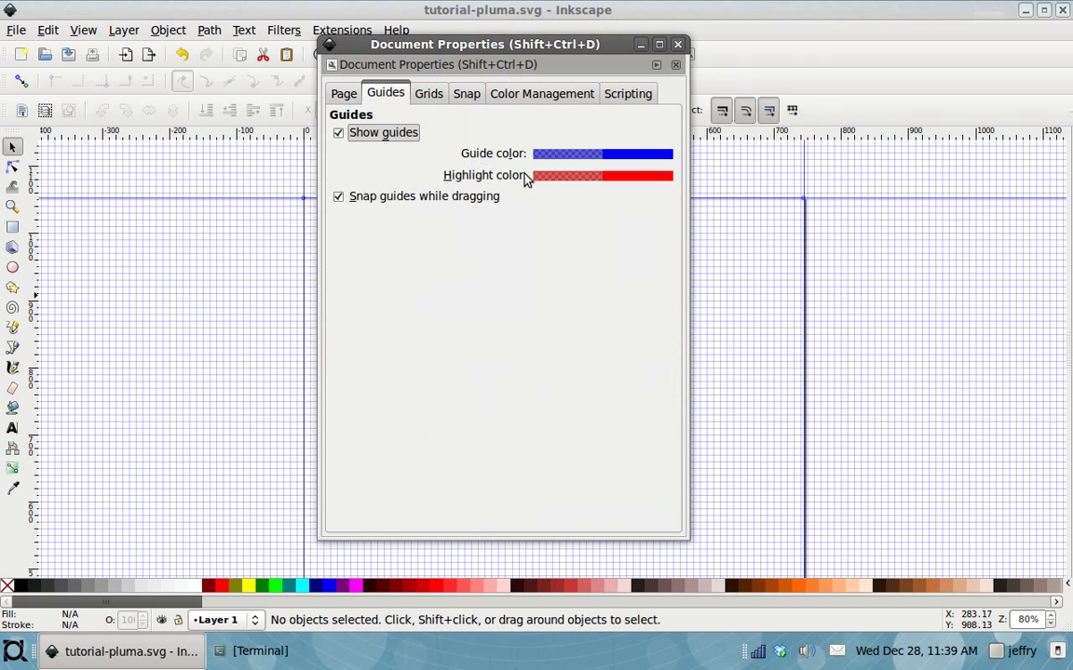
pyautogui.click(426, 94)
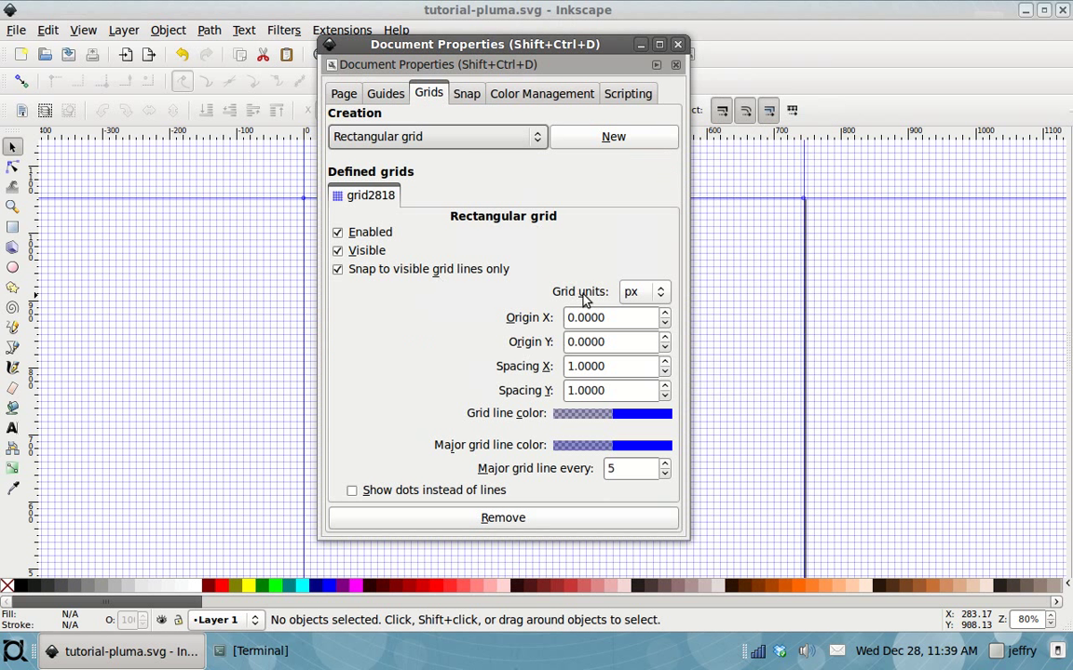
pyautogui.click(465, 93)
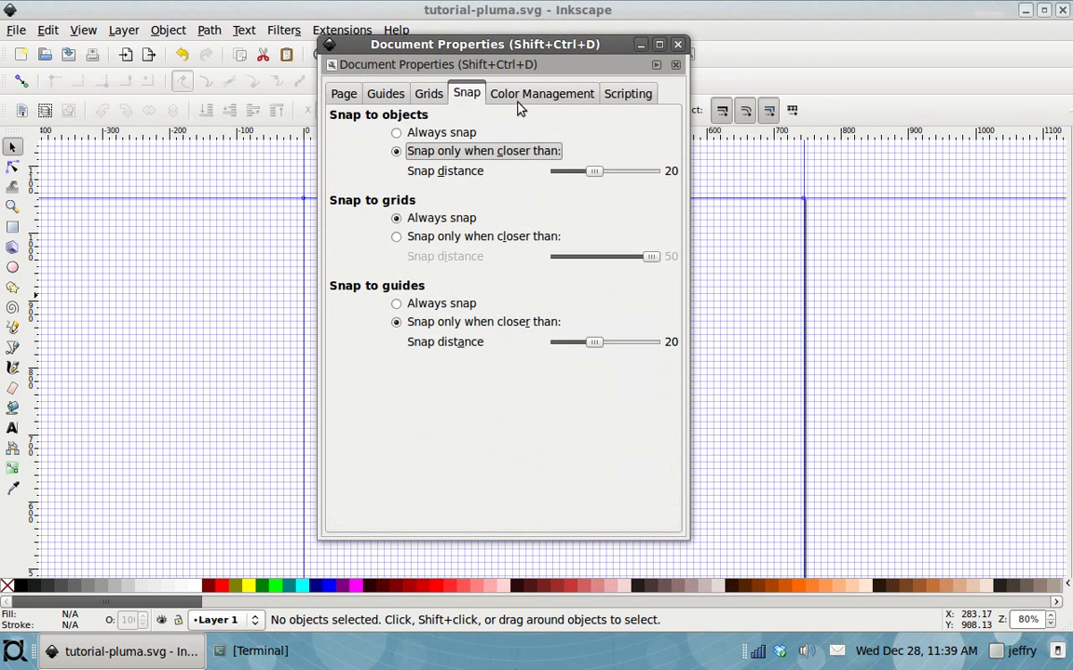
pyautogui.click(531, 96)
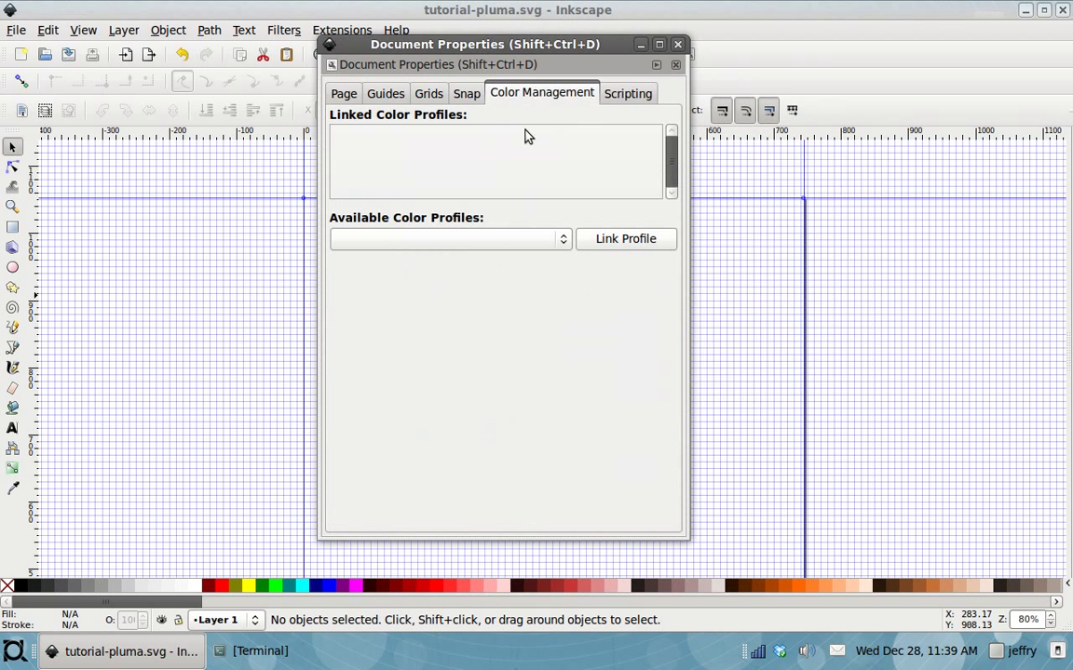
pyautogui.click(555, 242)
pyautogui.click(555, 240)
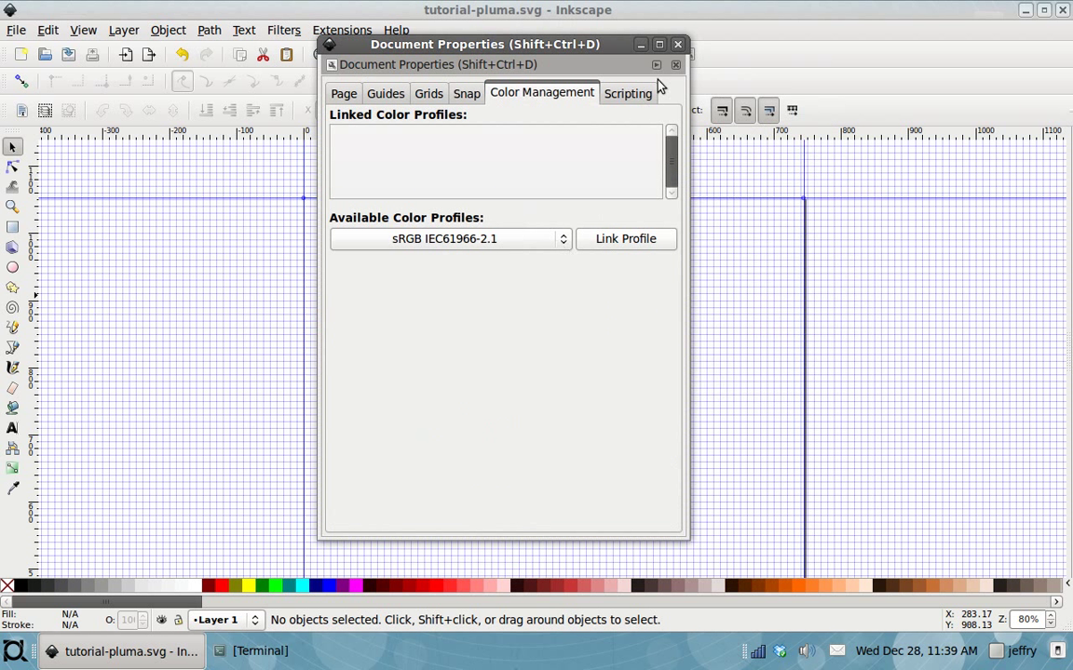
pyautogui.click(677, 47)
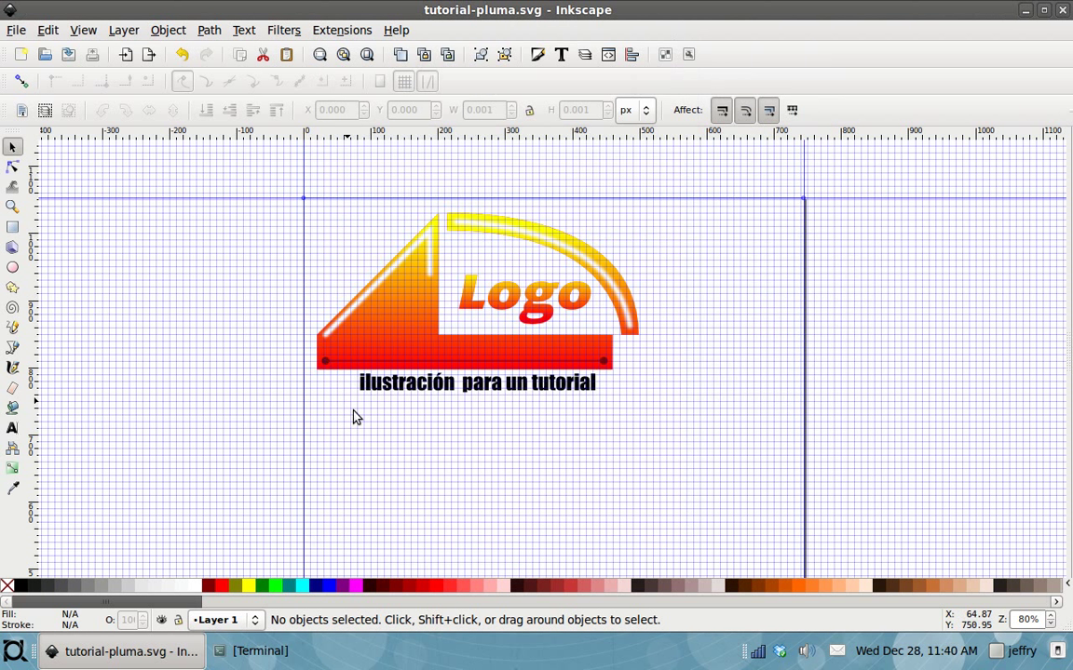
pyautogui.moveTo(279, 367)
pyautogui.mouseDown()
pyautogui.moveTo(206, 362)
pyautogui.moveTo(224, 345)
pyautogui.mouseUp()
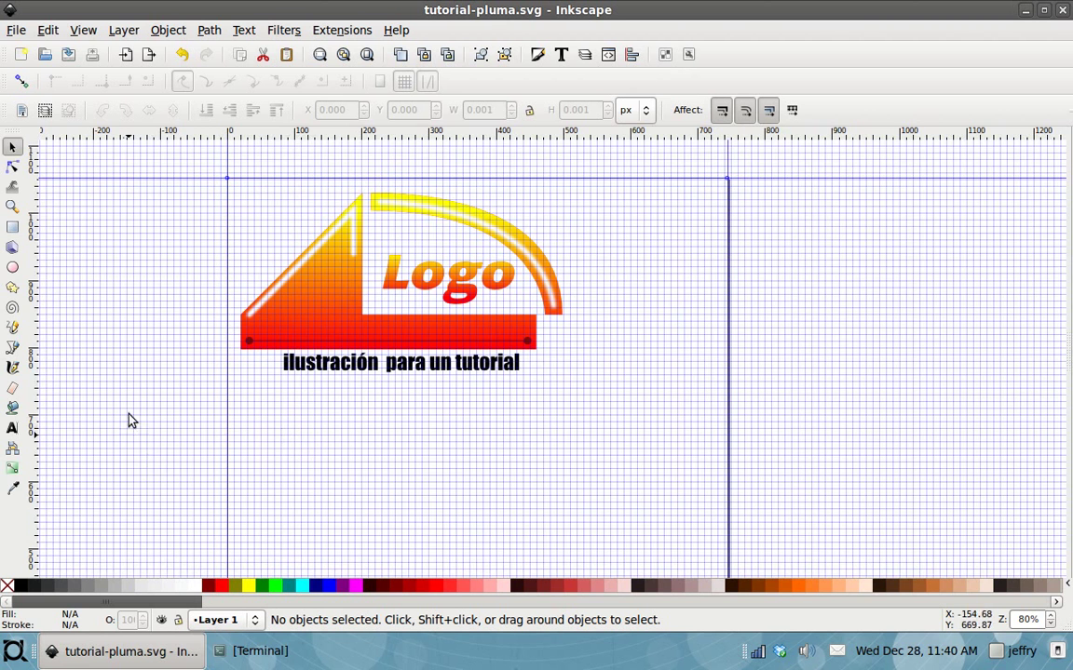
pyautogui.moveTo(163, 339); pyautogui.dragTo(159, 311)
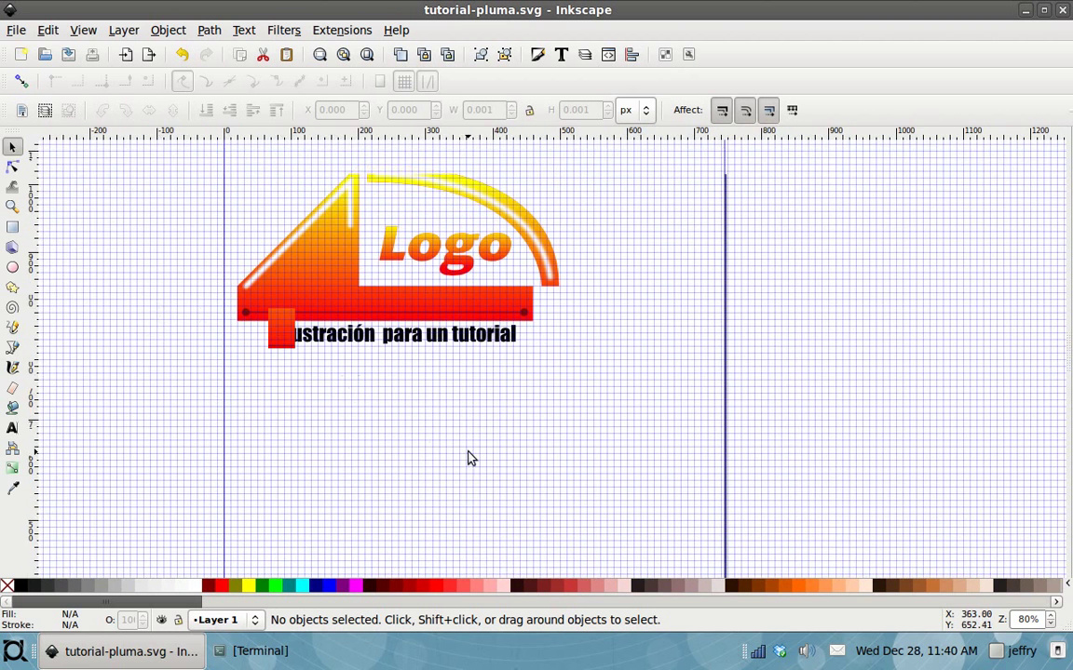
pyautogui.moveTo(333, 368); pyautogui.dragTo(265, 320)
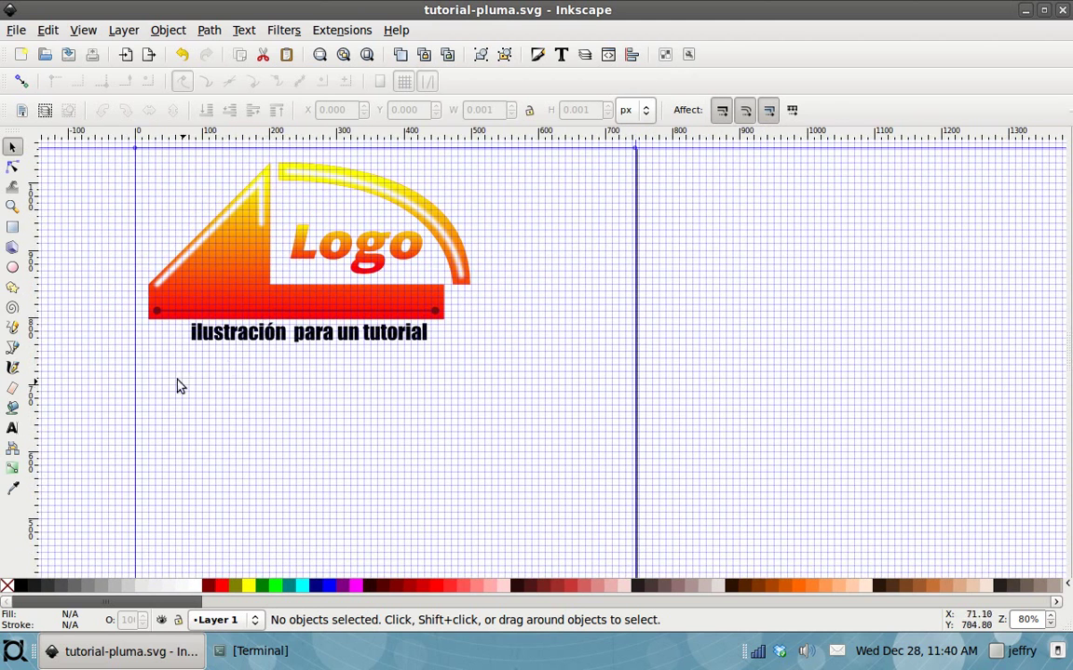
pyautogui.moveTo(152, 391); pyautogui.dragTo(159, 384)
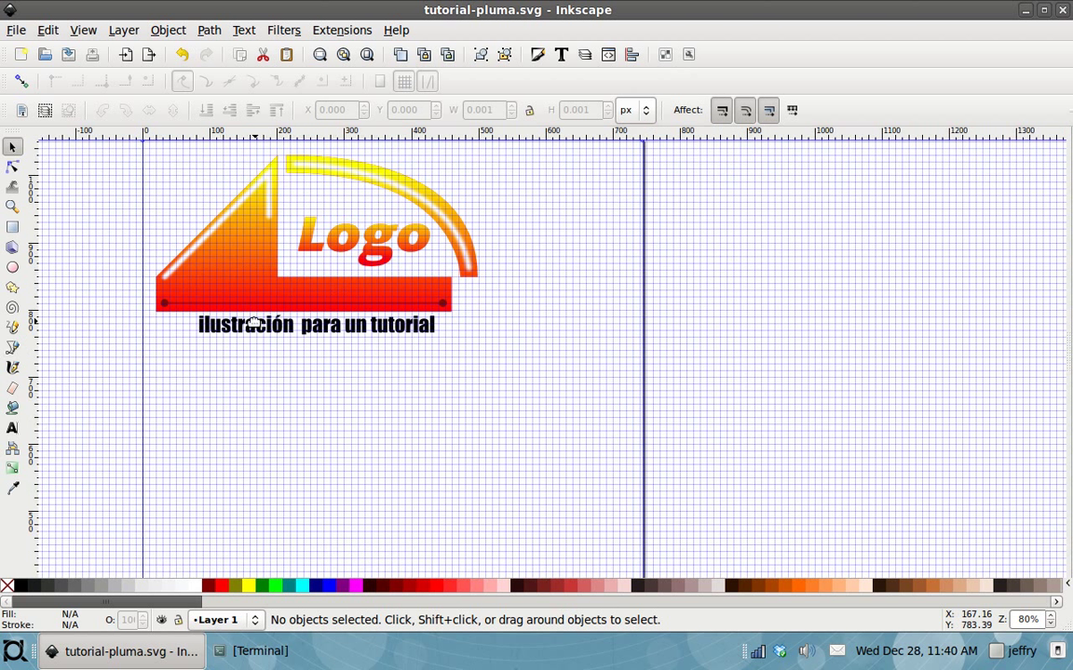
pyautogui.moveTo(278, 424); pyautogui.dragTo(216, 431)
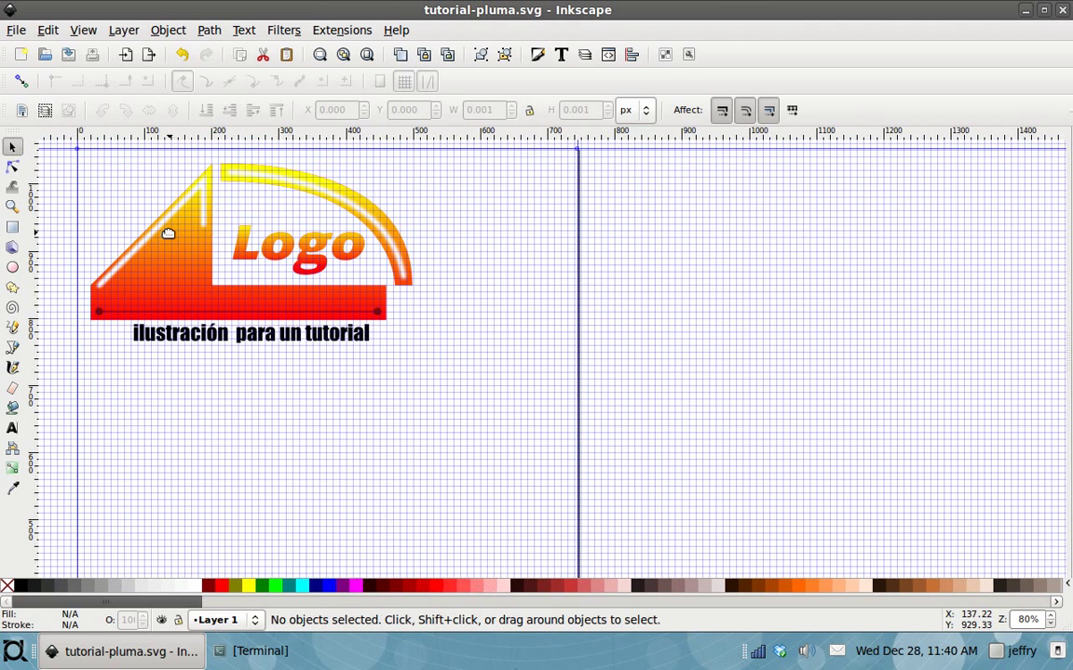
pyautogui.click(544, 58)
pyautogui.click(169, 30)
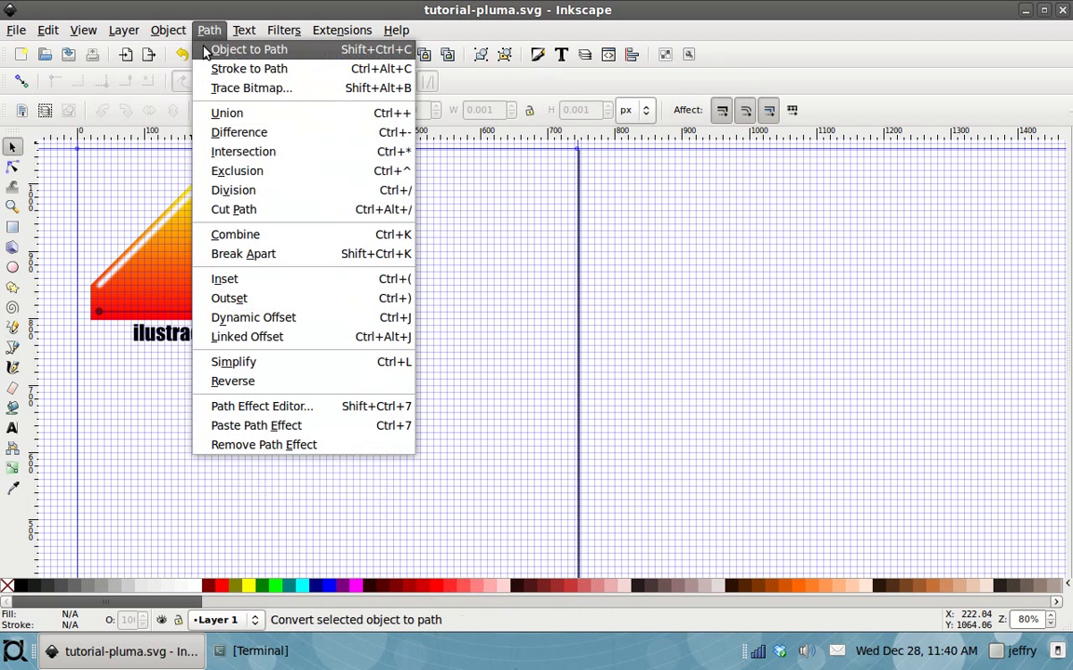
pyautogui.click(729, 67)
pyautogui.hscroll(-1, 571, 260)
pyautogui.scroll(-1, 571, 259)
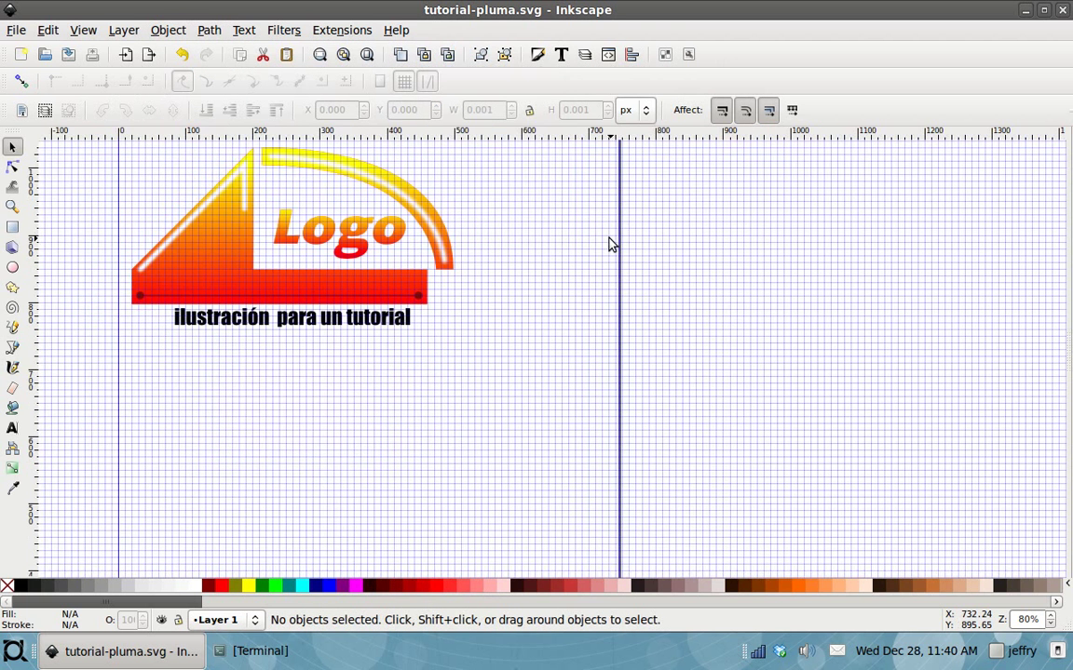
pyautogui.scroll(1, 208, 371)
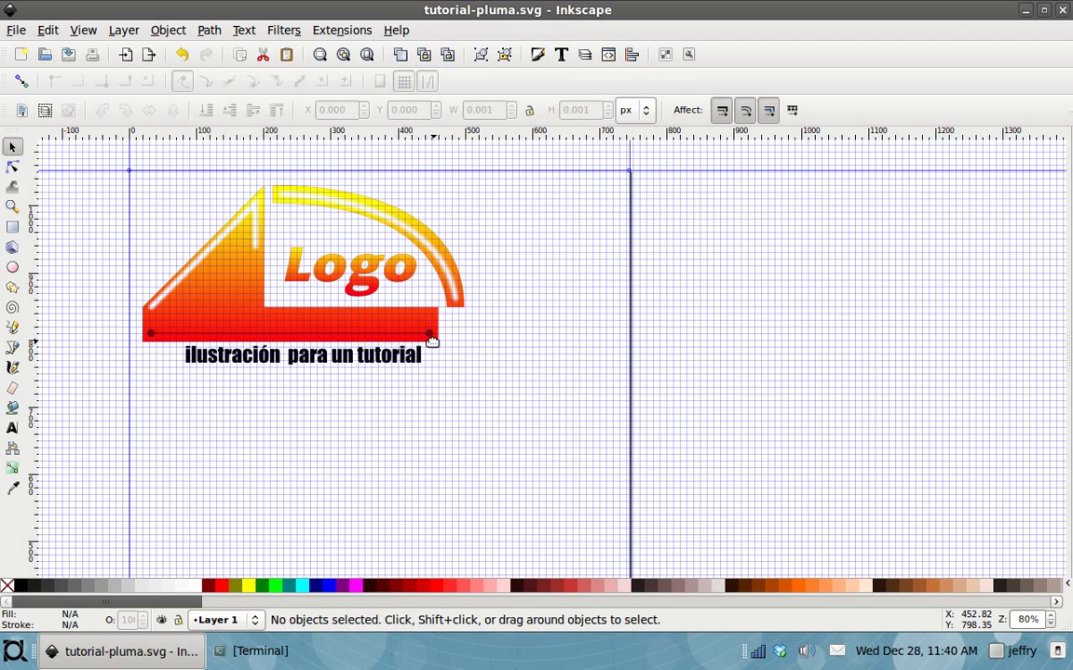
pyautogui.moveTo(345, 414); pyautogui.dragTo(314, 430)
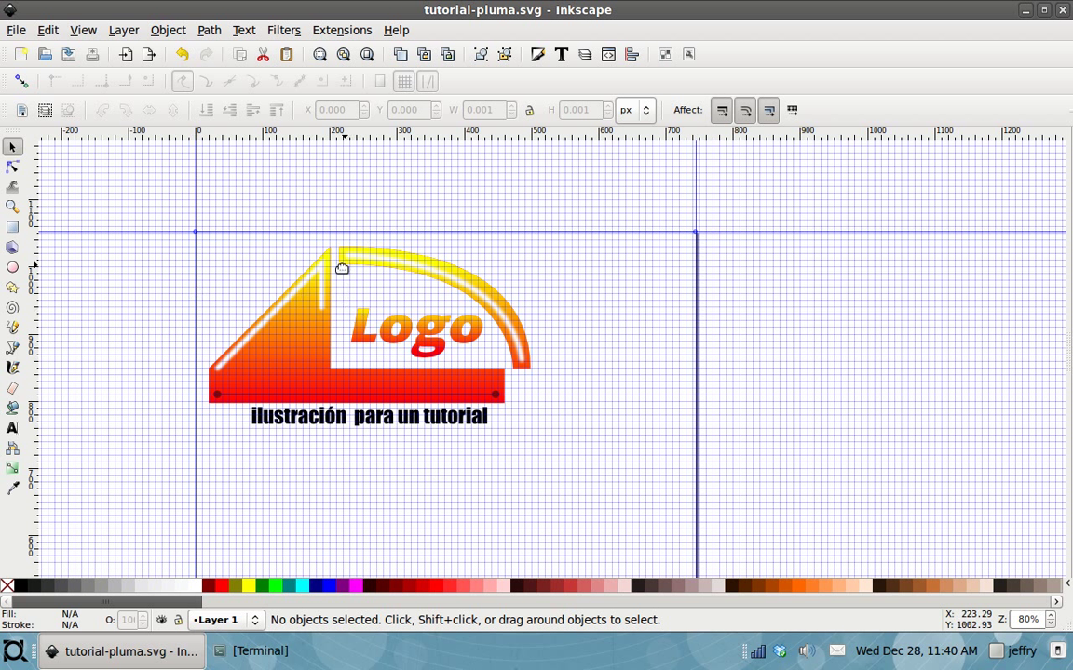
pyautogui.moveTo(114, 160); pyautogui.dragTo(650, 519)
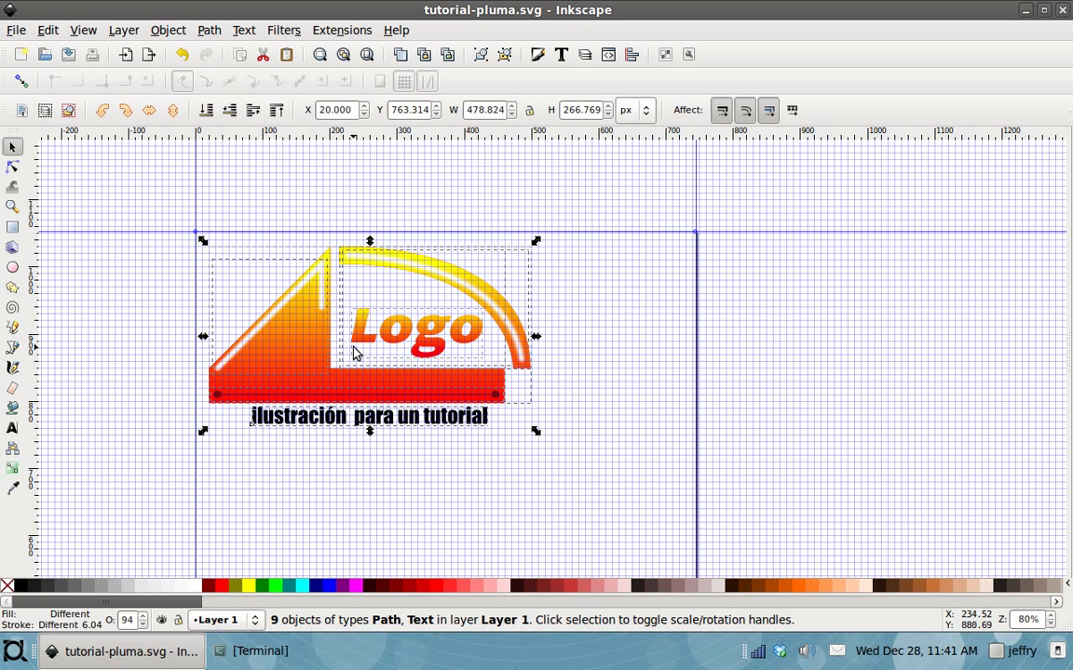
# Try grouping and moving the logo, then ungroup it back into pieces.
pyautogui.click(480, 54)
pyautogui.click(540, 344)
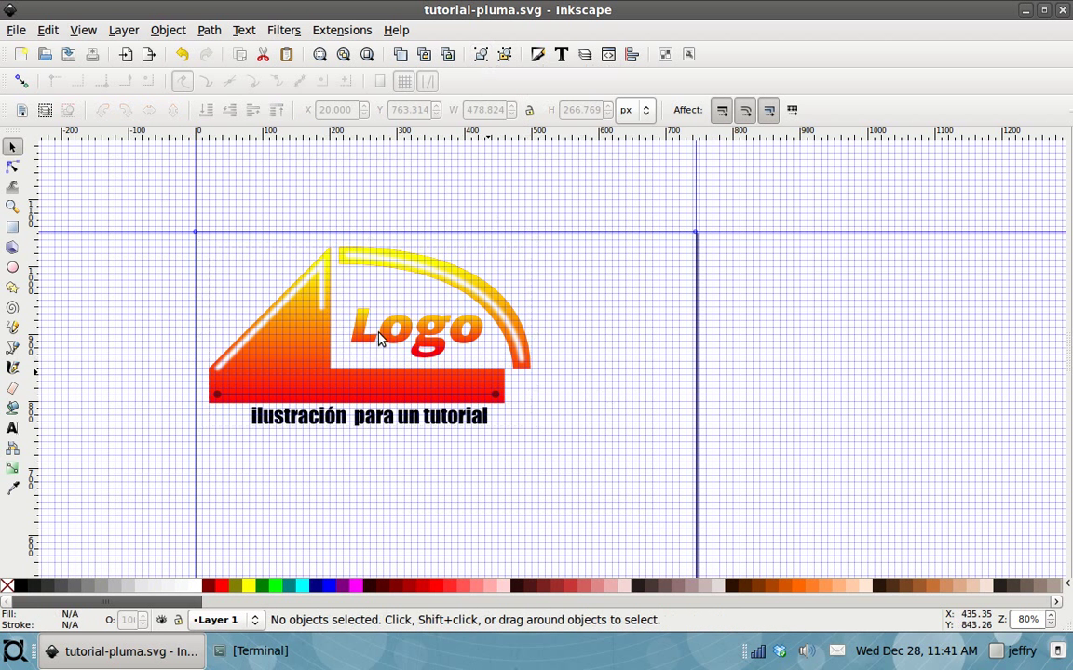
pyautogui.moveTo(330, 326); pyautogui.dragTo(455, 353)
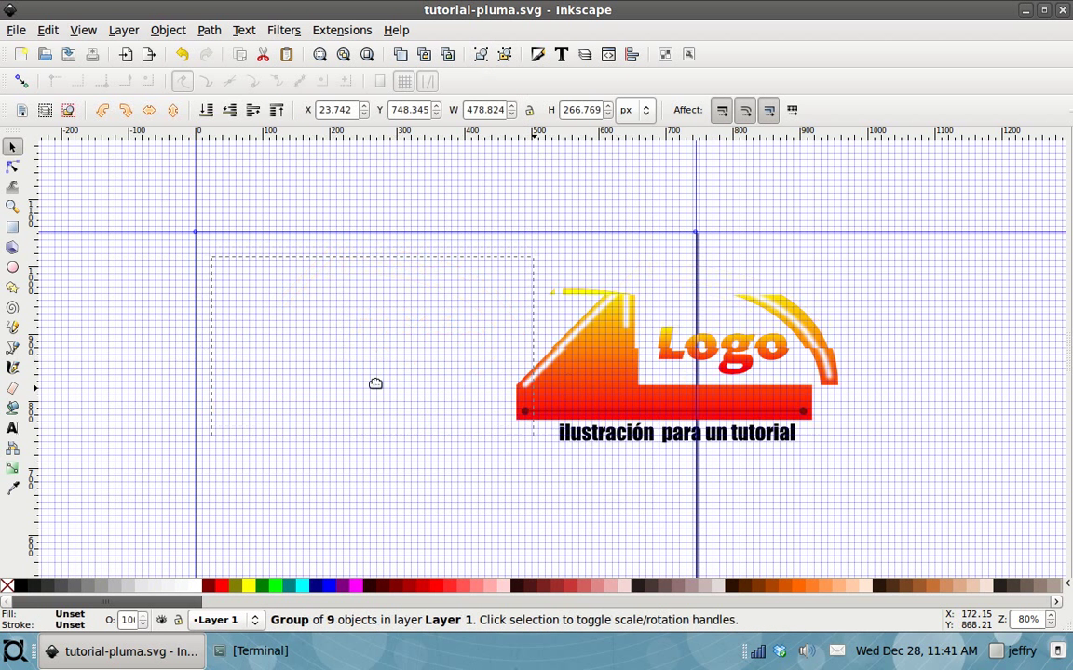
pyautogui.moveTo(456, 353); pyautogui.dragTo(638, 384)
pyautogui.click(638, 389)
pyautogui.click(376, 390)
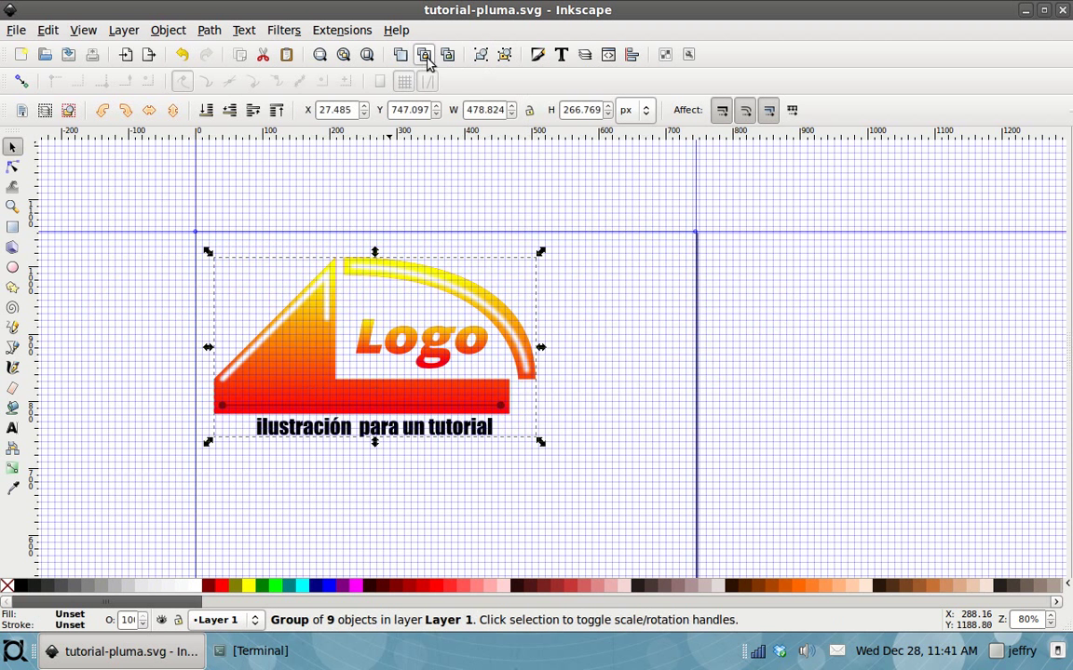
pyautogui.click(504, 55)
pyautogui.click(622, 250)
# Test-move the yellow gradient overlay off the red shape and undo the move.
pyautogui.moveTo(140, 195); pyautogui.dragTo(651, 508)
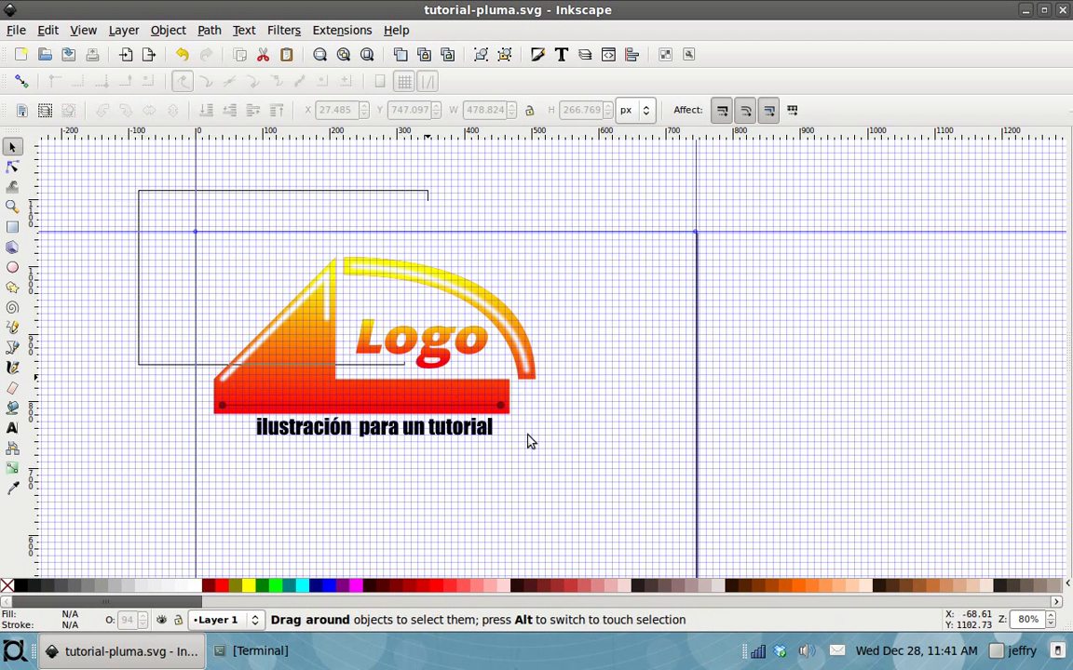
pyautogui.moveTo(270, 341); pyautogui.dragTo(324, 358)
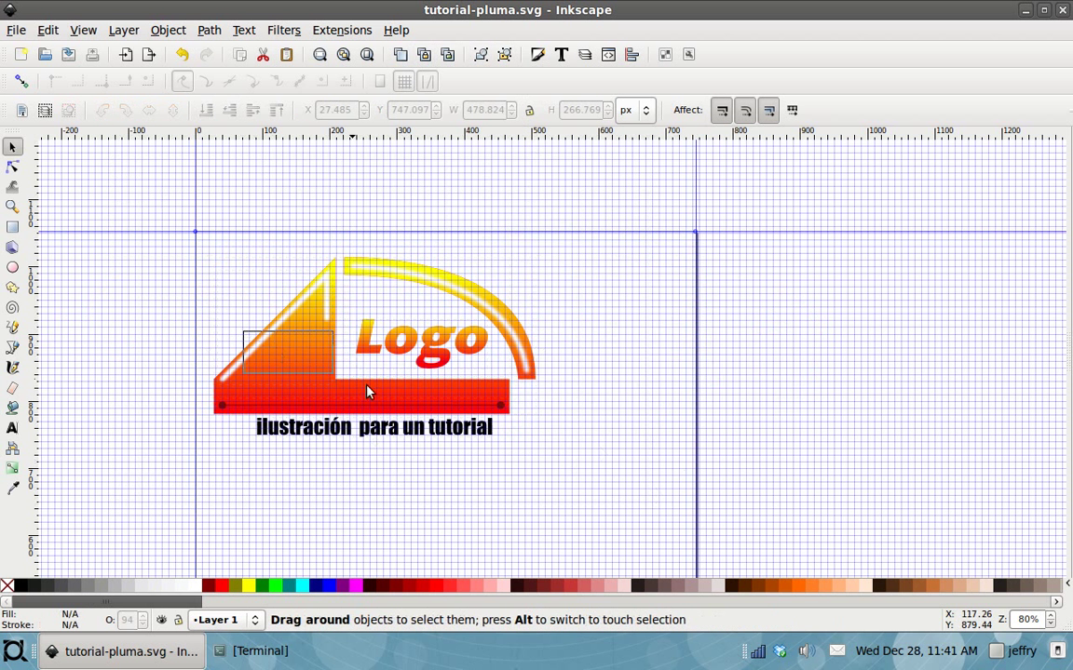
pyautogui.click(508, 386)
pyautogui.moveTo(304, 295); pyautogui.dragTo(557, 364)
pyautogui.hotkey('ctrl', 'z')
pyautogui.click(655, 343)
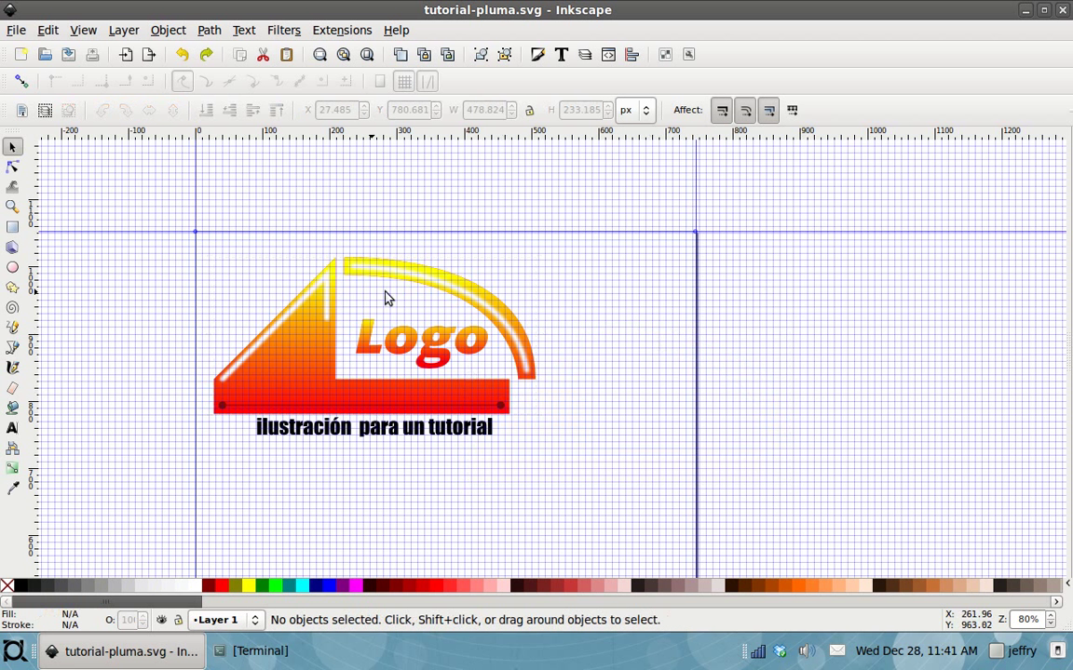
# Group all nine logo pieces and place the group at X 41.206, Y 729.633 px.
pyautogui.moveTo(638, 494); pyautogui.dragTo(250, 193)
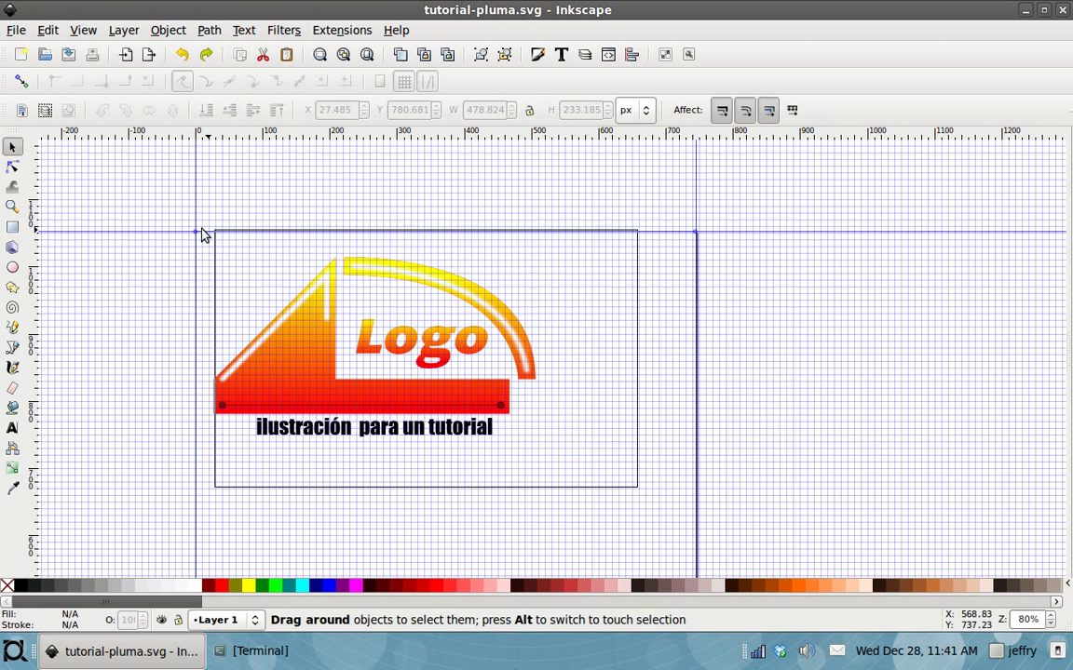
pyautogui.click(480, 54)
pyautogui.click(363, 377)
pyautogui.moveTo(320, 366)
pyautogui.mouseDown()
pyautogui.moveTo(579, 387)
pyautogui.moveTo(556, 412)
pyautogui.moveTo(314, 319)
pyautogui.moveTo(322, 384)
pyautogui.mouseUp()
pyautogui.click(630, 352)
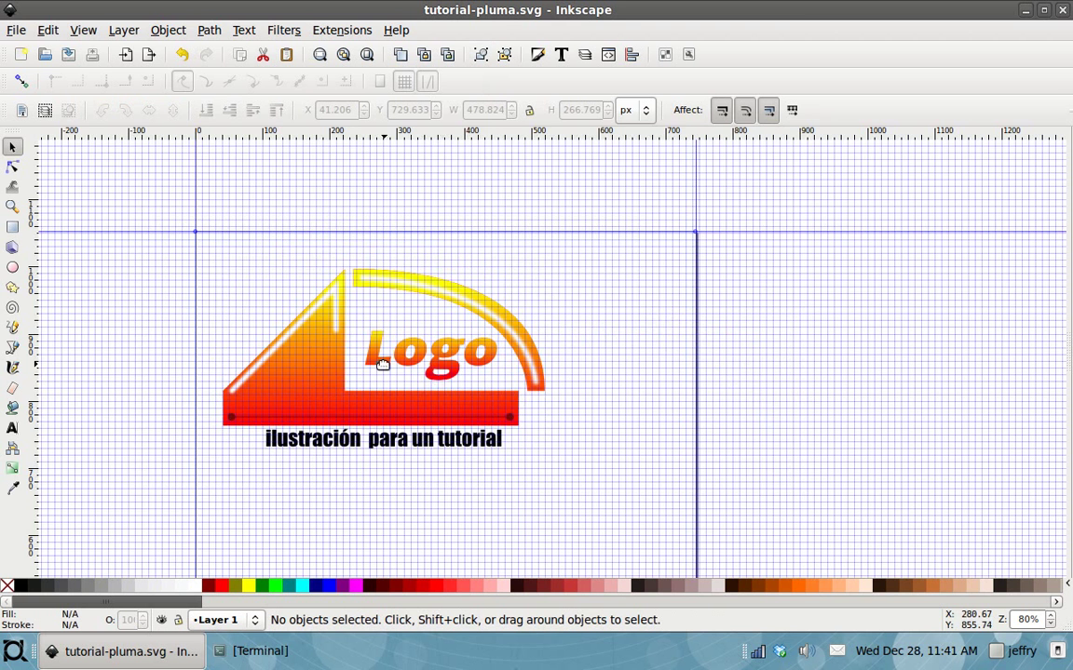
# Zoom in on the whole logo.
pyautogui.moveTo(382, 364); pyautogui.dragTo(404, 348)
pyautogui.click(12, 207)
pyautogui.moveTo(227, 233); pyautogui.dragTo(599, 456)
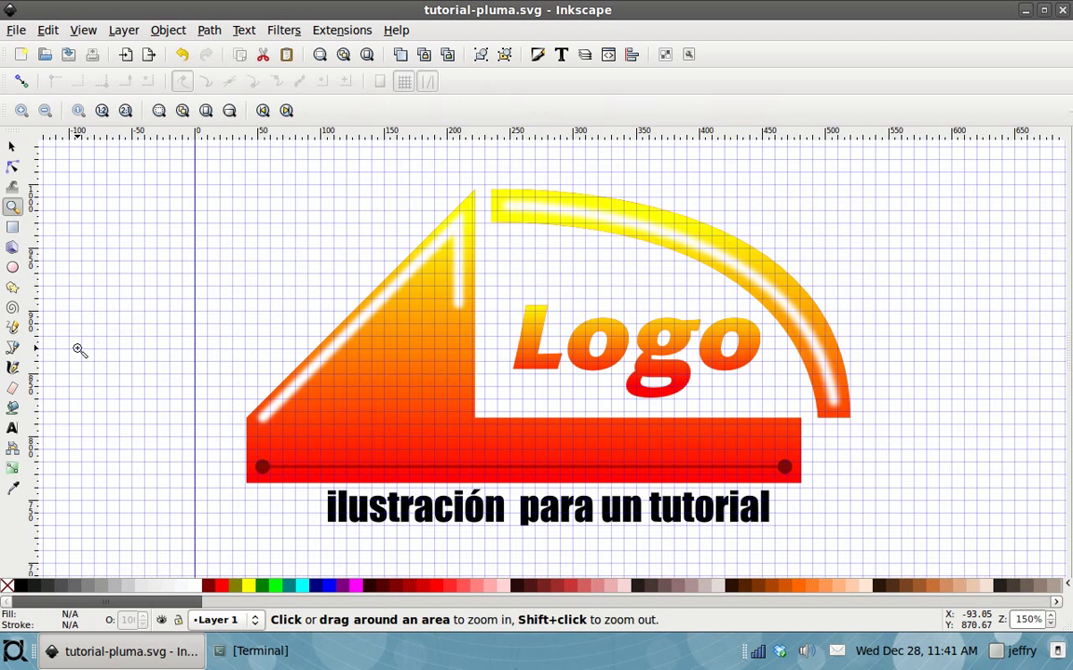
# Trace the orange-red triangle-and-bar shape with a closed six-node straight-line path.
pyautogui.click(12, 348)
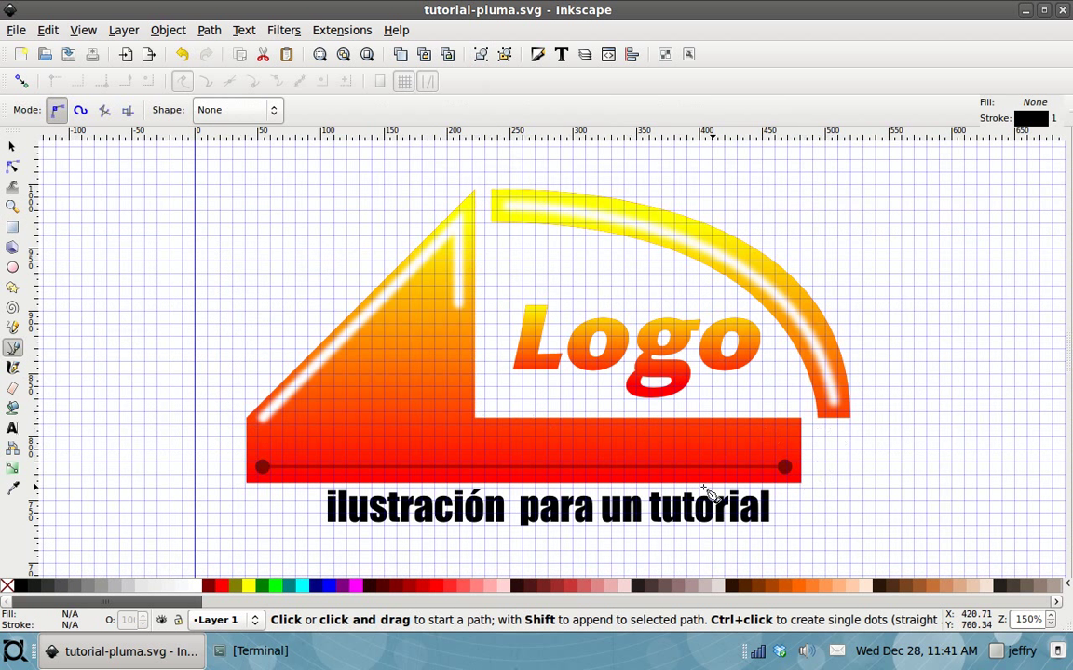
pyautogui.click(246, 417)
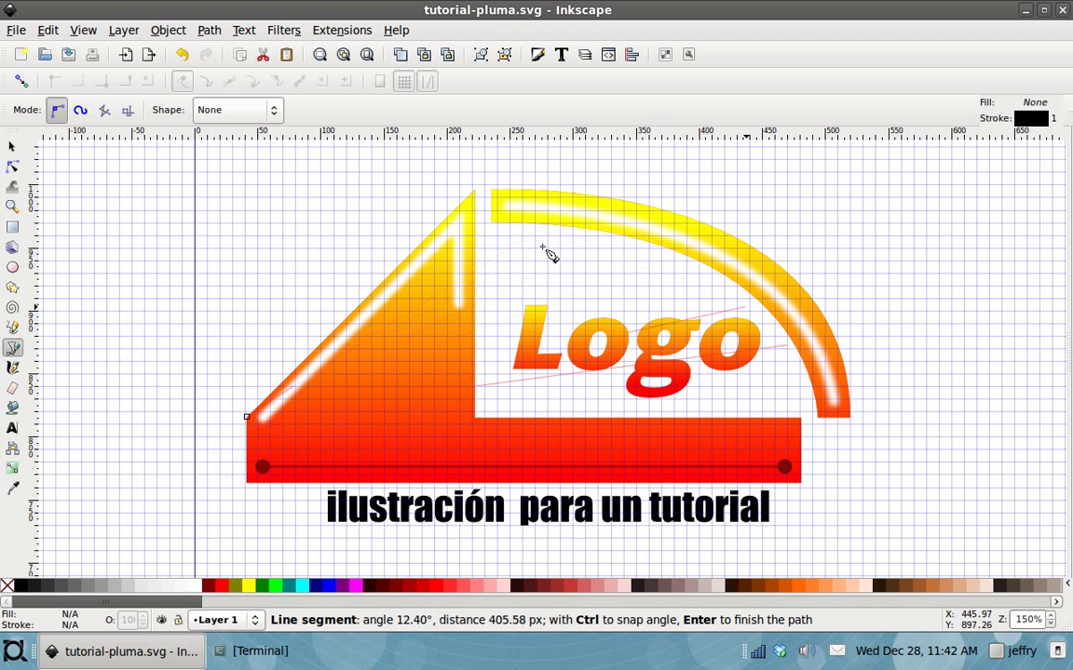
pyautogui.click(247, 483)
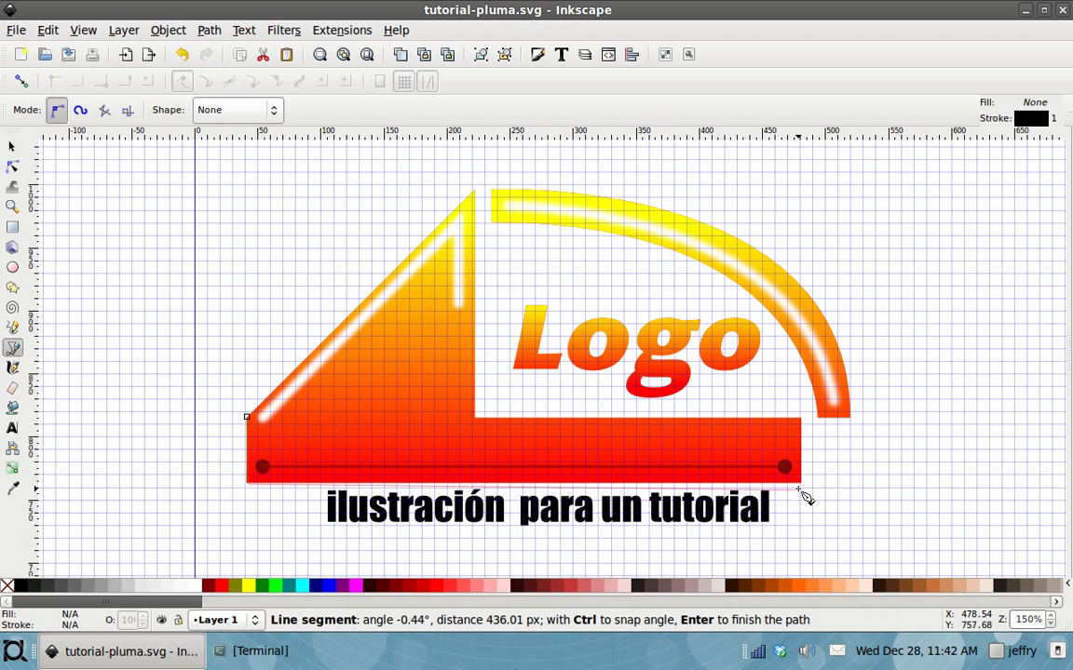
pyautogui.click(801, 482)
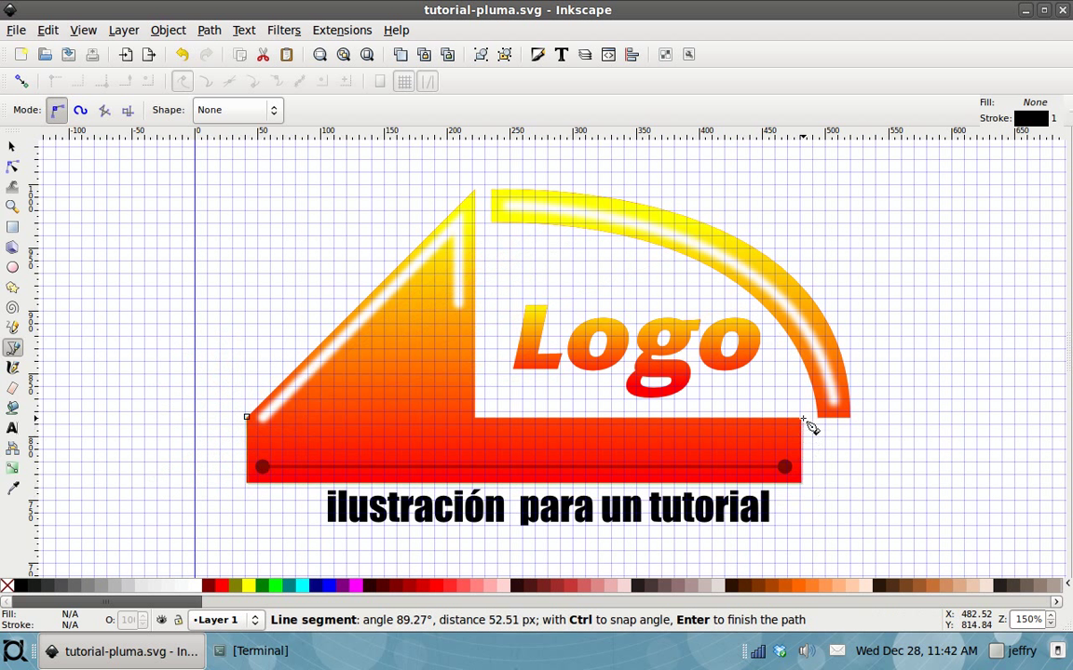
pyautogui.click(802, 418)
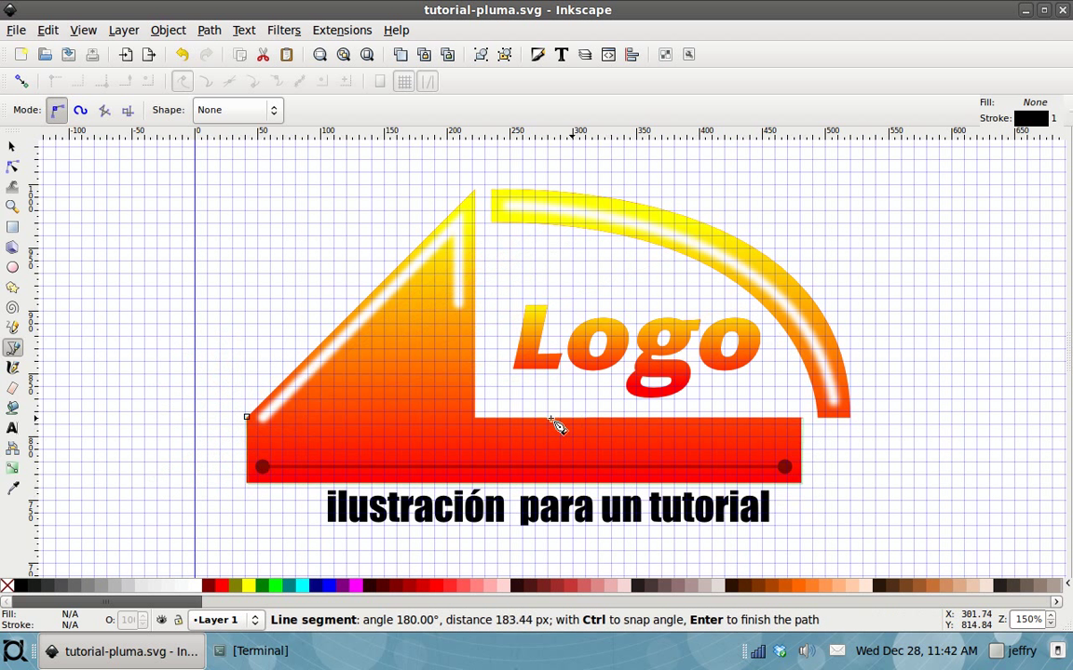
pyautogui.click(474, 417)
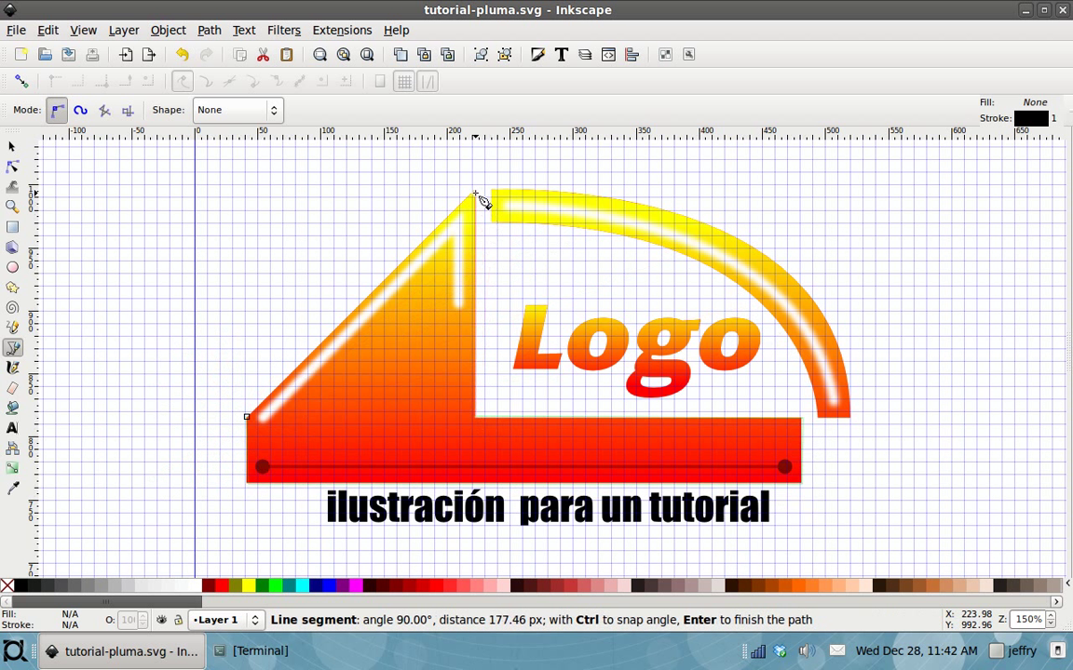
pyautogui.click(475, 192)
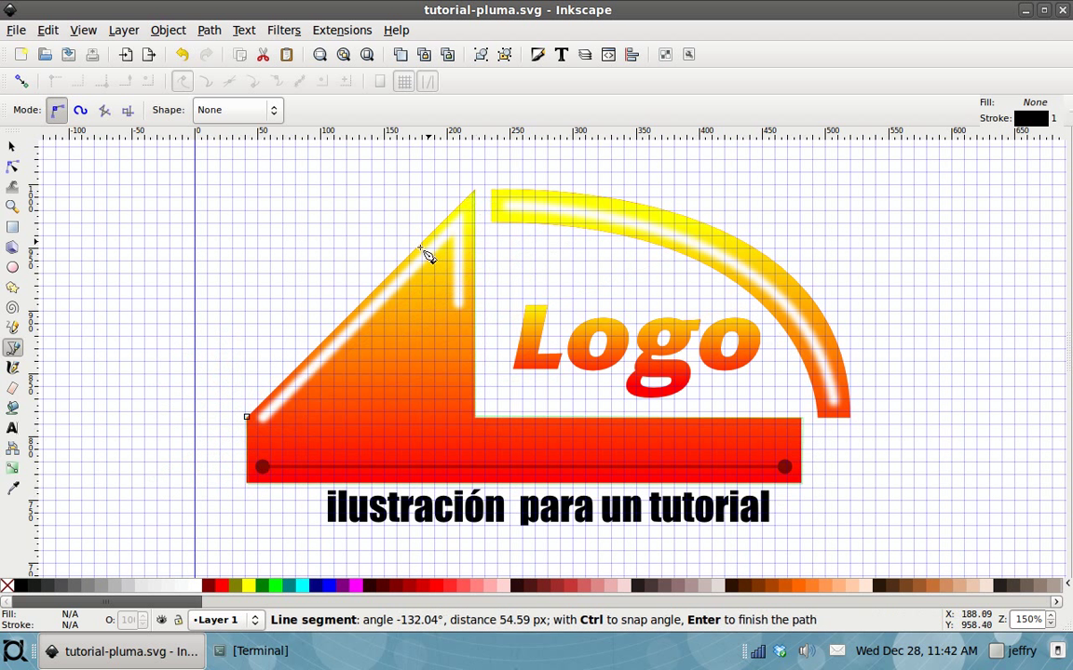
pyautogui.click(249, 420)
pyautogui.scroll(-2, 393, 386)
pyautogui.moveTo(393, 385); pyautogui.dragTo(213, 401)
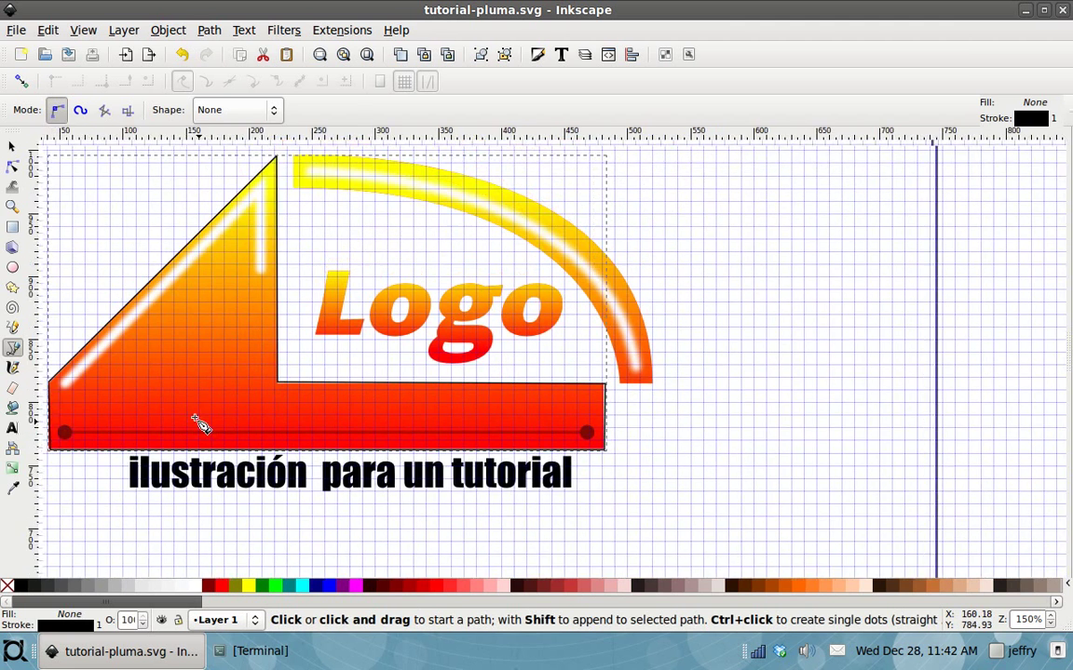
# Move the traced outline to the right of the logo and fill it red.
pyautogui.click(12, 146)
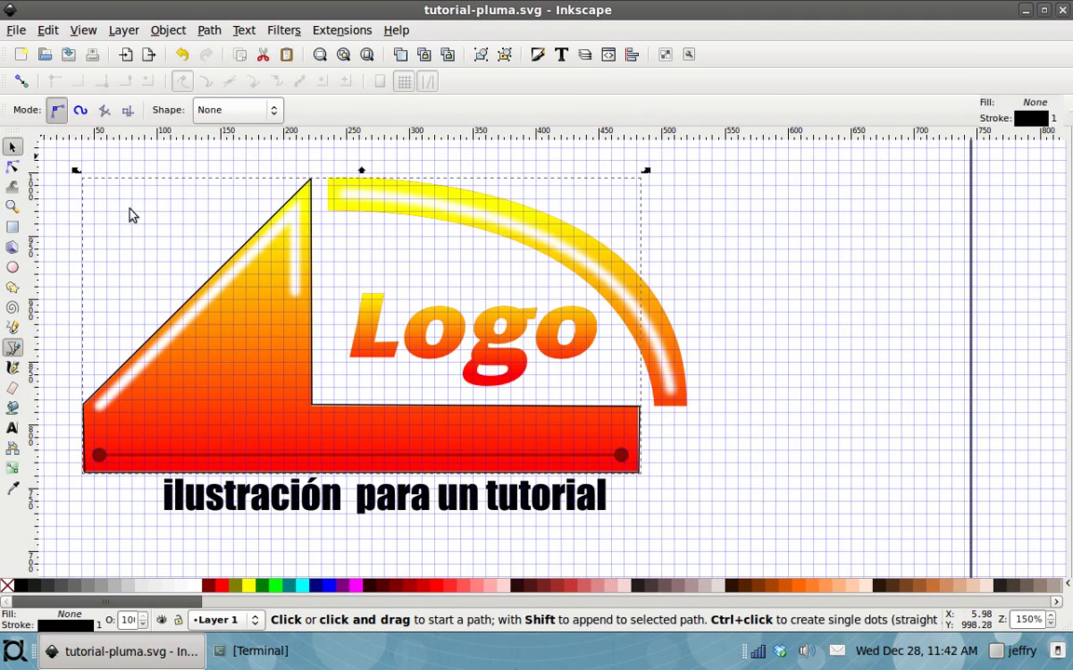
pyautogui.moveTo(213, 274); pyautogui.dragTo(855, 306)
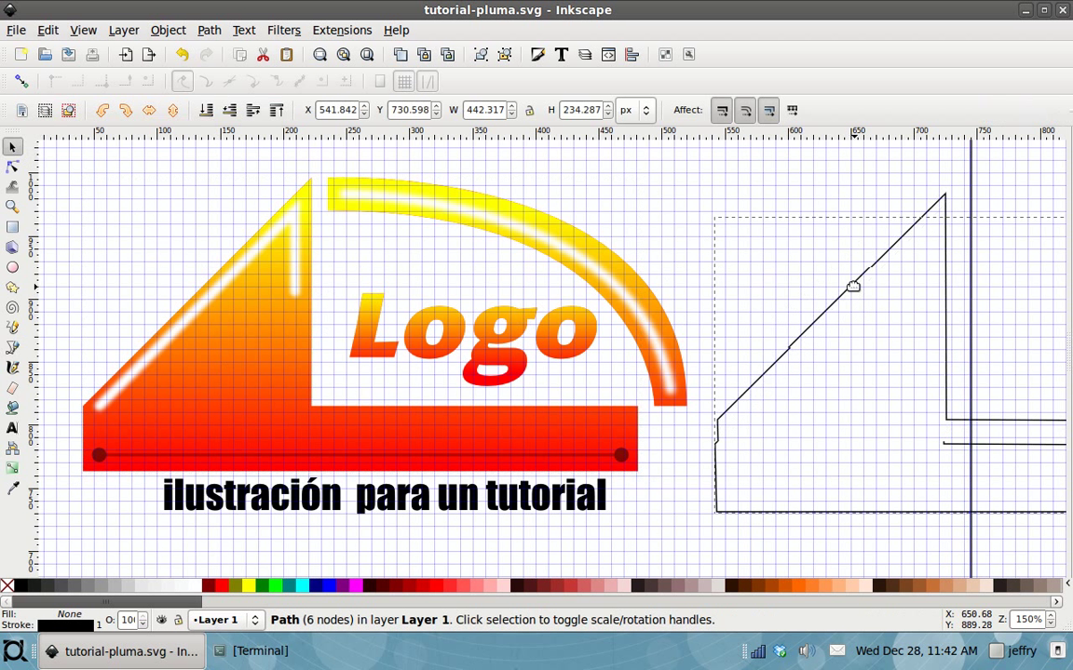
pyautogui.moveTo(855, 306); pyautogui.dragTo(850, 304)
pyautogui.hscroll(1, 619, 511)
pyautogui.hscroll(5, 619, 510)
pyautogui.hscroll(5, 507, 462)
pyautogui.hscroll(-3, 417, 522)
pyautogui.hscroll(-2, 495, 521)
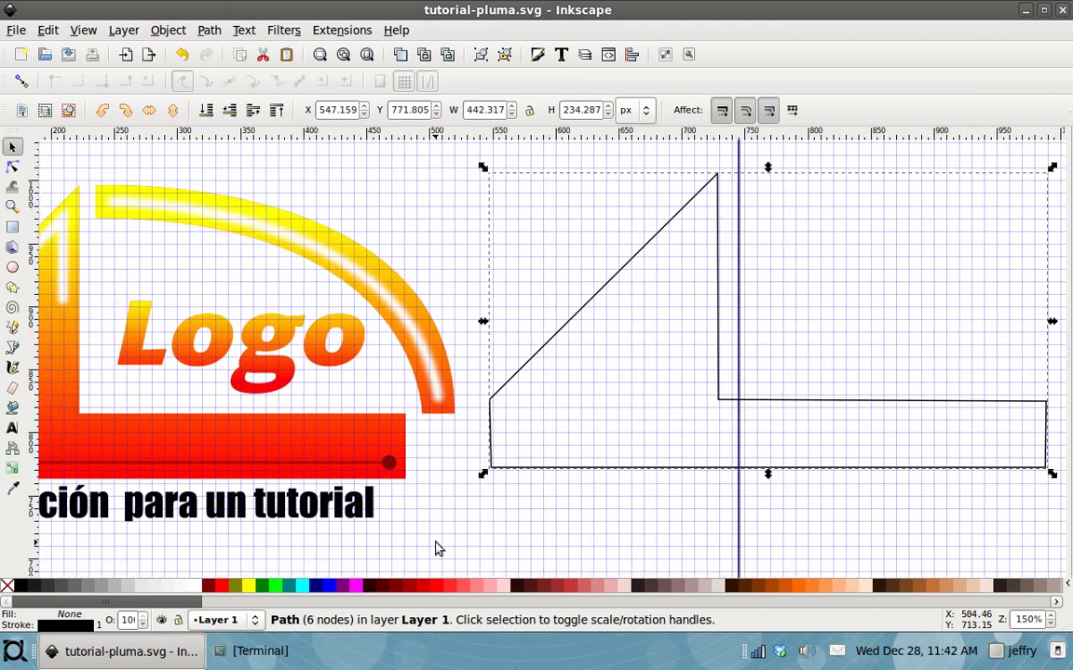
pyautogui.click(222, 586)
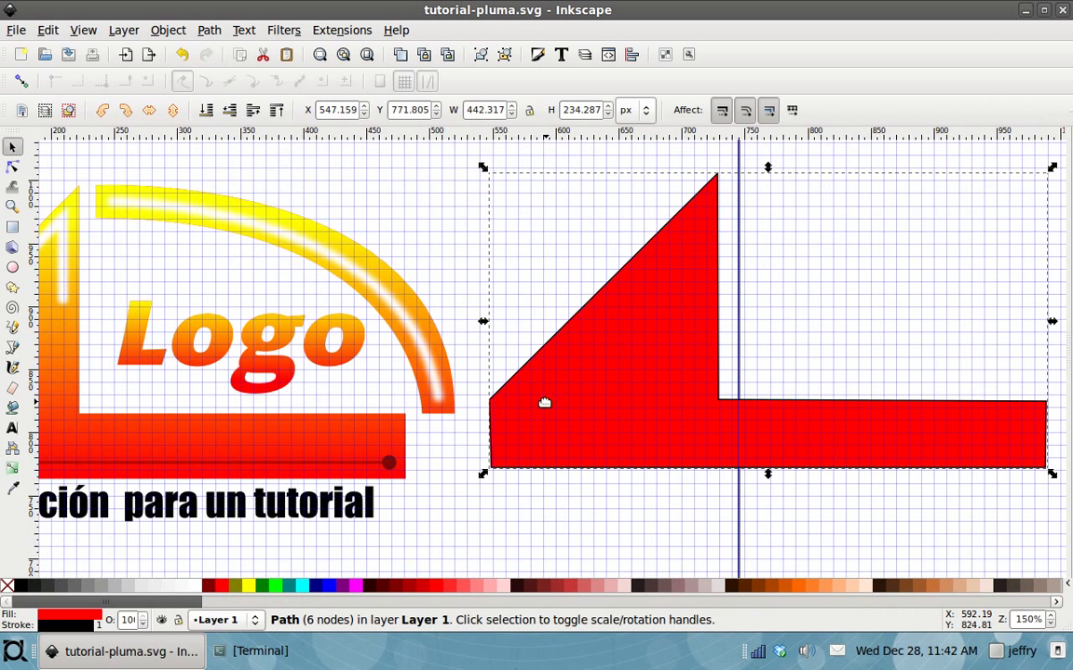
# Enable grid snapping and snap the red shape to X 559.500, Y 775.665 px.
pyautogui.moveTo(601, 401); pyautogui.dragTo(605, 407)
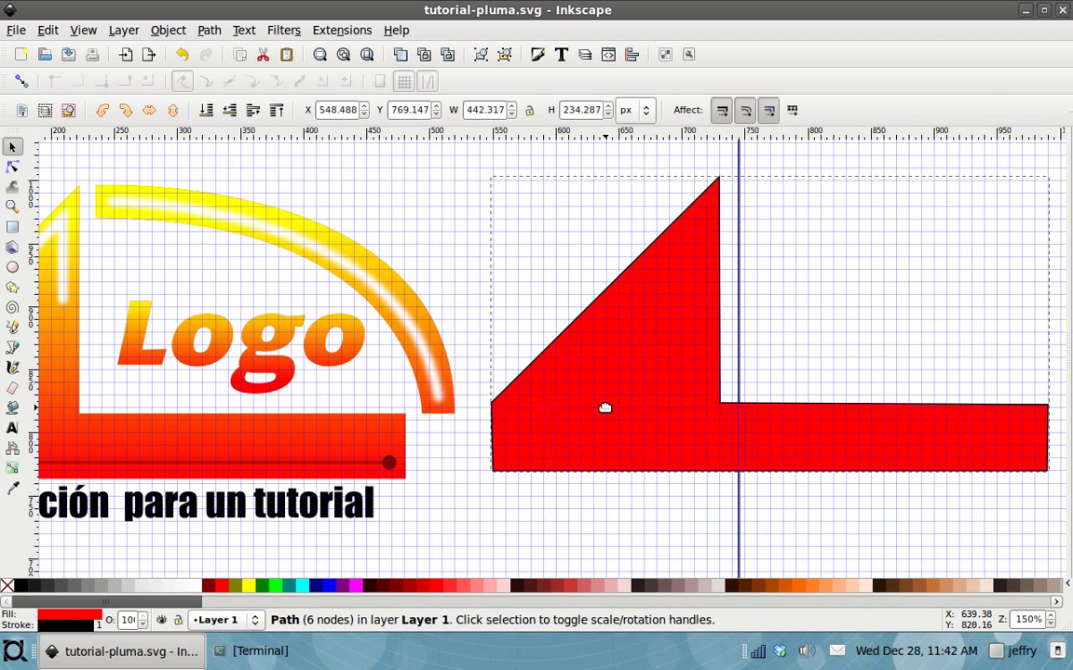
pyautogui.click(20, 81)
pyautogui.moveTo(559, 361); pyautogui.dragTo(570, 384)
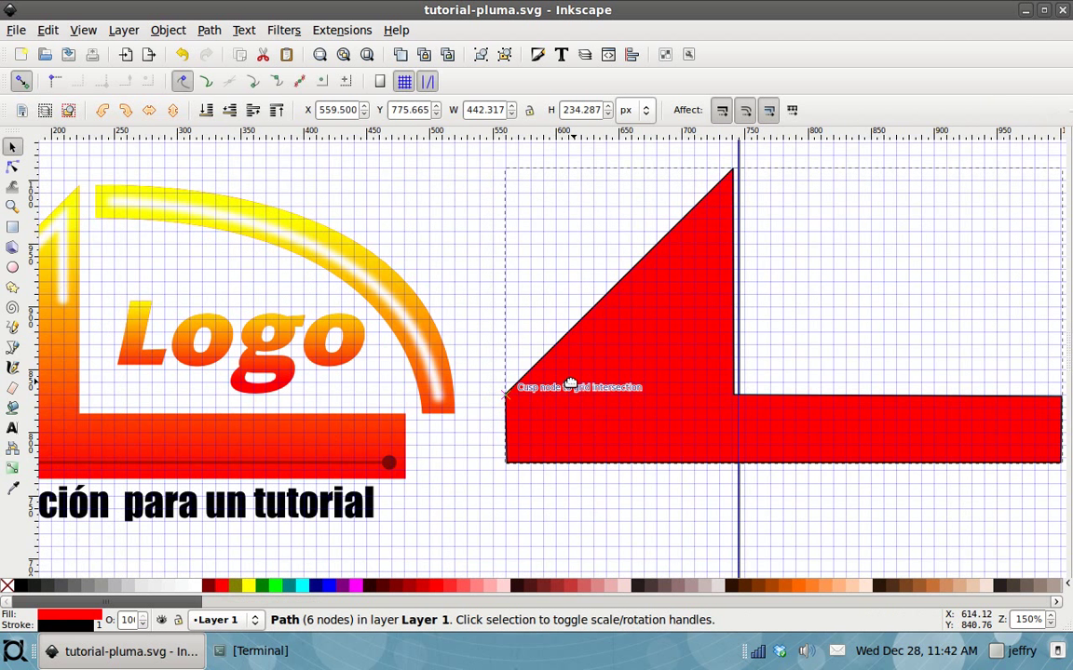
pyautogui.moveTo(541, 400); pyautogui.dragTo(545, 398)
pyautogui.moveTo(477, 404)
pyautogui.mouseDown()
pyautogui.moveTo(537, 453)
pyautogui.moveTo(491, 455)
pyautogui.moveTo(628, 421)
pyautogui.moveTo(768, 415)
pyautogui.mouseUp()
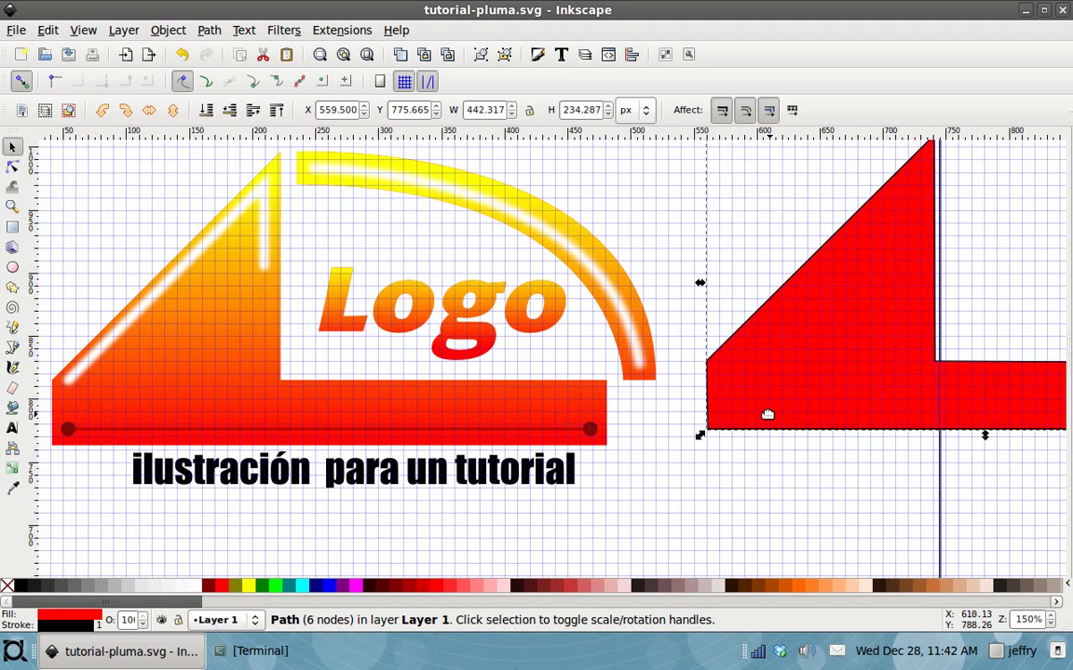
pyautogui.scroll(1, 346, 314)
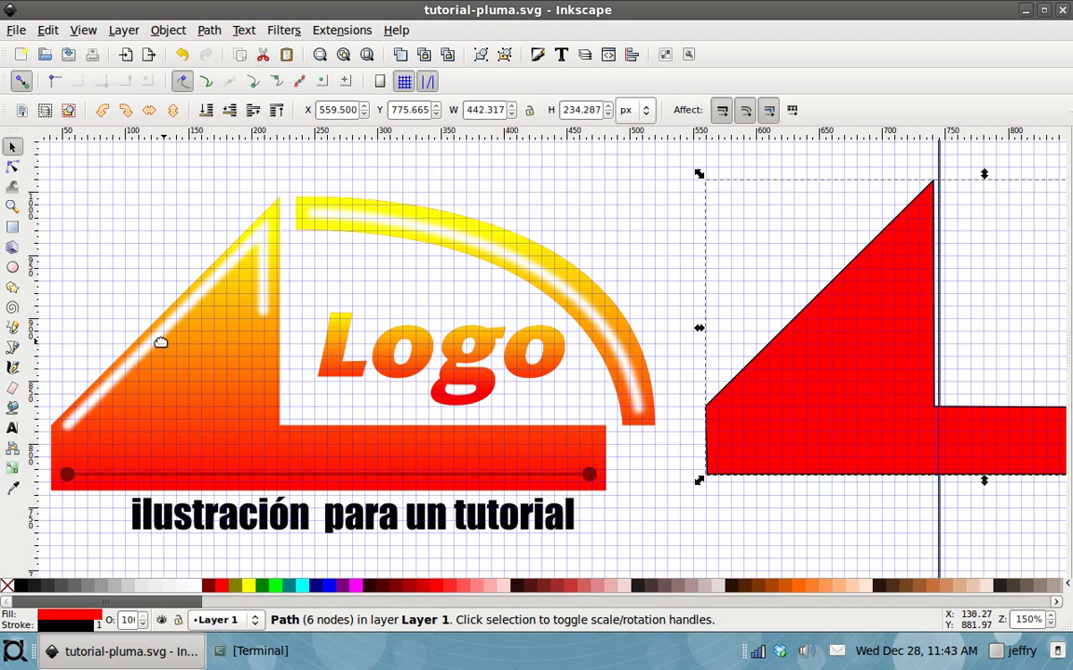
# Draw a closed Bezier path along the yellow arc band's outer and inner curves.
pyautogui.click(12, 347)
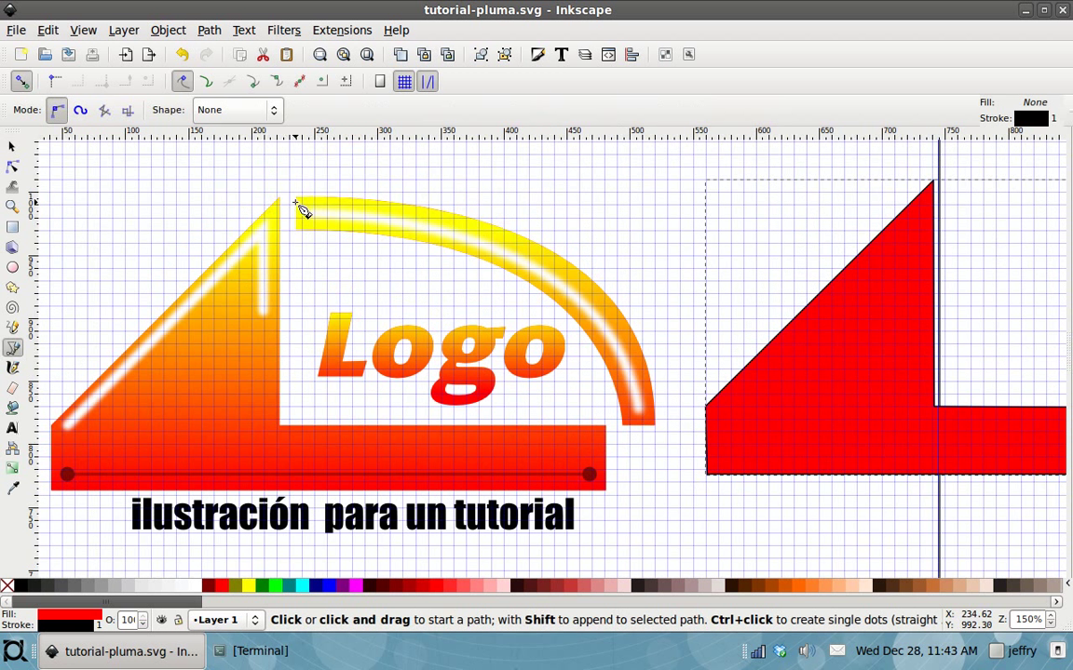
pyautogui.click(299, 196)
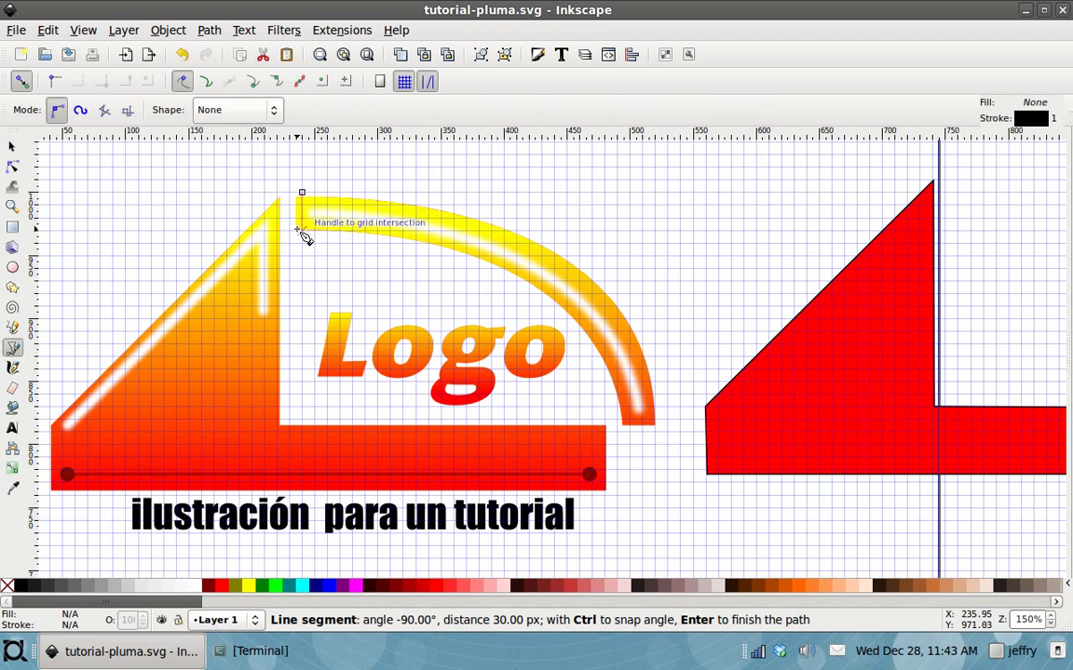
pyautogui.press('%')
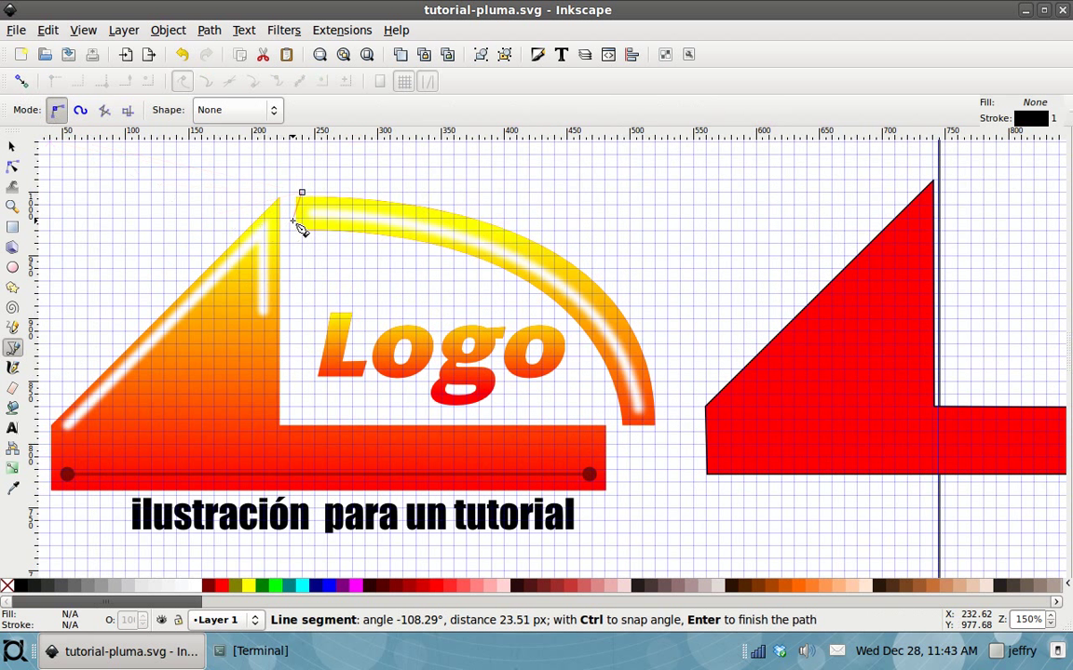
pyautogui.press('Escape')
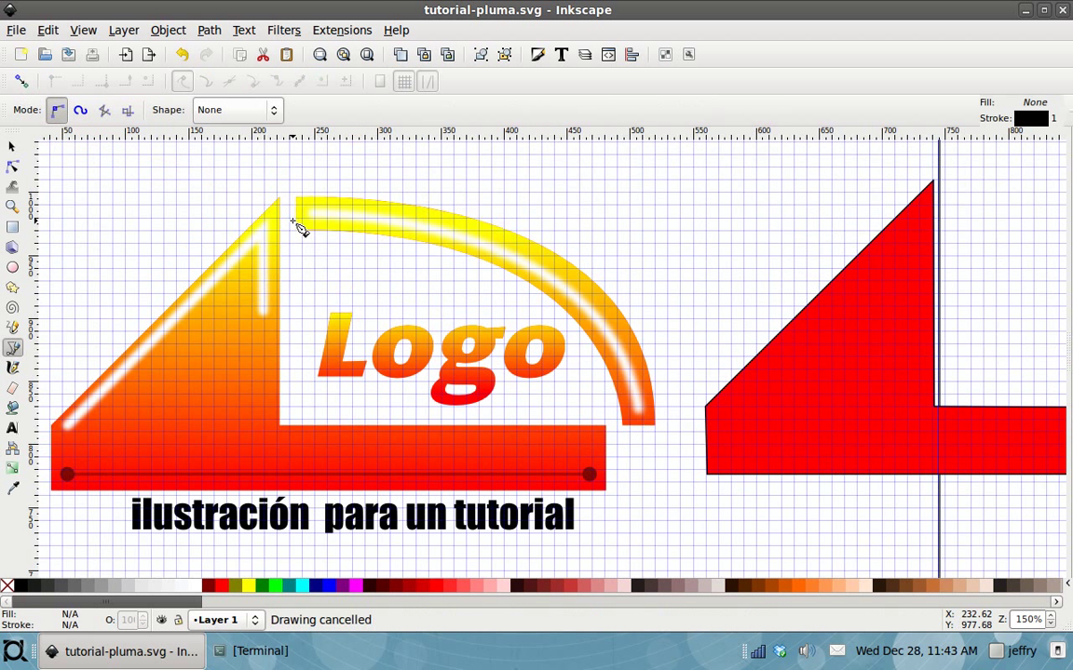
pyautogui.click(296, 197)
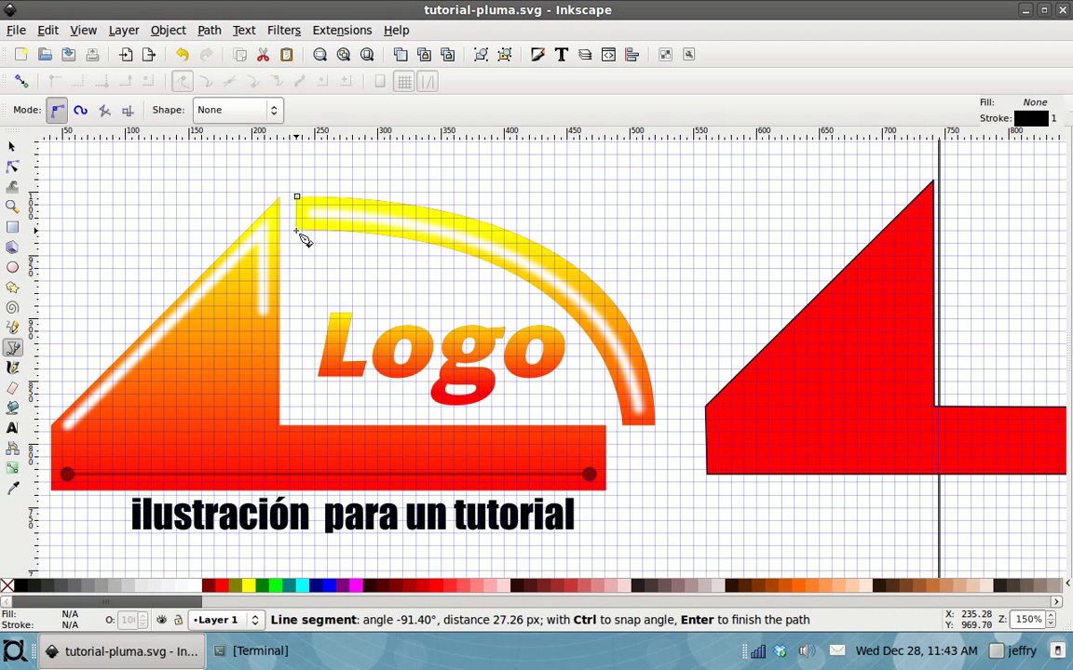
pyautogui.moveTo(445, 280); pyautogui.dragTo(386, 244)
pyautogui.scroll(1, 386, 245)
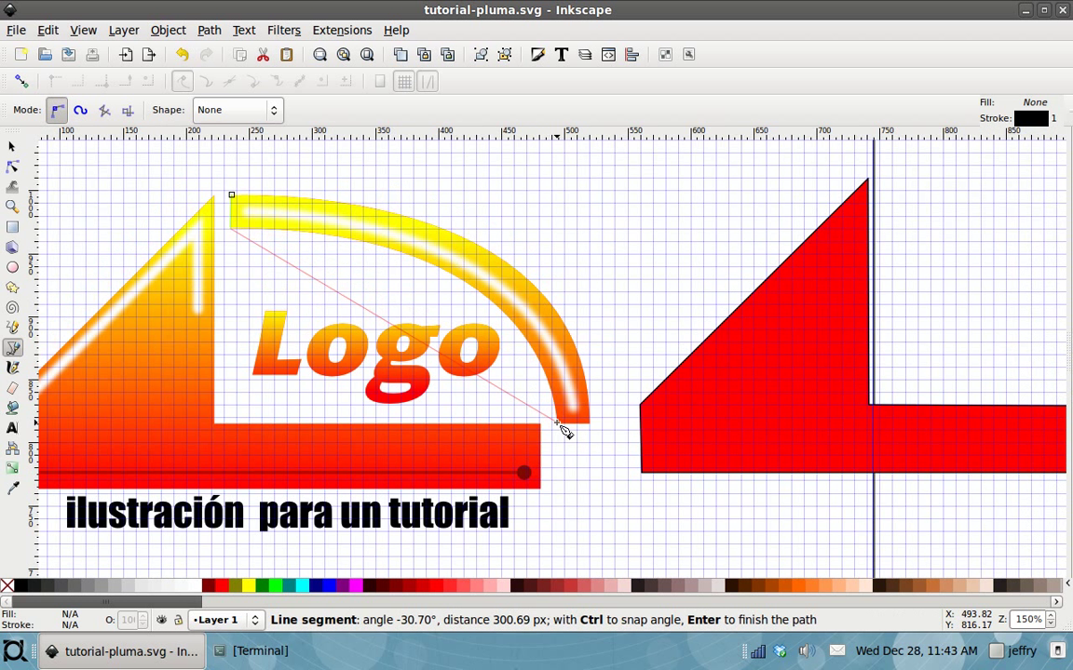
pyautogui.moveTo(558, 423)
pyautogui.mouseDown()
pyautogui.moveTo(564, 586)
pyautogui.moveTo(587, 641)
pyautogui.mouseUp()
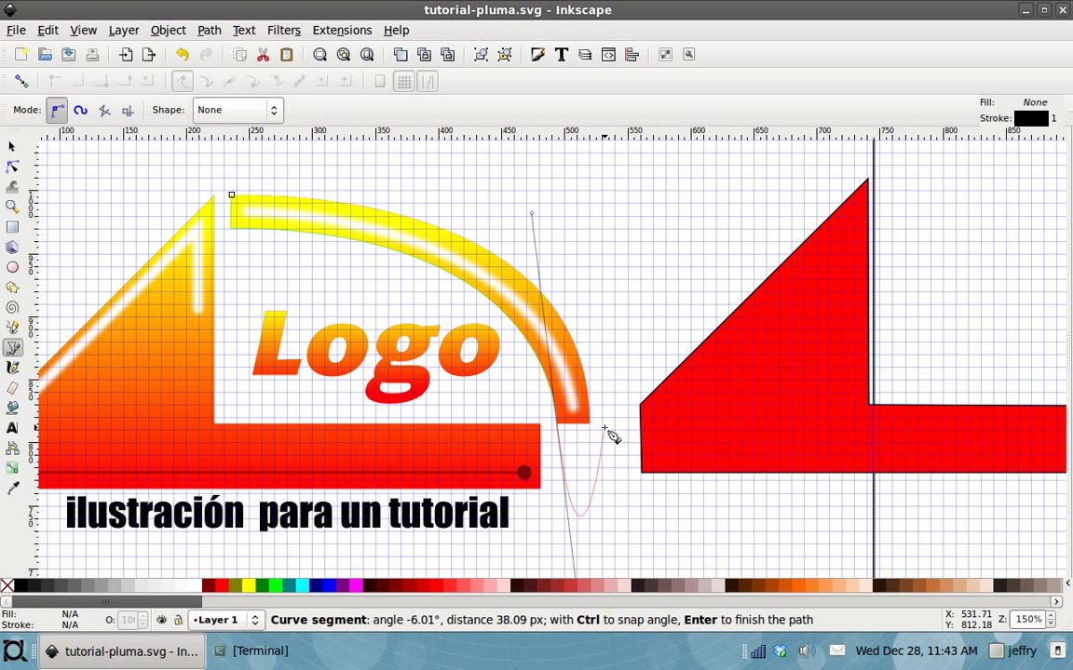
pyautogui.press('Return')
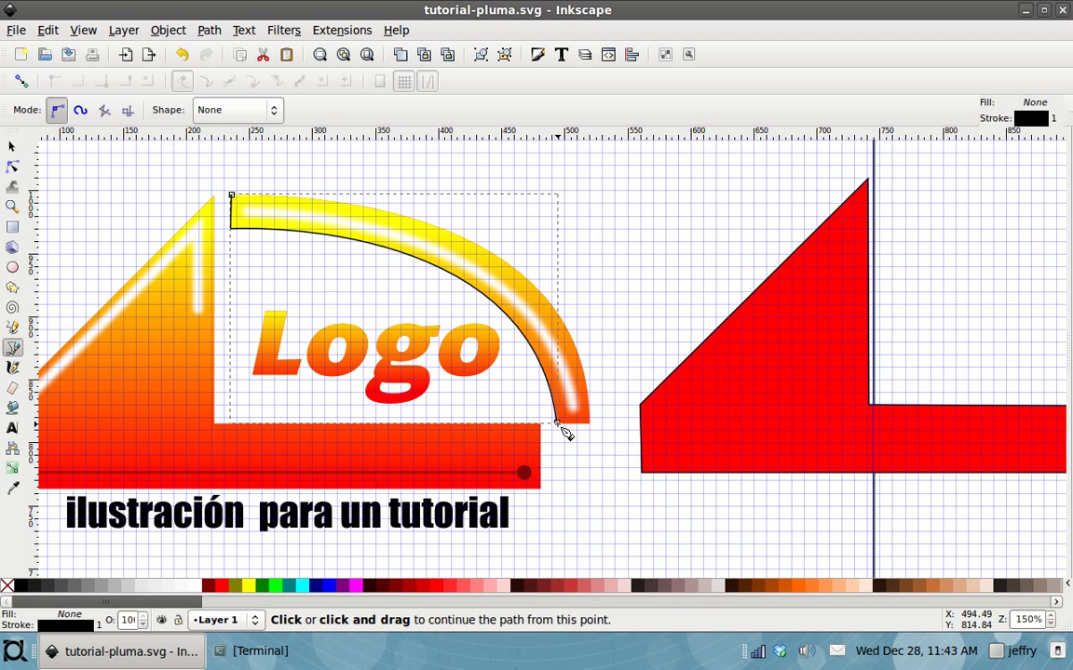
pyautogui.click(558, 423)
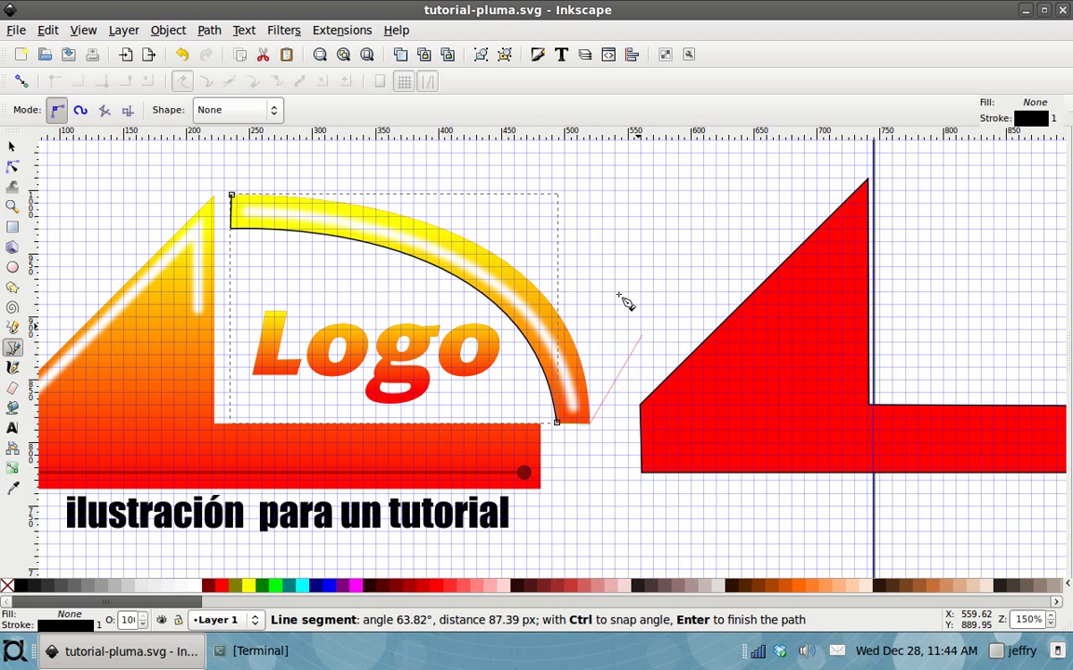
pyautogui.moveTo(231, 195)
pyautogui.mouseDown()
pyautogui.moveTo(102, 195)
pyautogui.moveTo(85, 260)
pyautogui.moveTo(415, 307)
pyautogui.moveTo(170, 236)
pyautogui.moveTo(192, 243)
pyautogui.mouseUp()
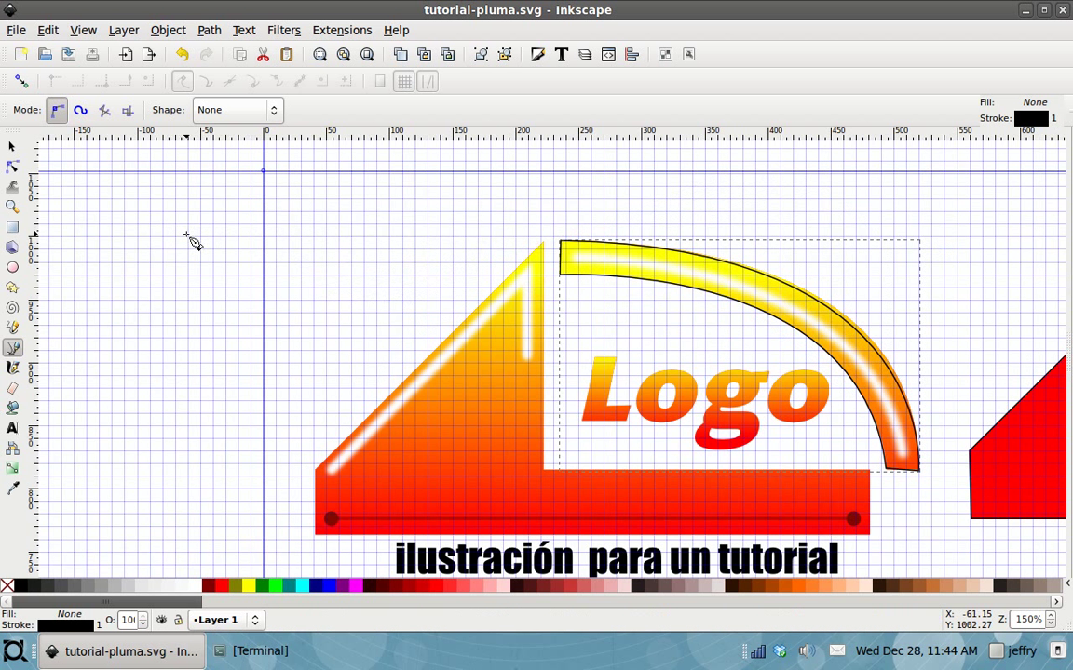
# Move the traced arc beside the red shape, nudge it up, and fill it red.
pyautogui.moveTo(667, 285); pyautogui.dragTo(231, 270)
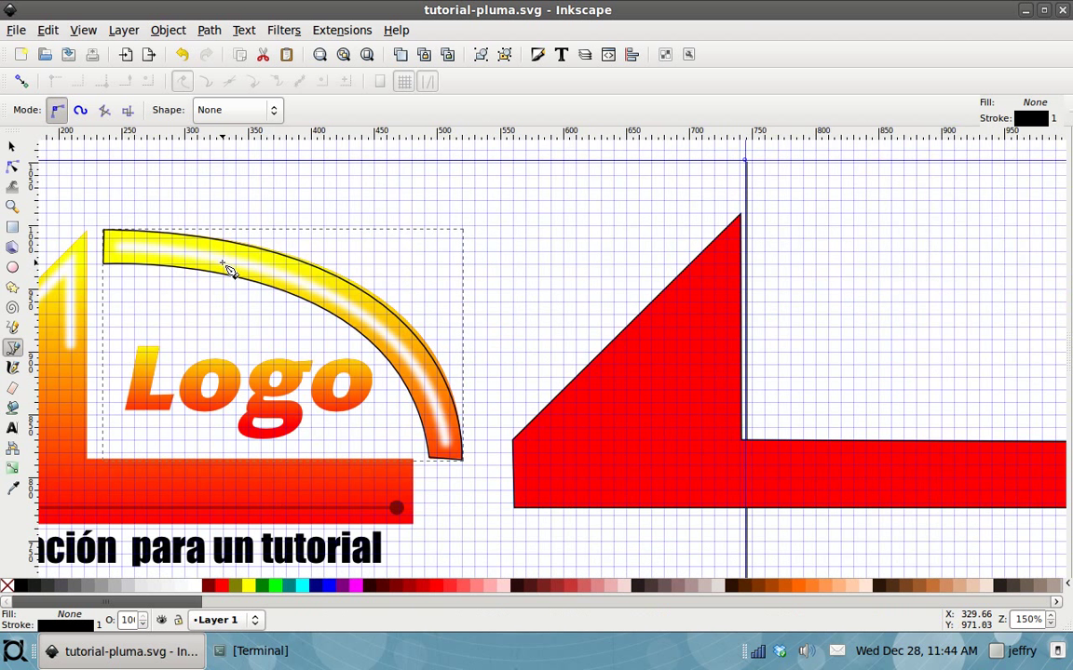
pyautogui.click(12, 147)
pyautogui.moveTo(287, 261)
pyautogui.mouseDown()
pyautogui.moveTo(939, 257)
pyautogui.moveTo(953, 246)
pyautogui.mouseUp()
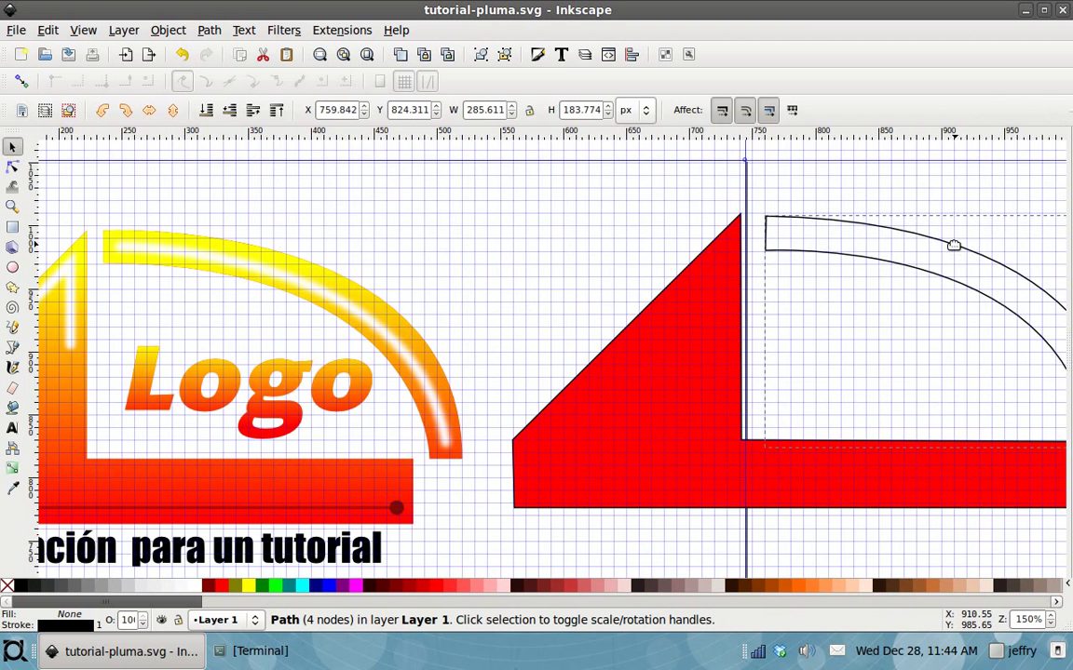
pyautogui.moveTo(938, 299); pyautogui.dragTo(600, 306)
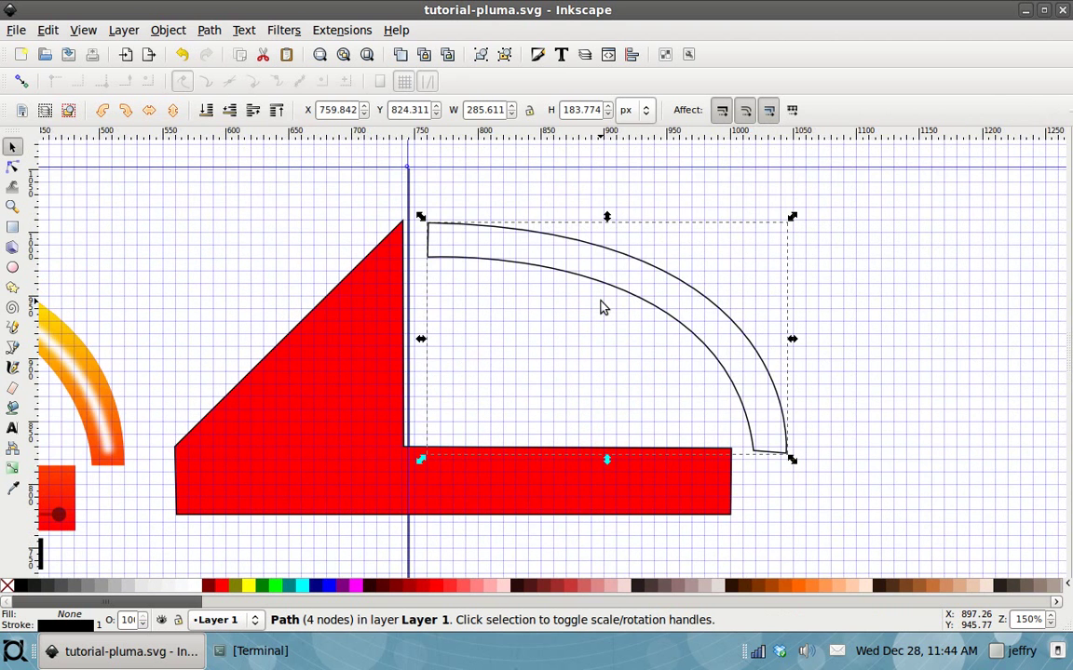
pyautogui.press('Up')
pyautogui.click(918, 312)
pyautogui.click(447, 254)
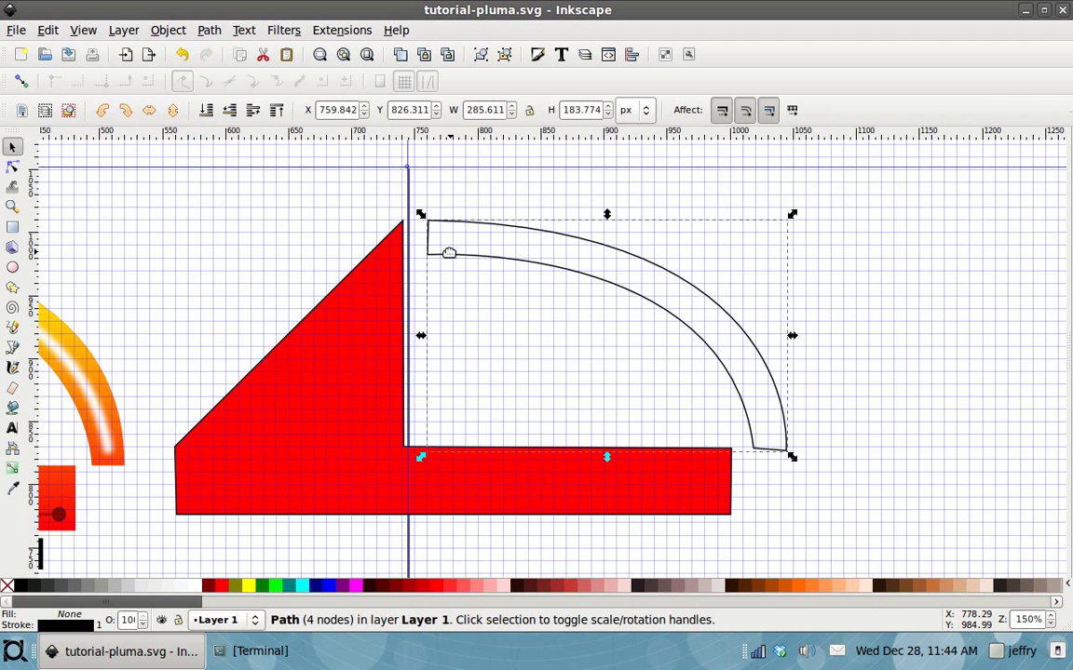
pyautogui.click(222, 584)
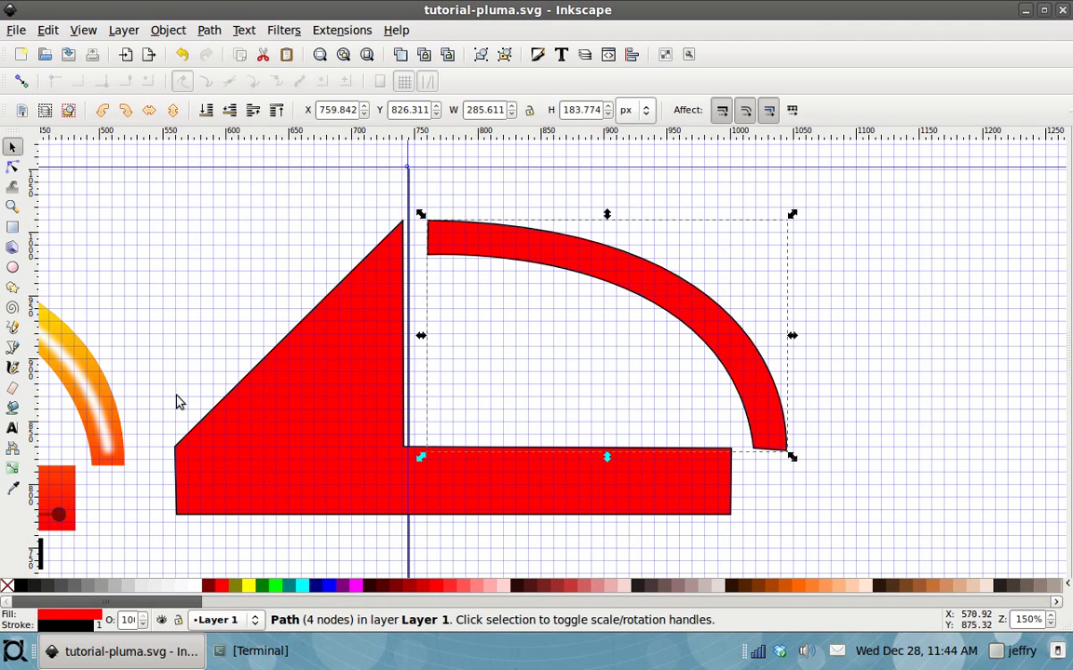
# Zoom out to see the whole drawing and clear the selection.
pyautogui.hscroll(-3, 405, 368)
pyautogui.hscroll(-1, 556, 330)
pyautogui.hscroll(-5, 462, 349)
pyautogui.hscroll(-3, 558, 373)
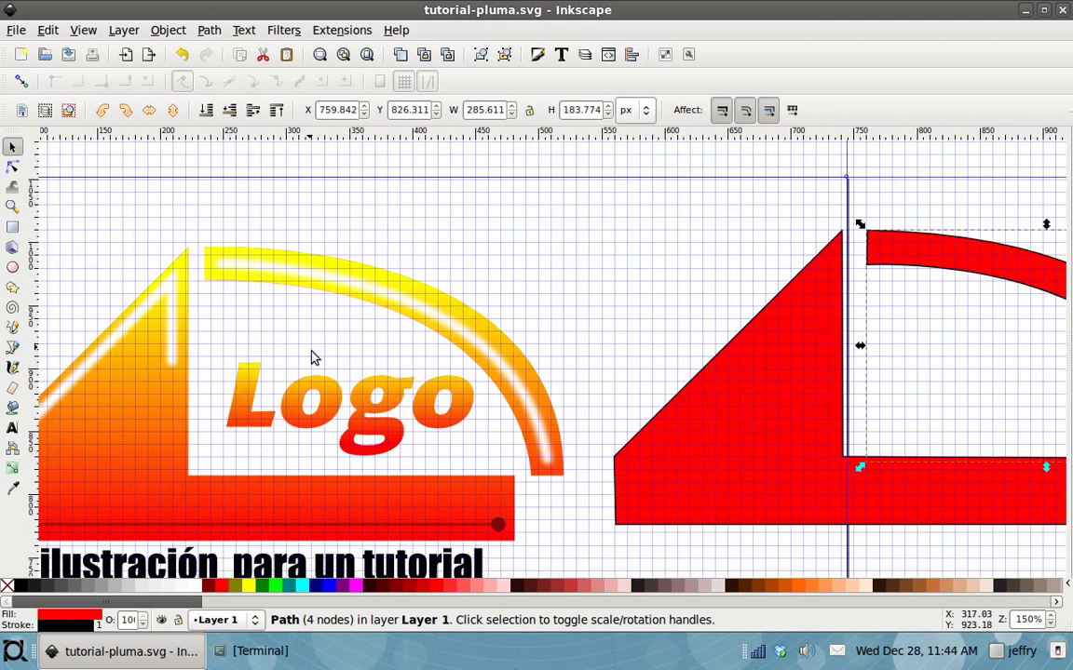
pyautogui.scroll(-2, 763, 374)
pyautogui.hscroll(2, 745, 372)
pyautogui.hscroll(2, 652, 349)
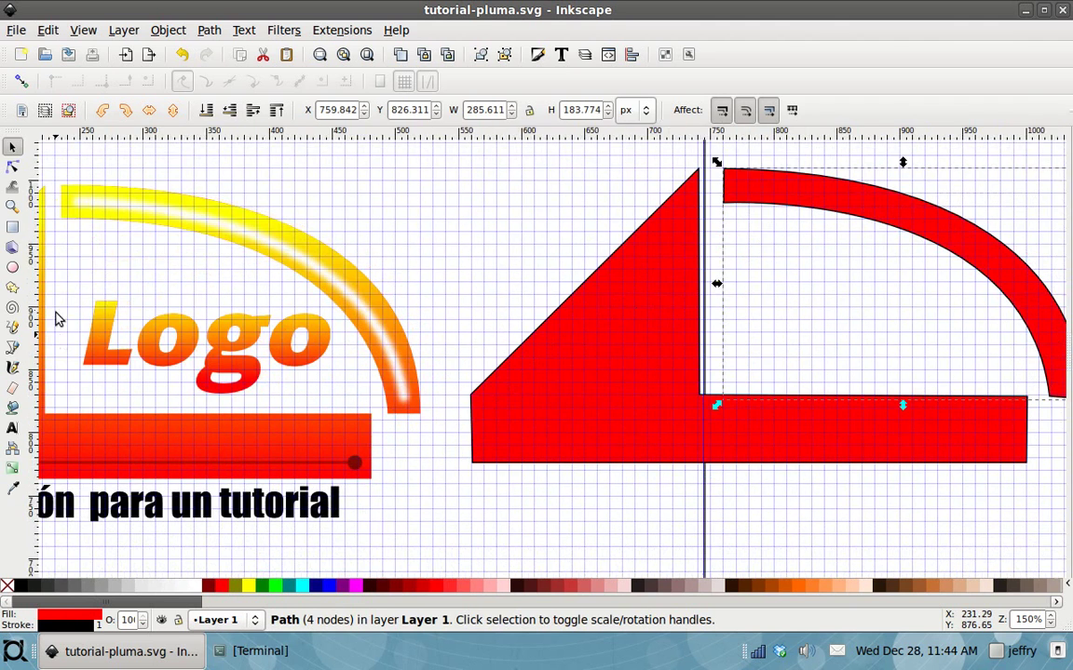
pyautogui.click(12, 226)
pyautogui.click(13, 206)
pyautogui.click(45, 110)
pyautogui.click(45, 110)
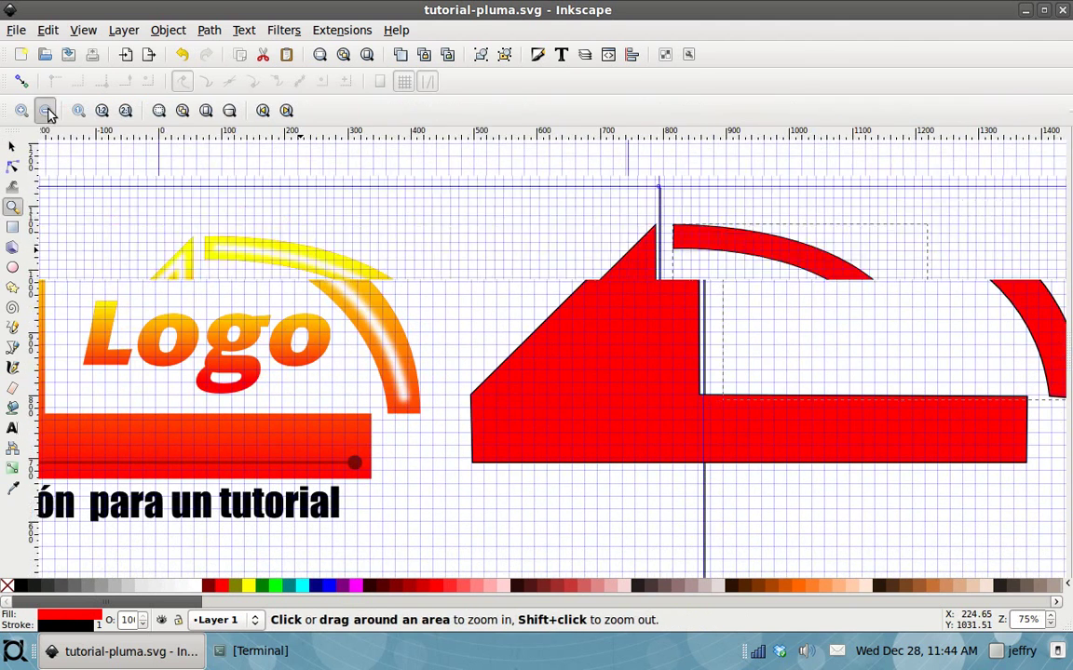
pyautogui.hscroll(5, 307, 243)
pyautogui.click(12, 146)
pyautogui.click(594, 287)
# Select both red pieces together and move them below the logo.
pyautogui.moveTo(725, 219); pyautogui.dragTo(299, 462)
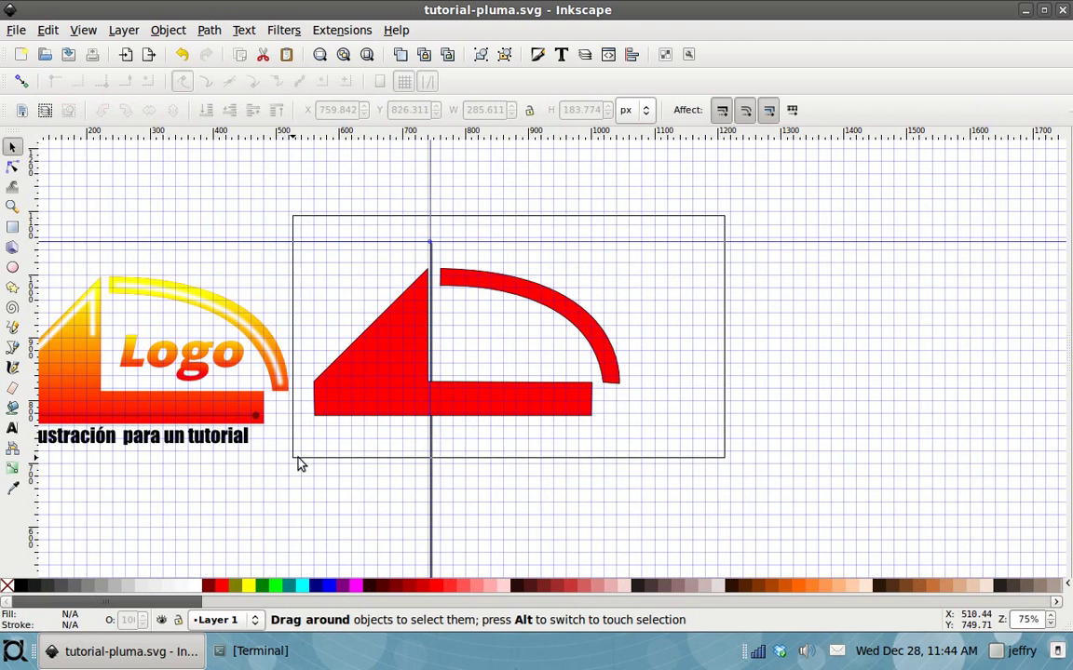
pyautogui.hscroll(-3, 731, 456)
pyautogui.scroll(-5, 731, 456)
pyautogui.hscroll(-10, 971, 289)
pyautogui.moveTo(885, 202)
pyautogui.mouseDown()
pyautogui.moveTo(586, 561)
pyautogui.moveTo(574, 465)
pyautogui.mouseUp()
pyautogui.click(328, 440)
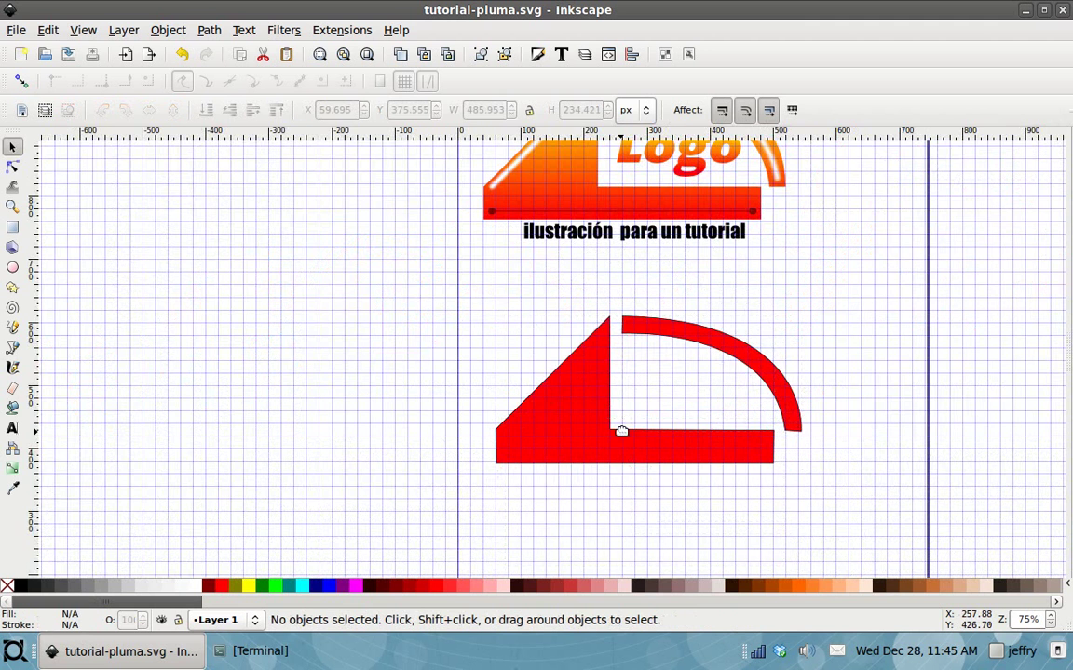
pyautogui.moveTo(708, 422); pyautogui.dragTo(590, 474)
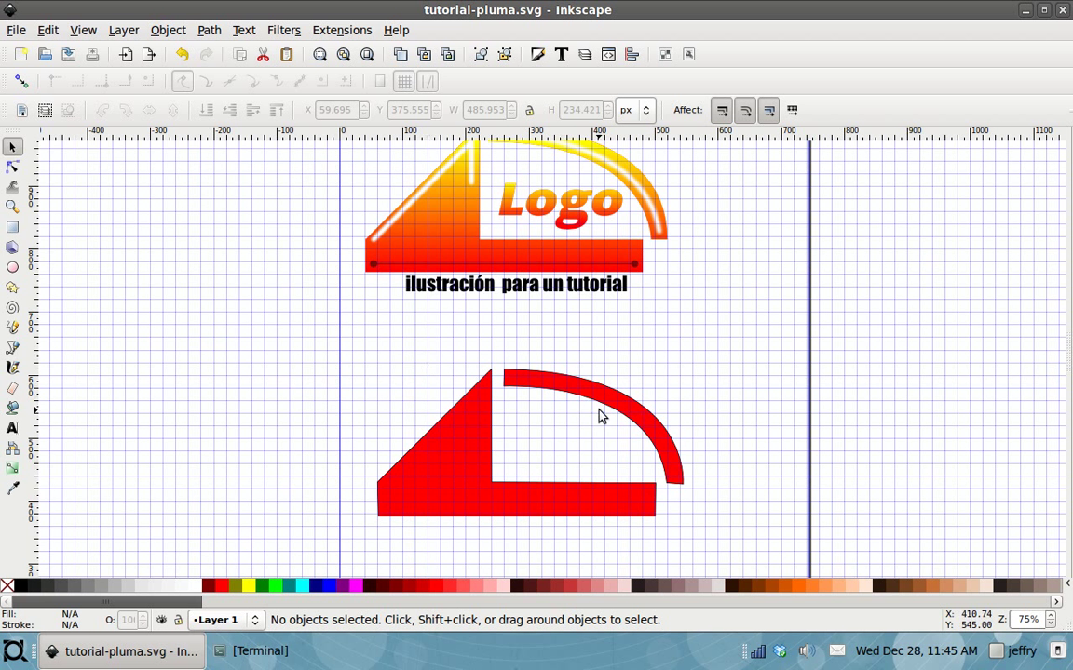
pyautogui.scroll(2, 451, 408)
pyautogui.scroll(1, 456, 412)
pyautogui.scroll(-5, 457, 413)
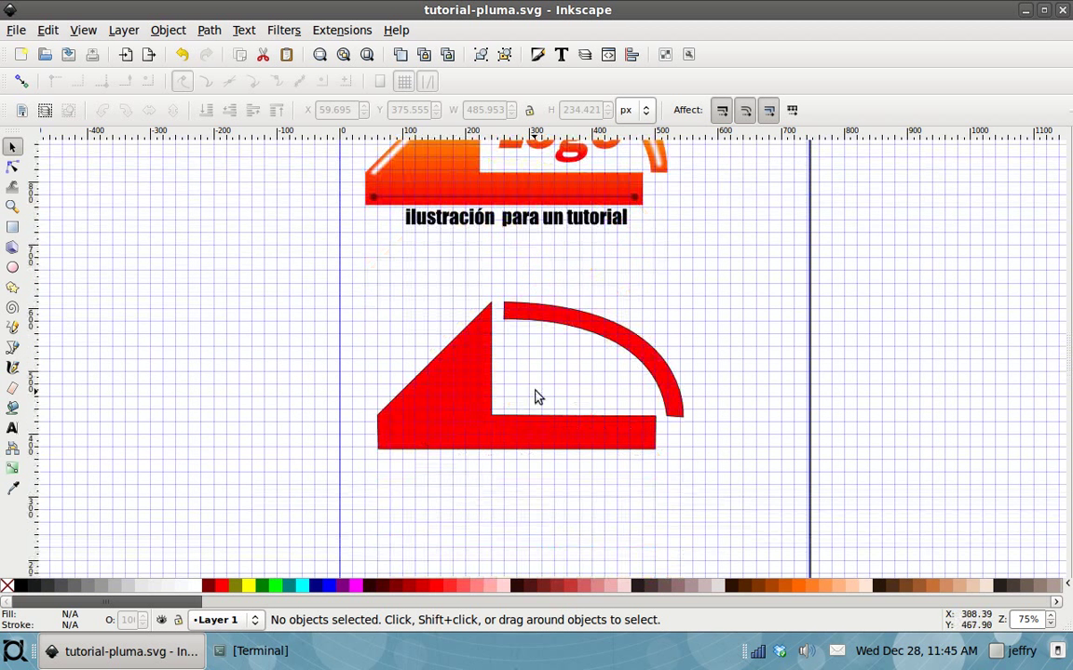
pyautogui.scroll(3, 453, 454)
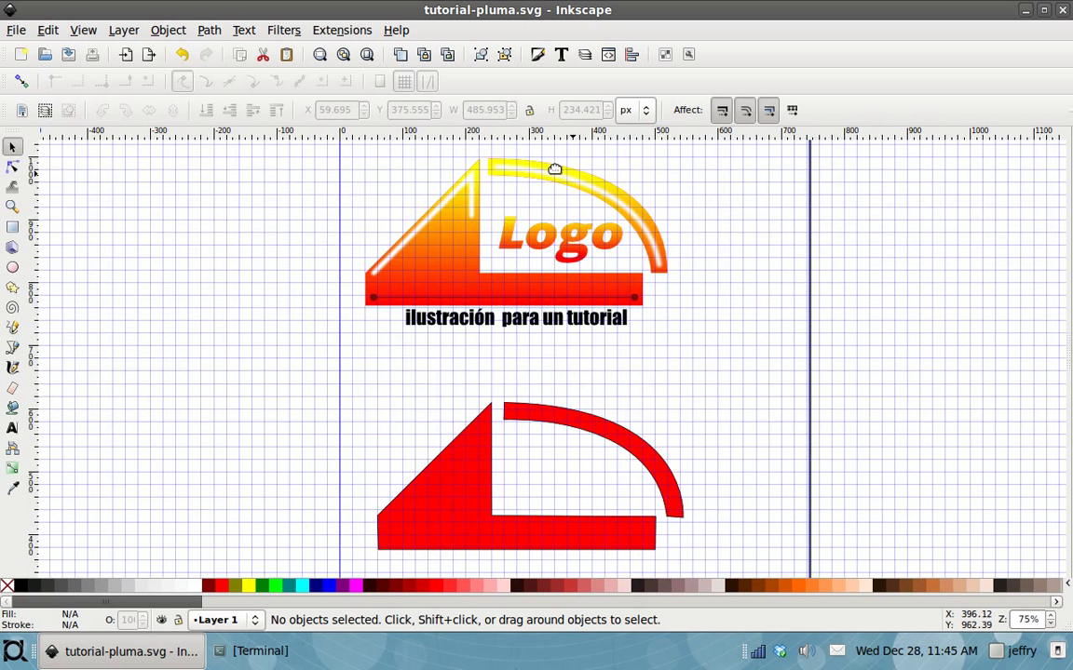
pyautogui.scroll(-1, 270, 295)
pyautogui.scroll(3, 335, 307)
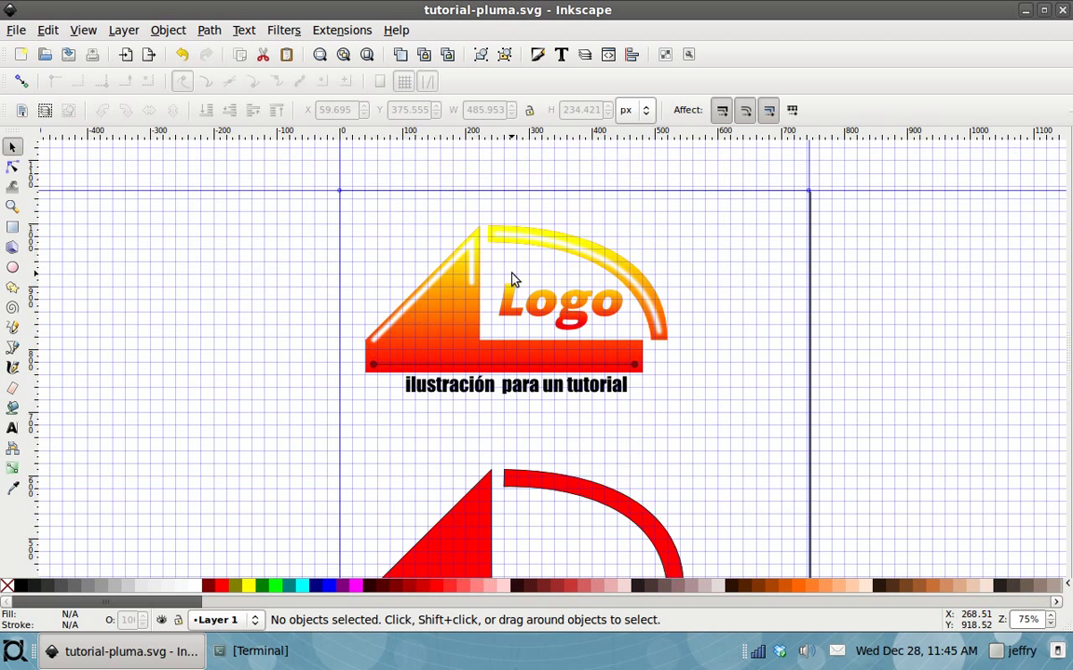
pyautogui.scroll(-4, 179, 364)
pyautogui.hscroll(3, 112, 419)
# Select the red triangle-and-bar shape and show its Stroke paint settings in Fill and Stroke.
pyautogui.click(346, 403)
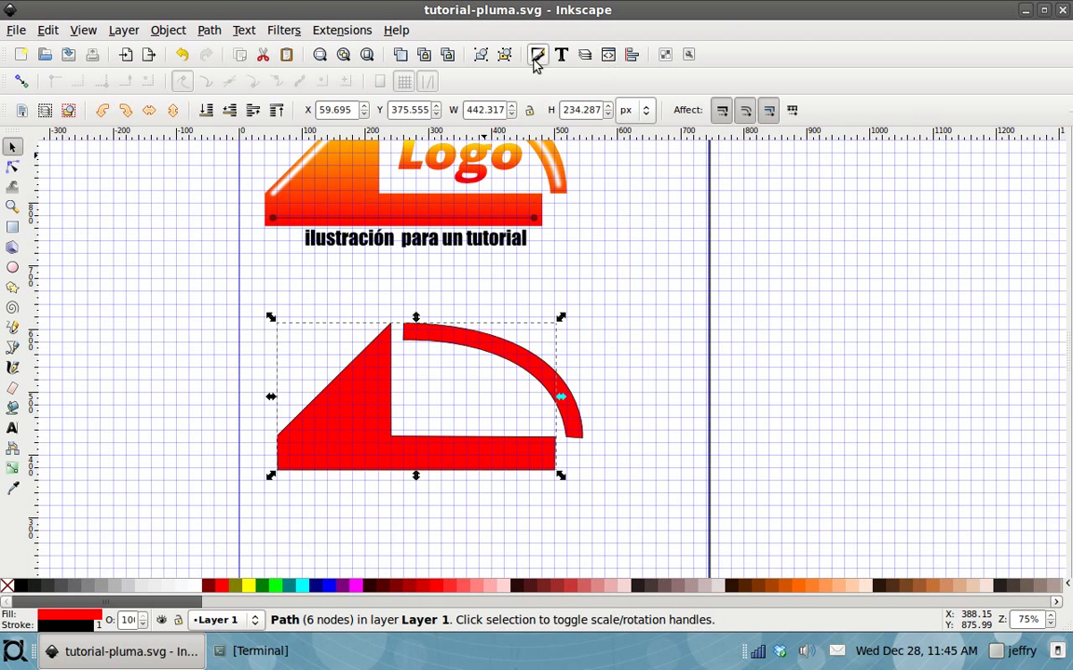
pyautogui.click(170, 30)
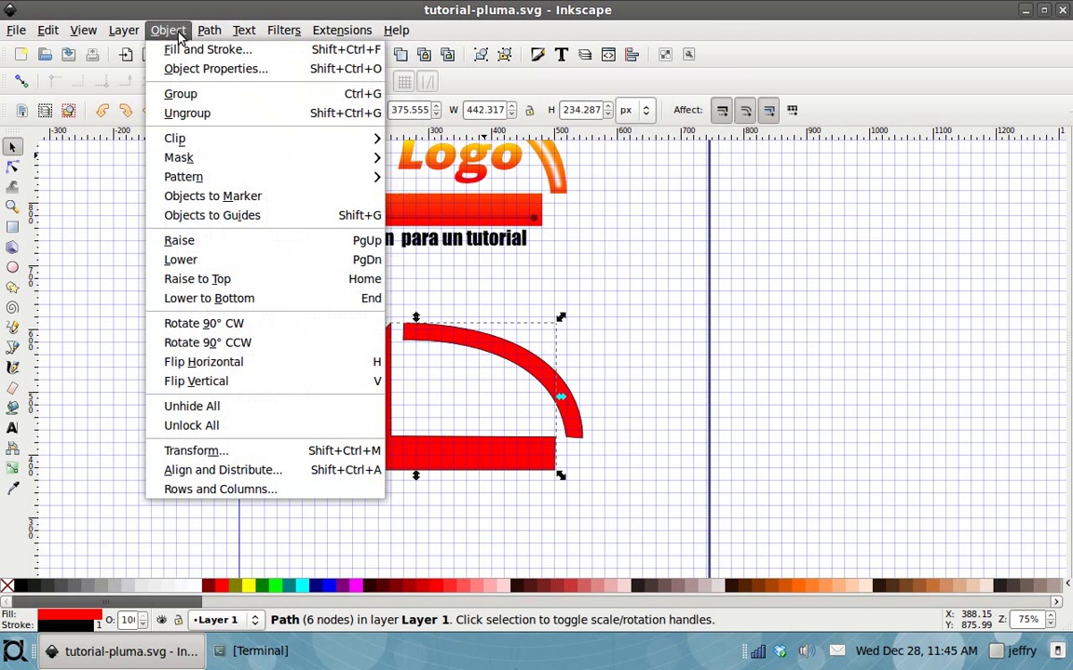
pyautogui.click(183, 51)
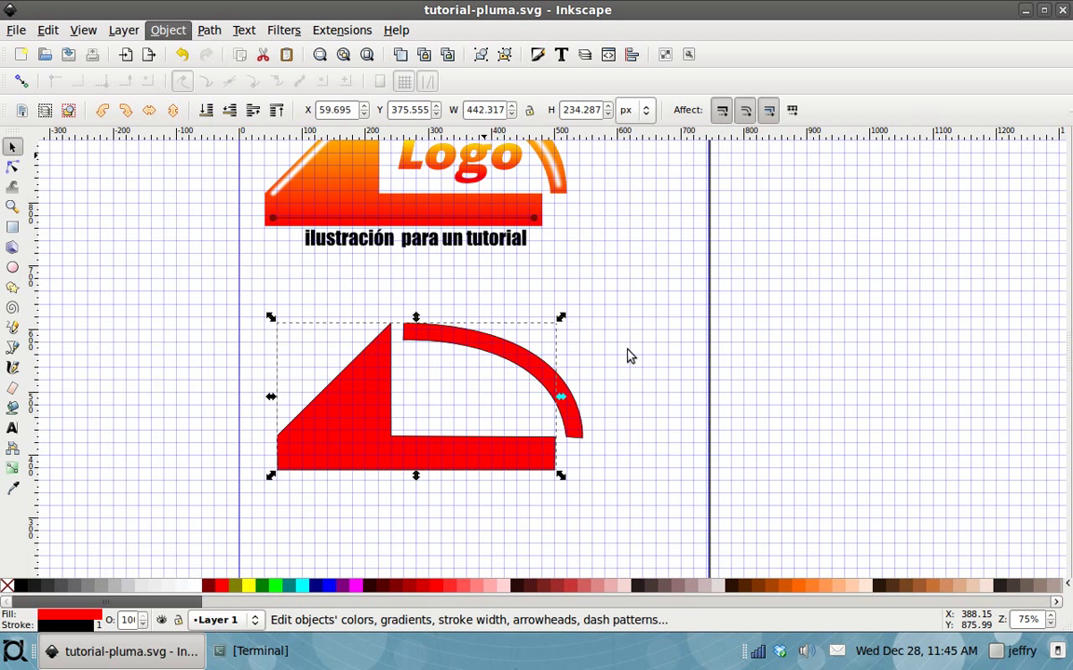
pyautogui.hscroll(3, 641, 357)
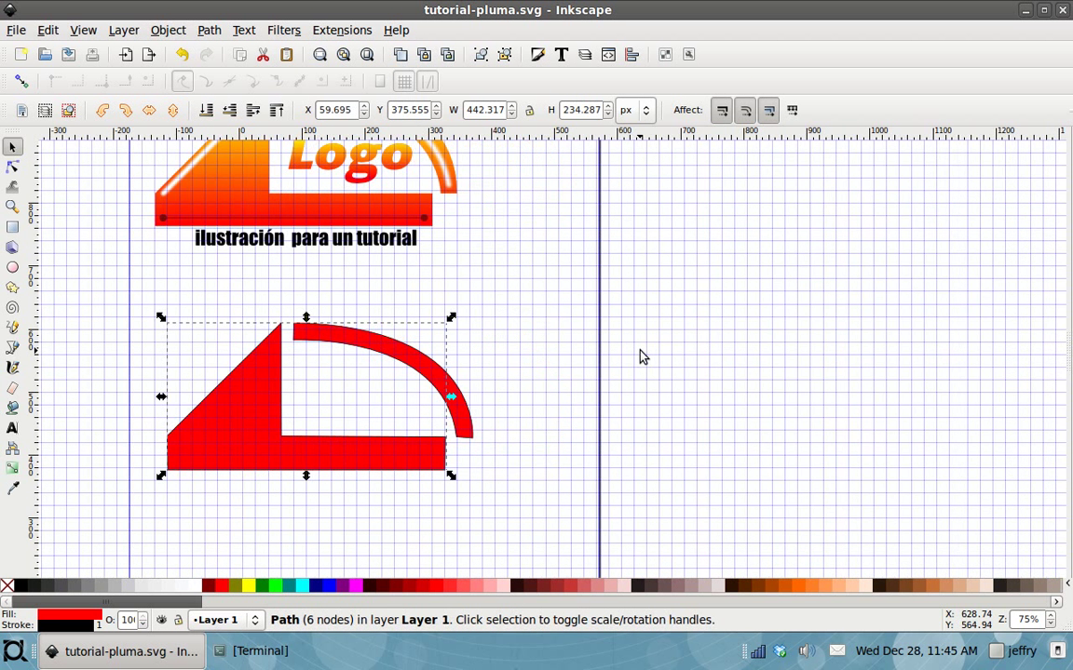
pyautogui.click(854, 167)
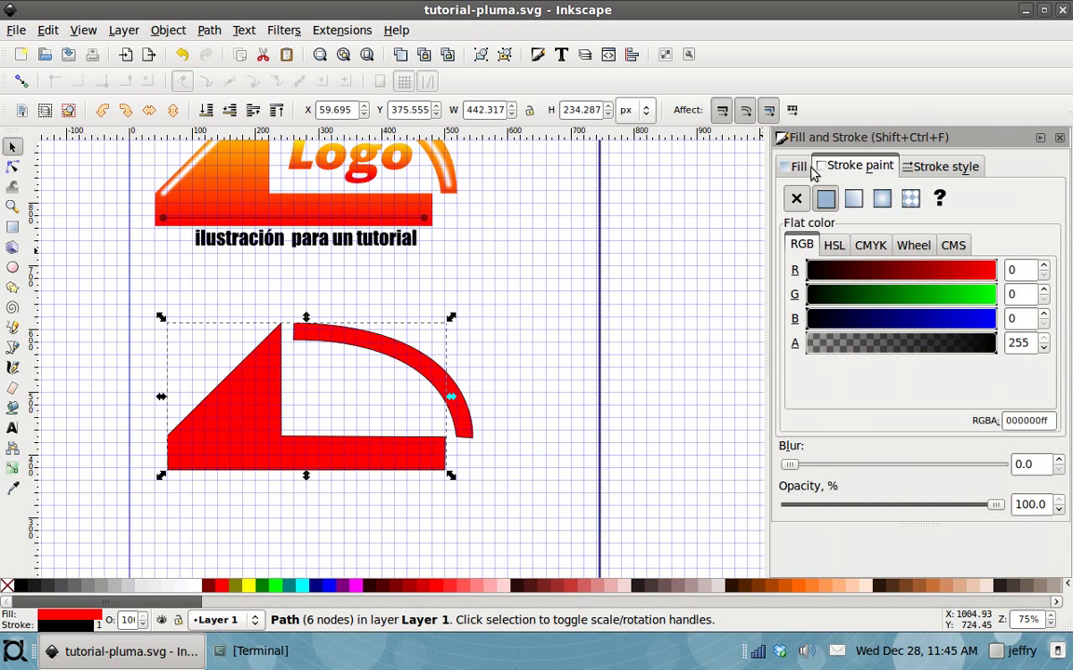
# Set the shape's stroke paint to No paint and remove its stroke entirely.
pyautogui.click(797, 198)
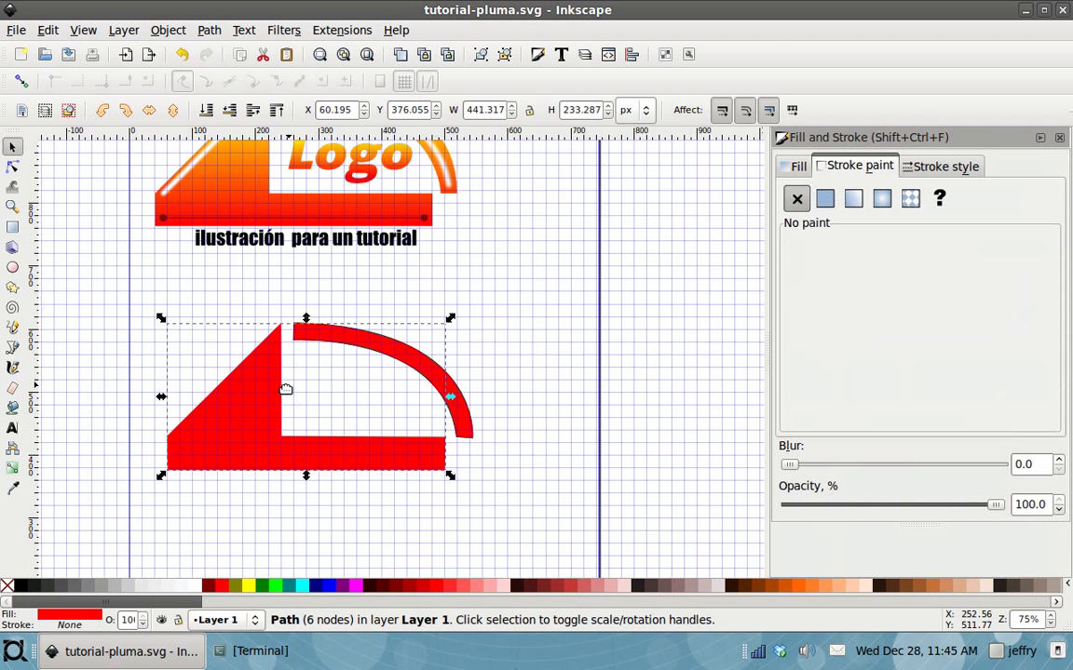
pyautogui.click(835, 202)
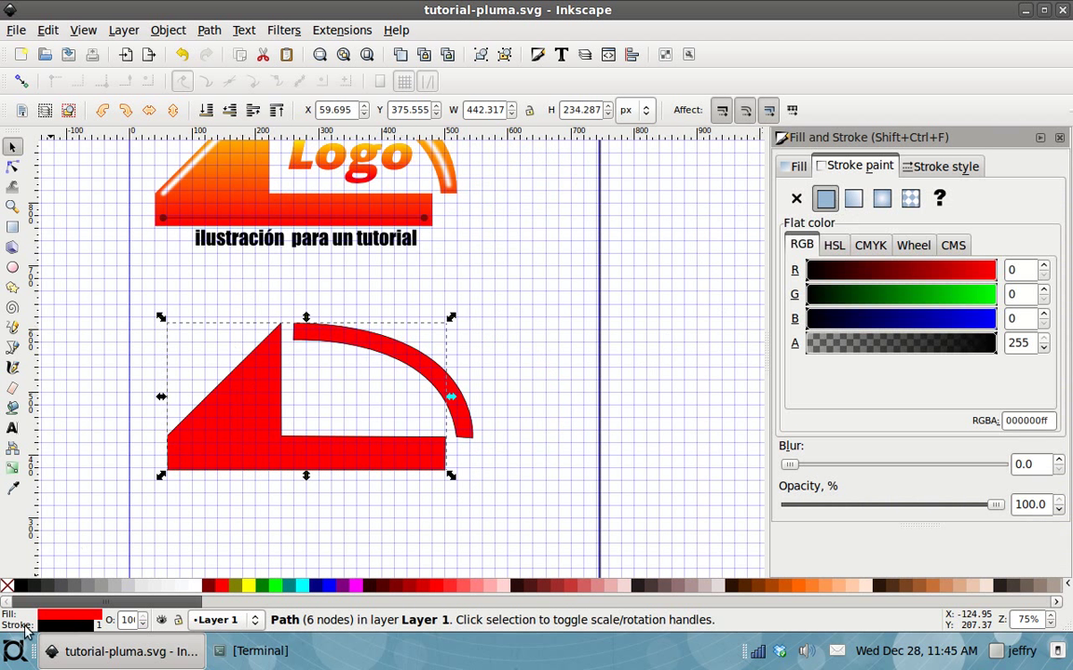
pyautogui.rightClick(41, 631)
pyautogui.click(56, 618)
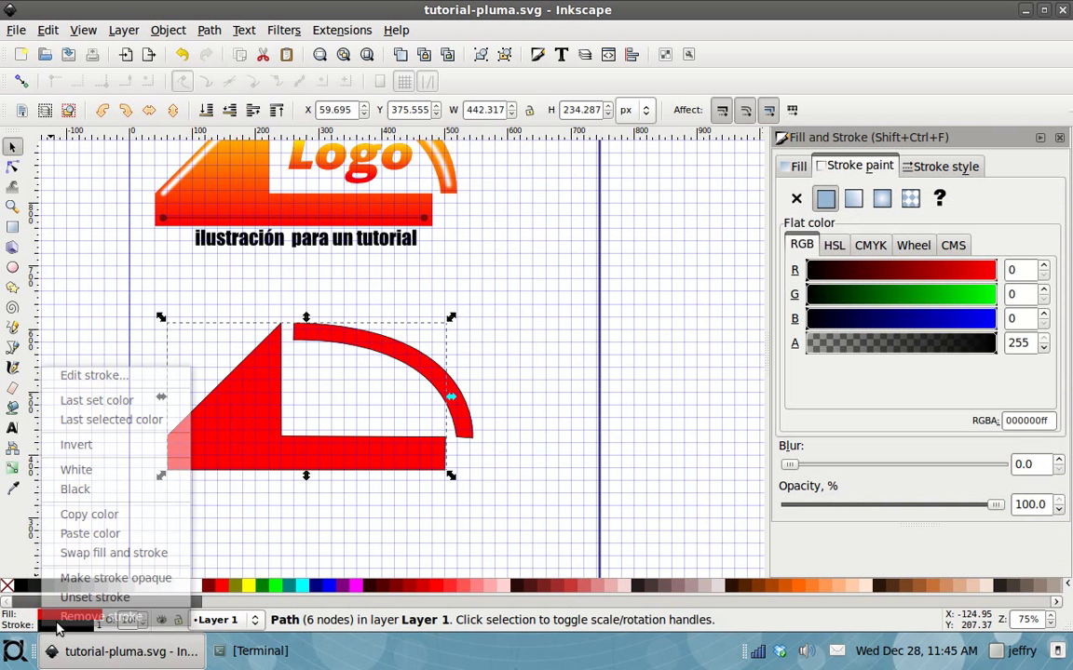
# Click the arc piece, deselect everything, and pan to show the full logo.
pyautogui.click(496, 361)
pyautogui.click(451, 379)
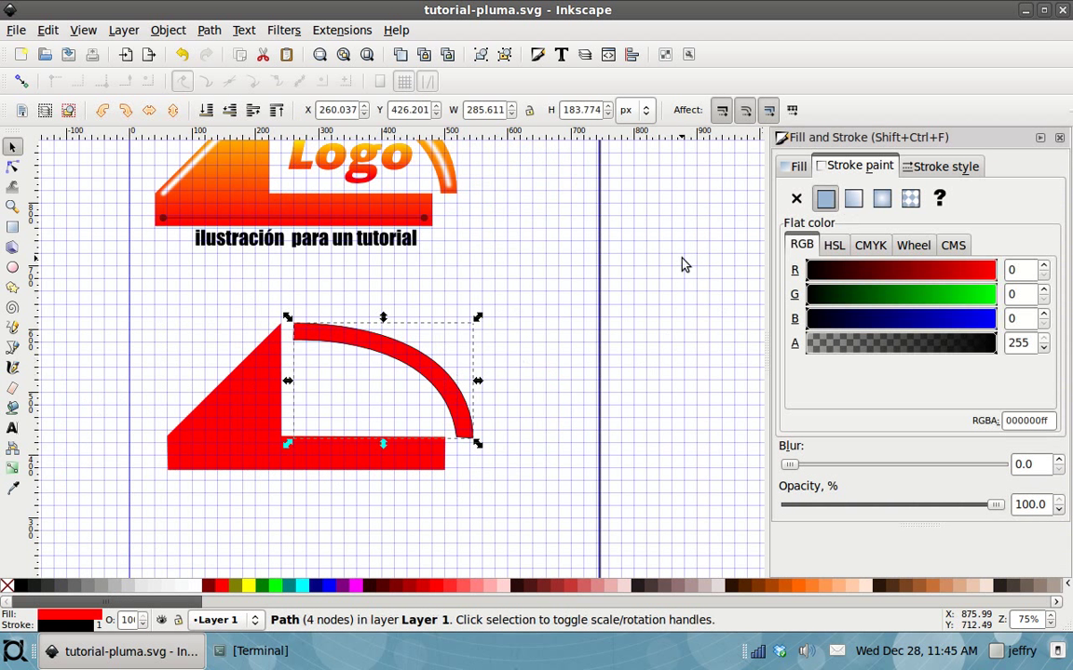
pyautogui.click(524, 331)
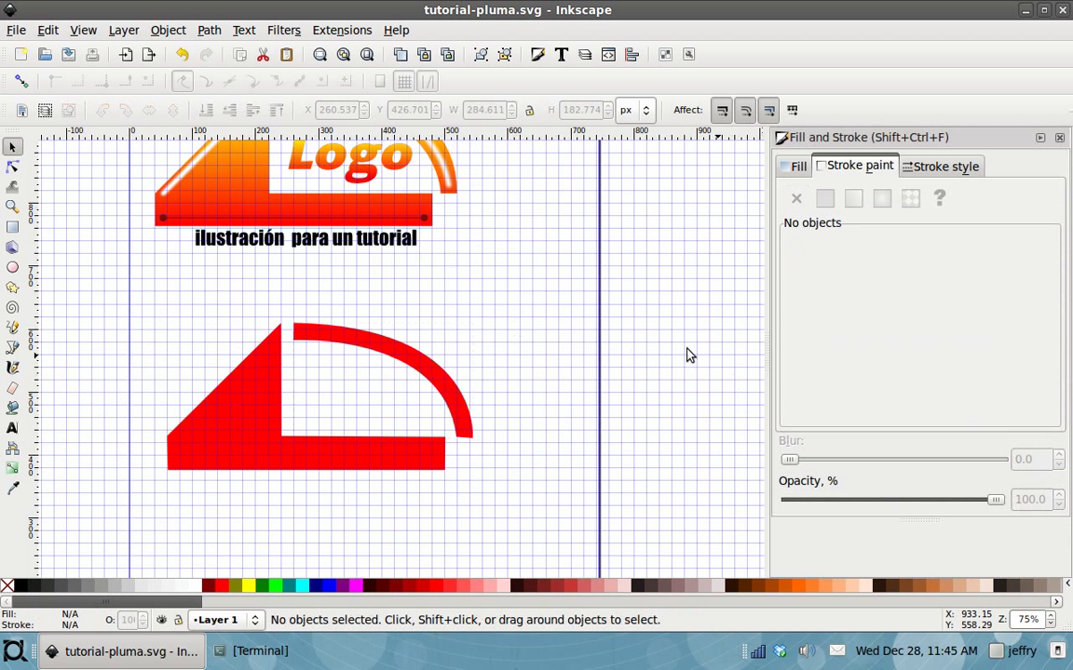
pyautogui.scroll(2, 206, 371)
pyautogui.moveTo(221, 368); pyautogui.dragTo(341, 329)
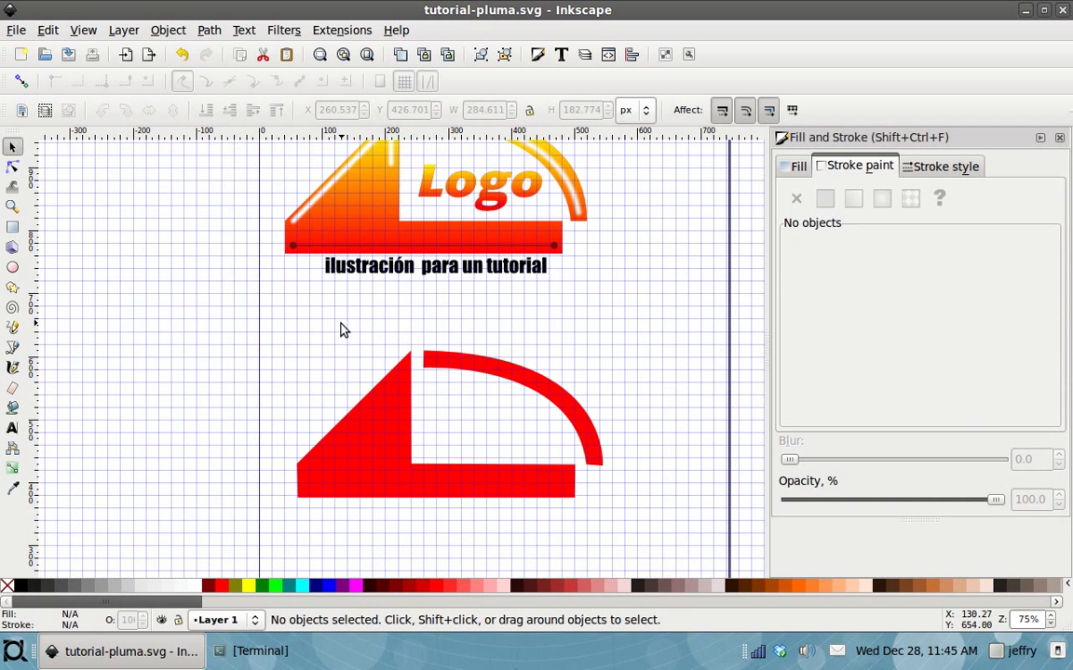
# Duplicate the red L-shaped piece, leaving the copy in its original position.
pyautogui.click(364, 432)
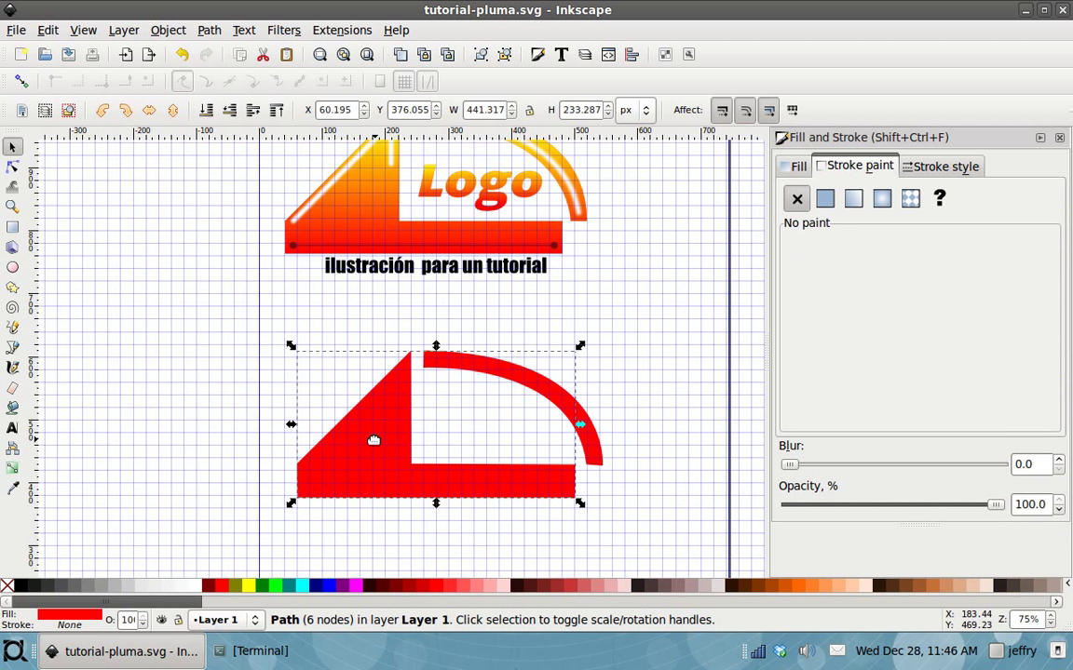
pyautogui.rightClick(373, 440)
pyautogui.click(480, 243)
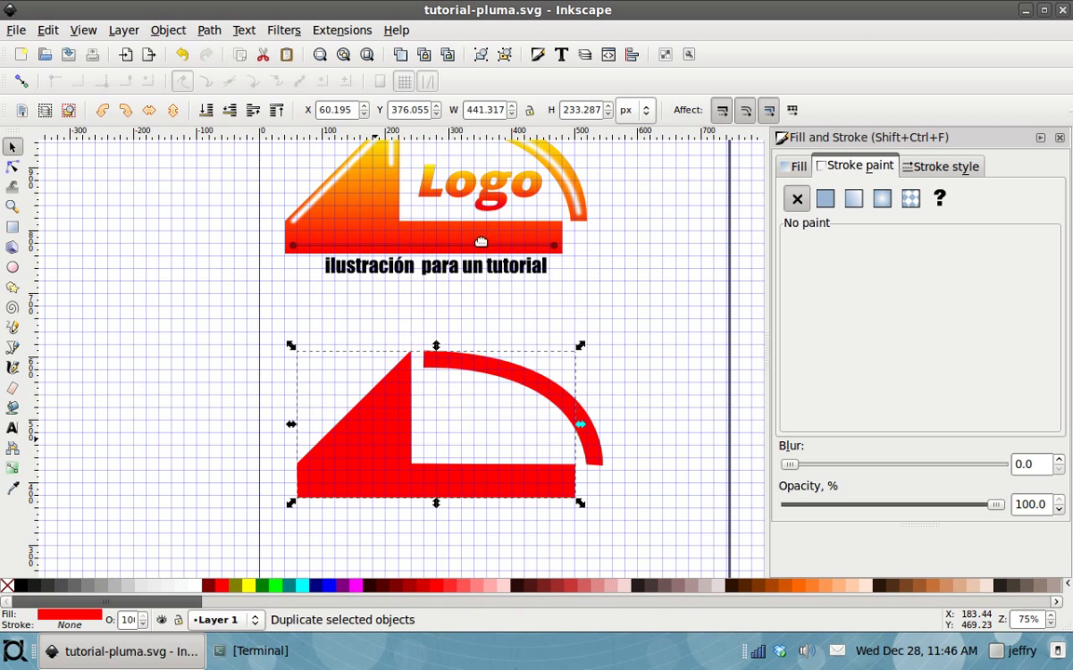
pyautogui.click(339, 343)
pyautogui.moveTo(305, 445); pyautogui.dragTo(182, 373)
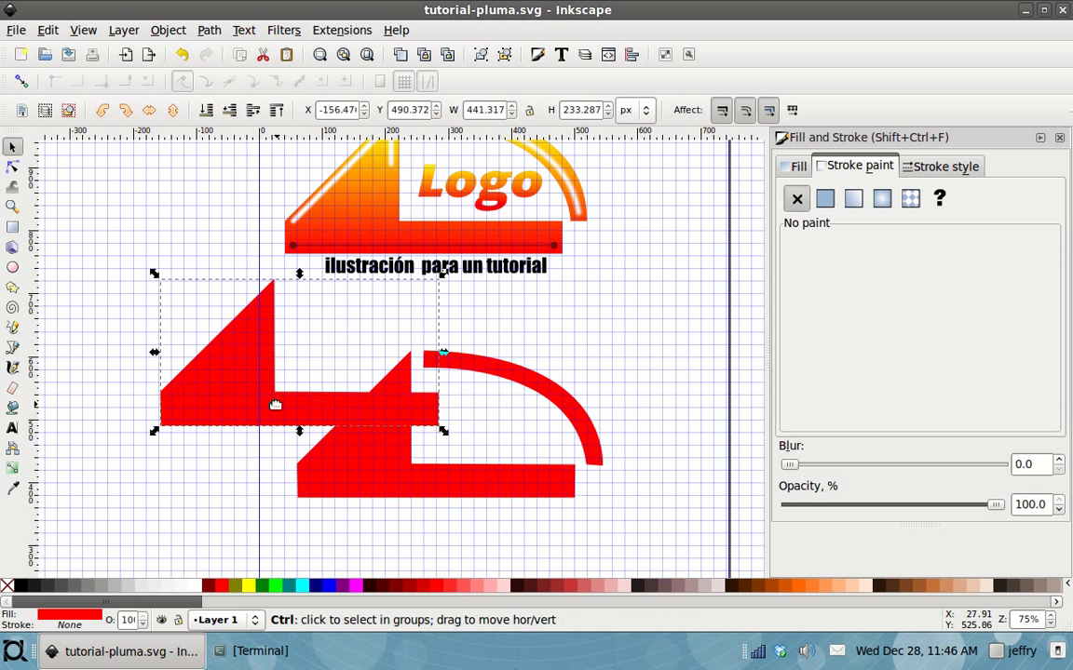
pyautogui.hotkey('ctrl', 'z')
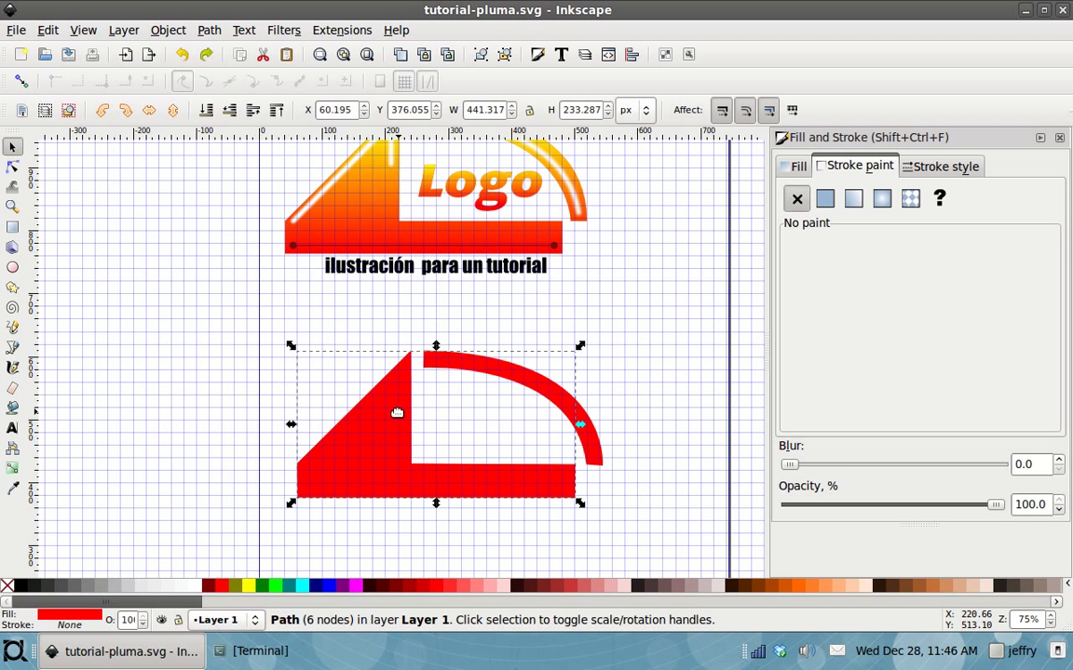
pyautogui.moveTo(425, 424); pyautogui.dragTo(368, 396)
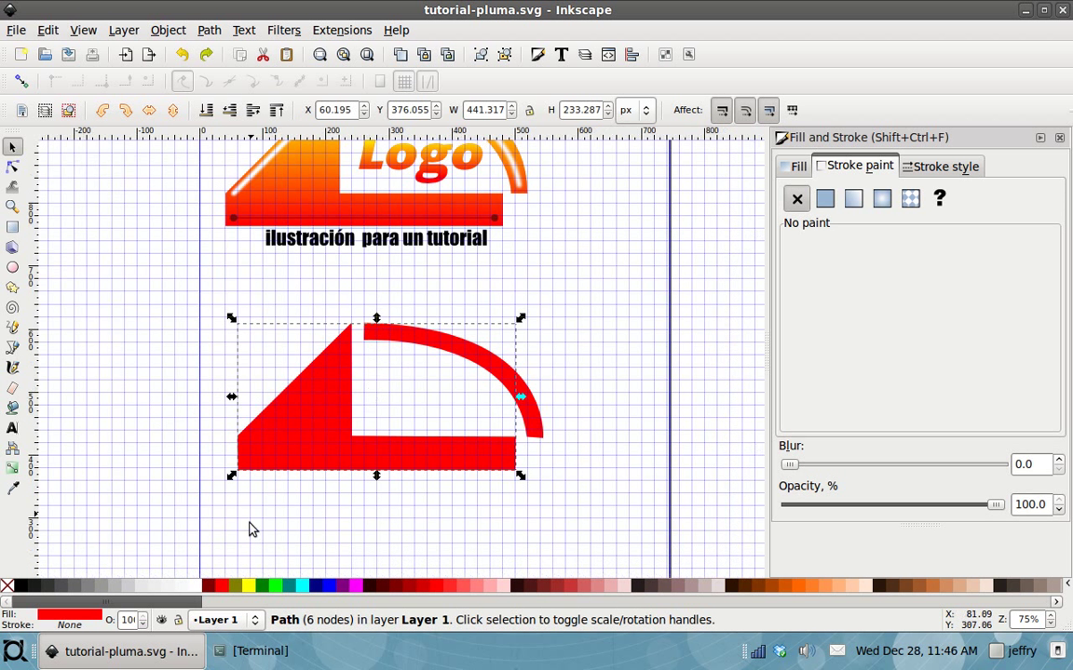
# Fill the duplicate with a yellow linear gradient running from its top tip down to its base.
pyautogui.click(249, 585)
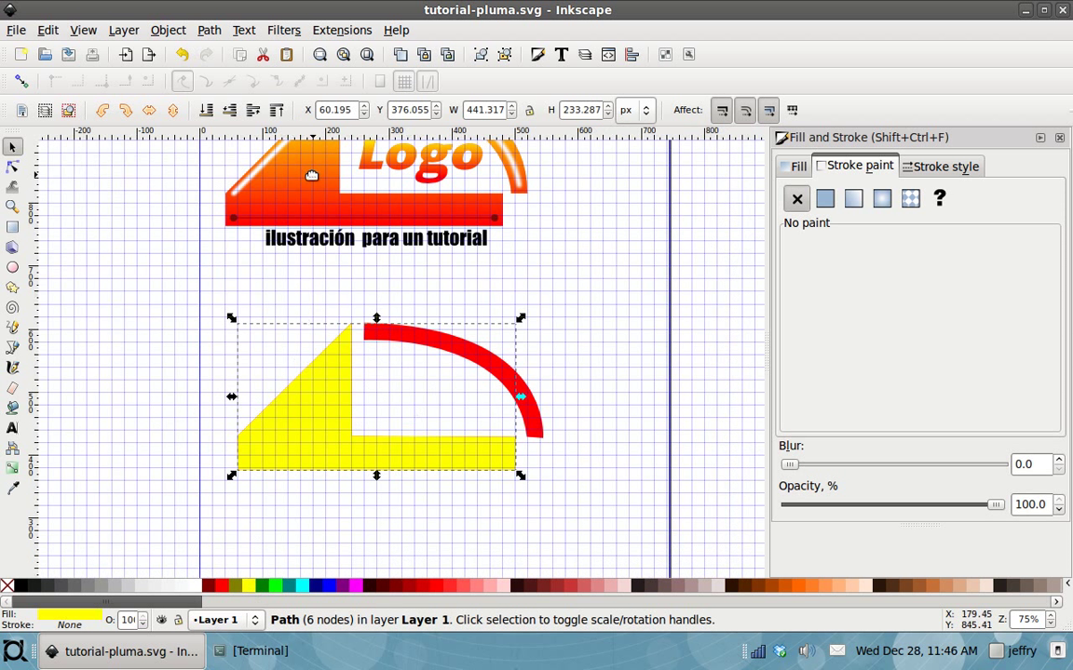
pyautogui.click(798, 167)
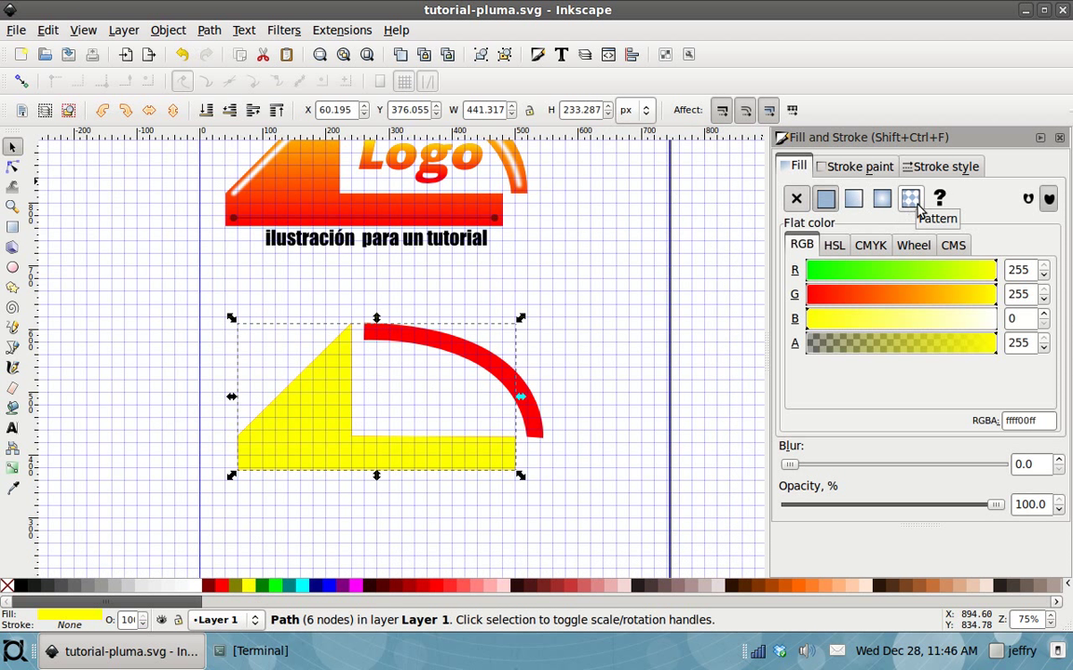
pyautogui.click(854, 199)
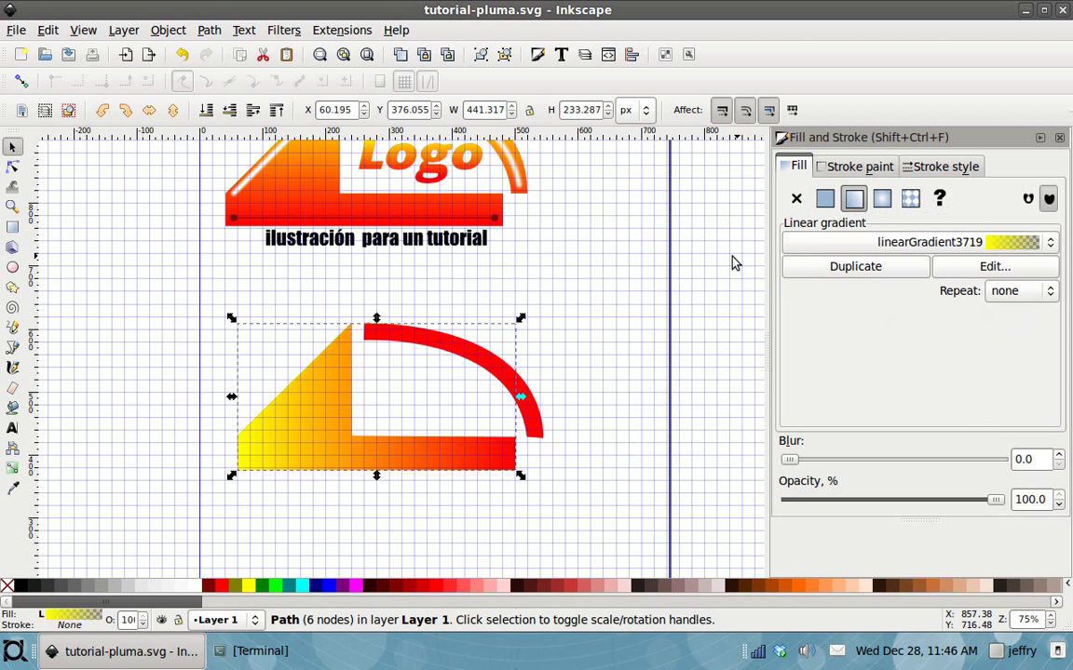
pyautogui.click(13, 469)
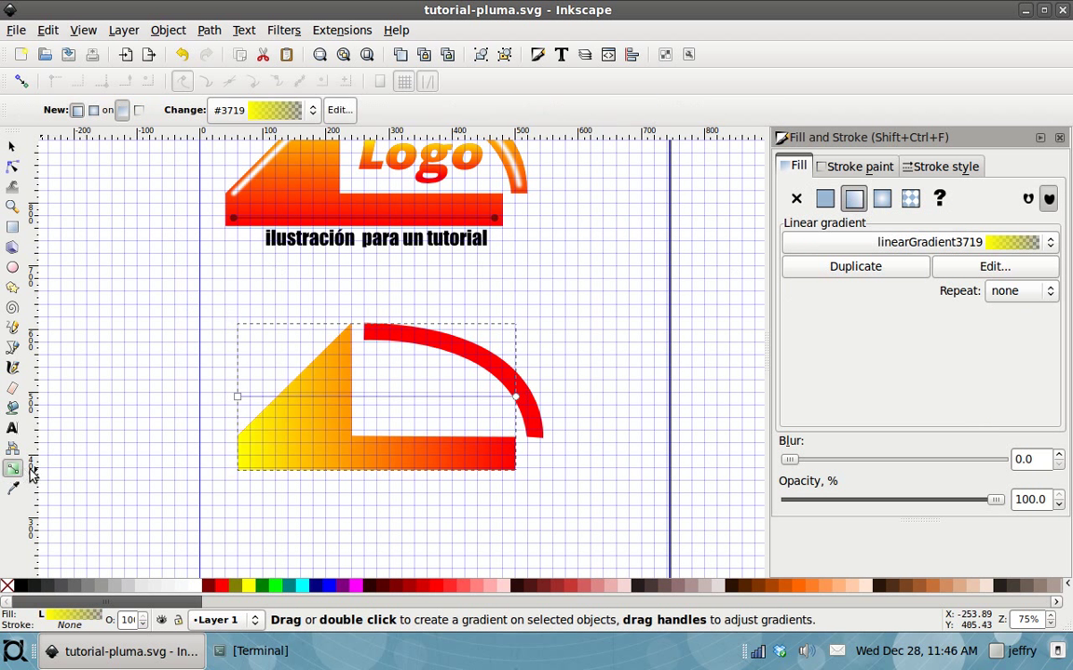
pyautogui.moveTo(238, 398); pyautogui.dragTo(240, 323)
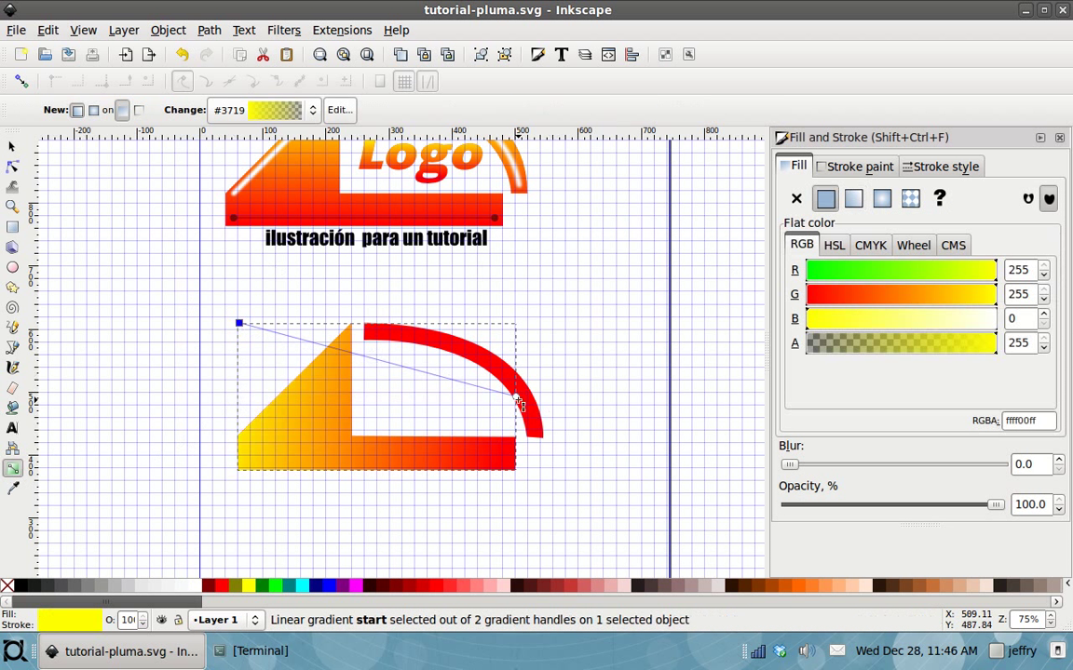
pyautogui.moveTo(383, 412); pyautogui.dragTo(237, 441)
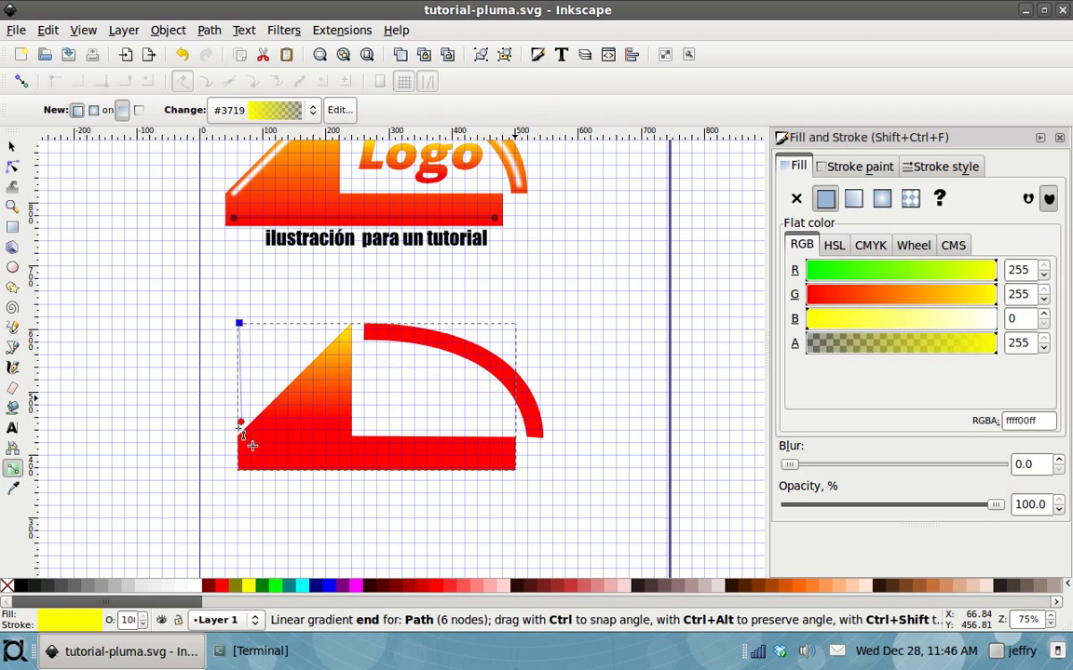
pyautogui.click(237, 439)
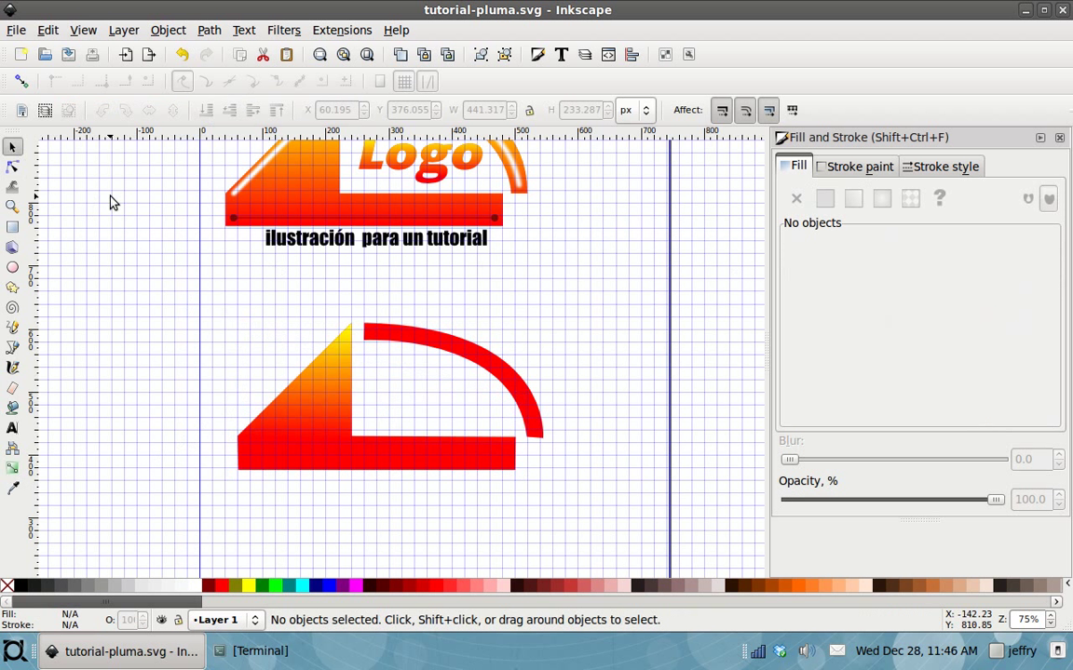
# Duplicate the red arc and give the copy a yellow linear gradient fill.
pyautogui.scroll(2, 136, 279)
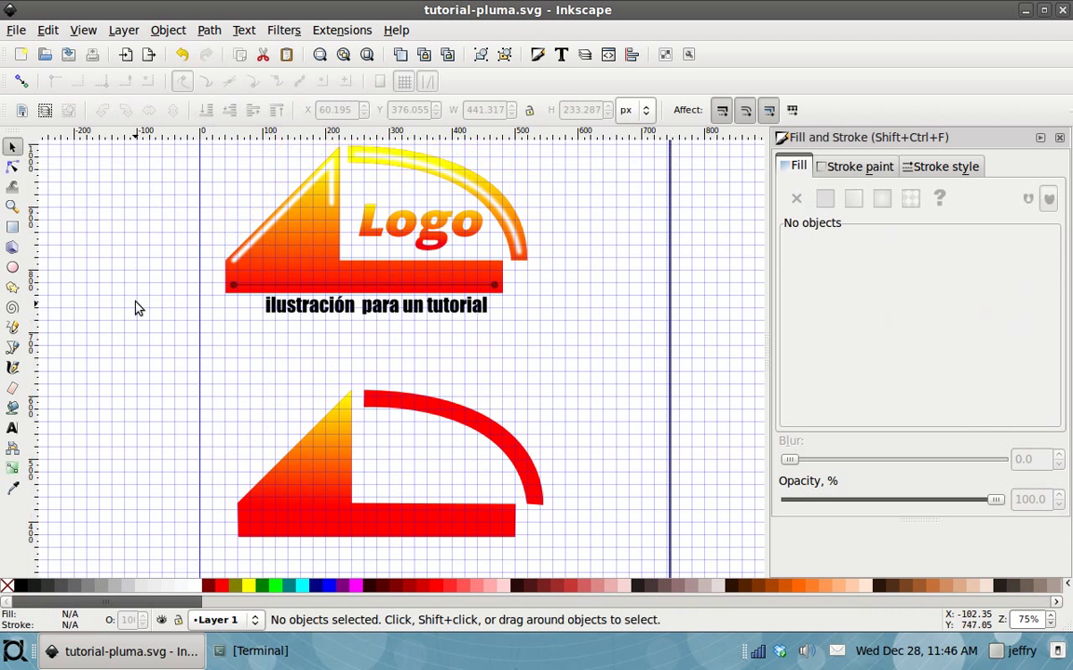
pyautogui.click(428, 406)
pyautogui.rightClick(383, 369)
pyautogui.click(512, 206)
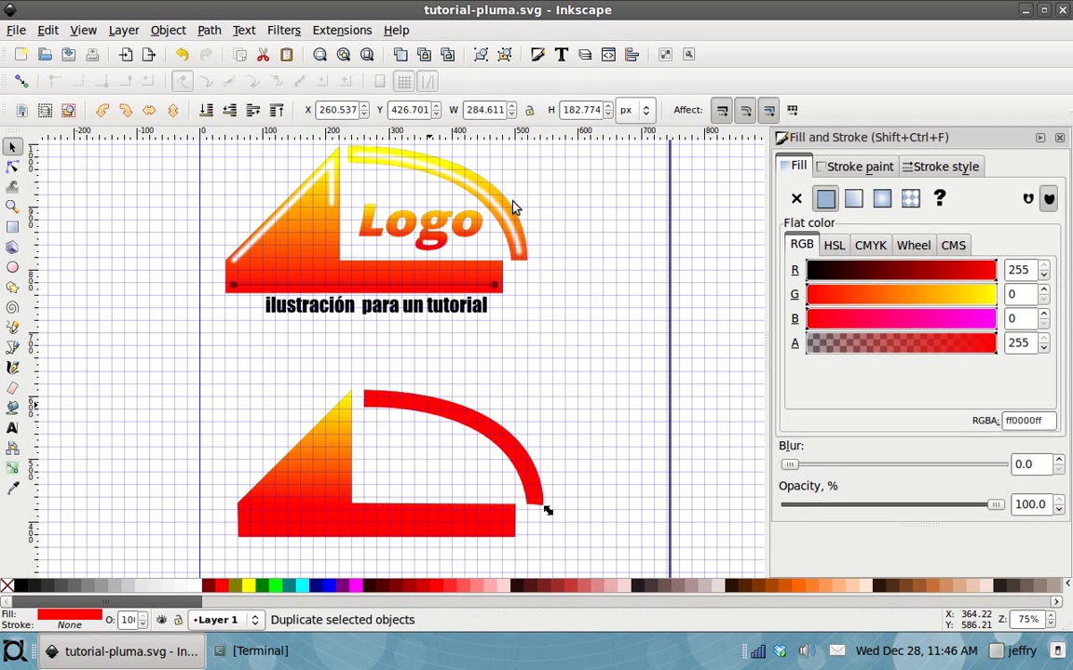
pyautogui.click(248, 584)
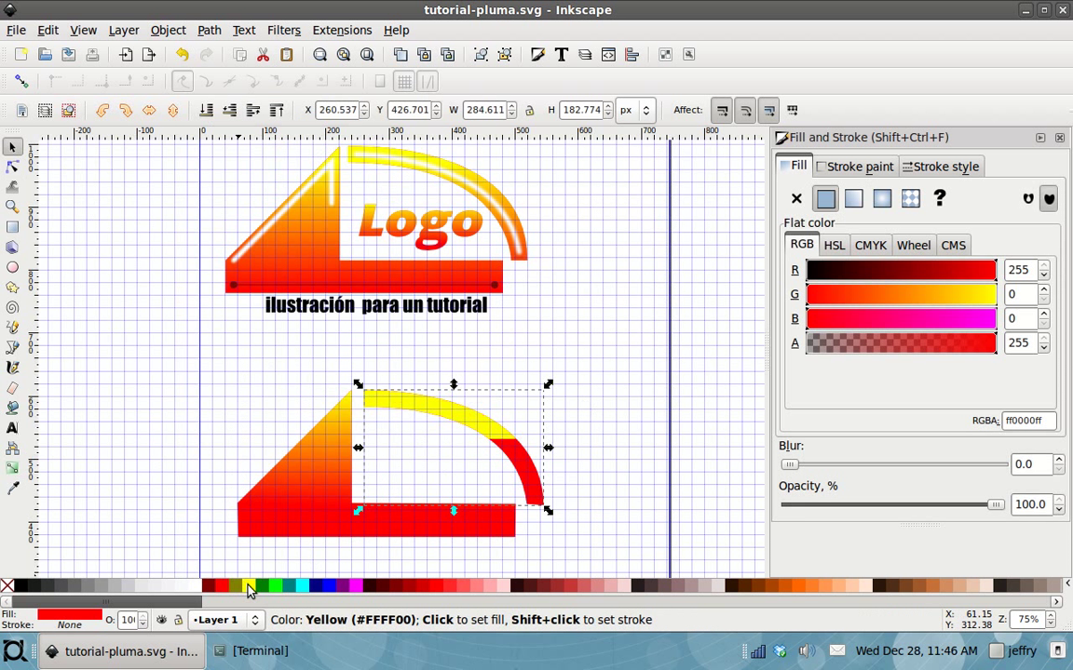
pyautogui.click(854, 198)
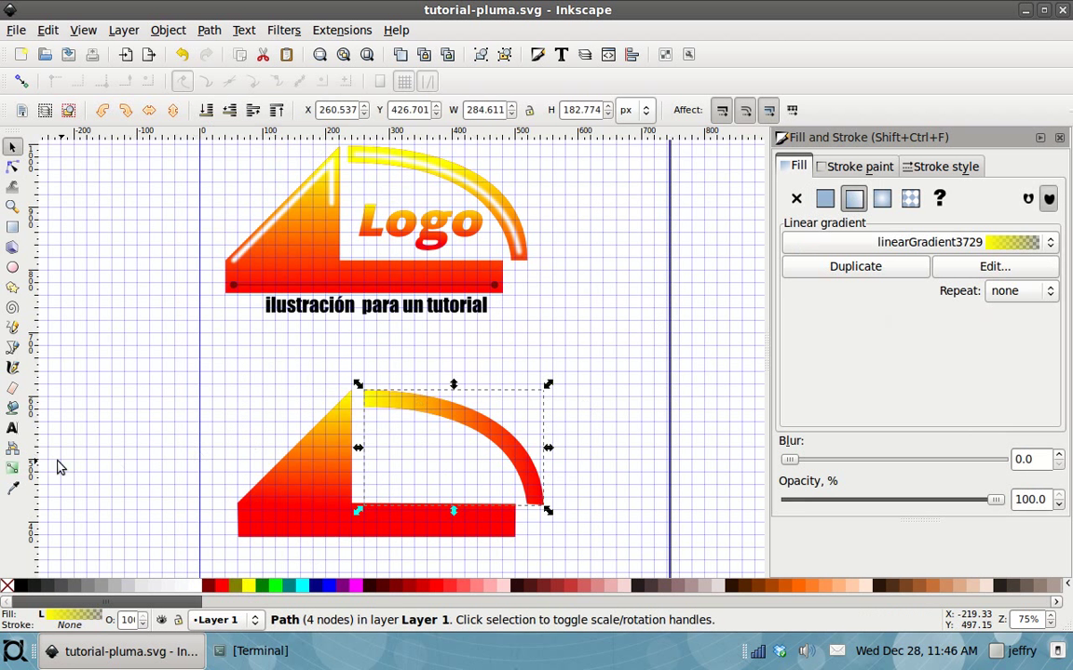
# Drag the arc's gradient start up to its left end and the end down near its base.
pyautogui.click(13, 469)
pyautogui.moveTo(364, 448); pyautogui.dragTo(367, 389)
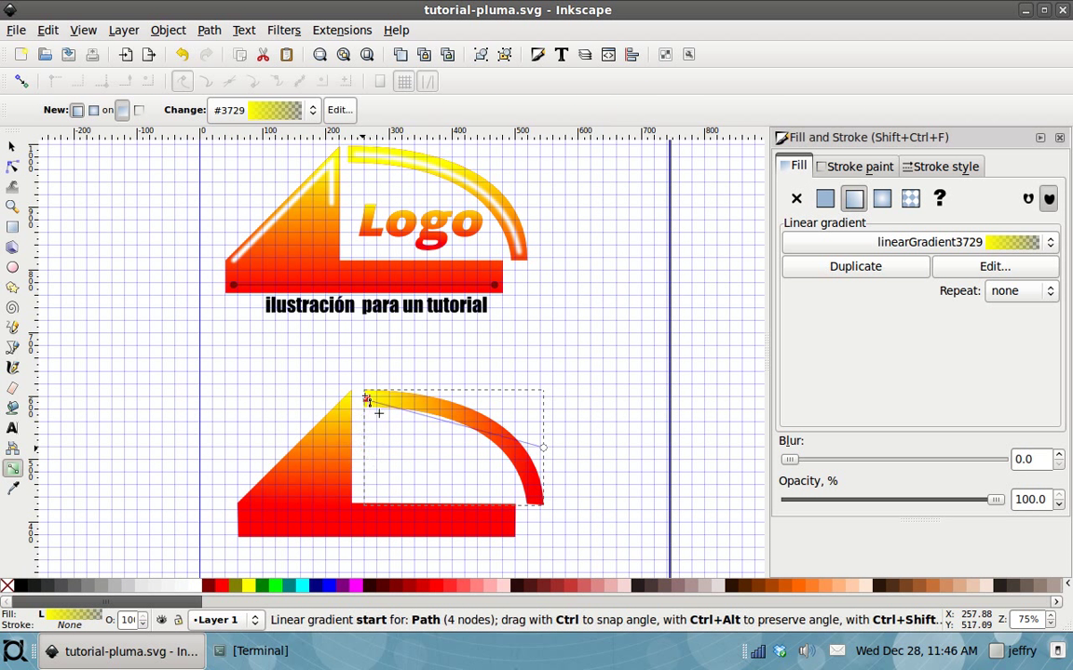
pyautogui.click(368, 390)
pyautogui.moveTo(549, 455)
pyautogui.mouseDown()
pyautogui.moveTo(363, 503)
pyautogui.moveTo(381, 503)
pyautogui.mouseUp()
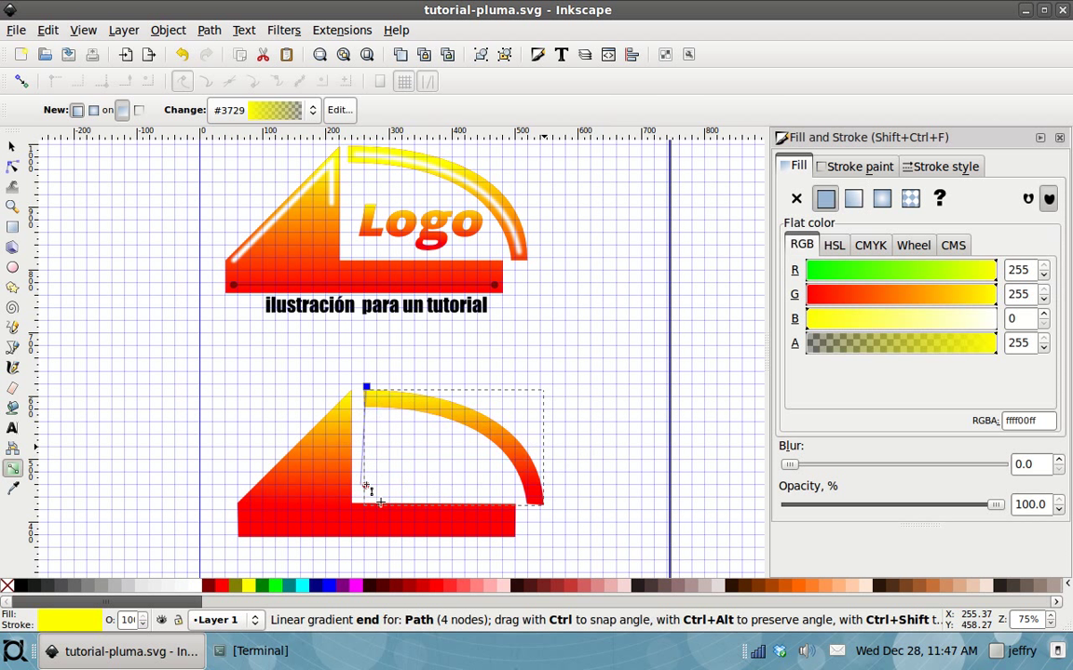
pyautogui.press('s')
pyautogui.click(164, 379)
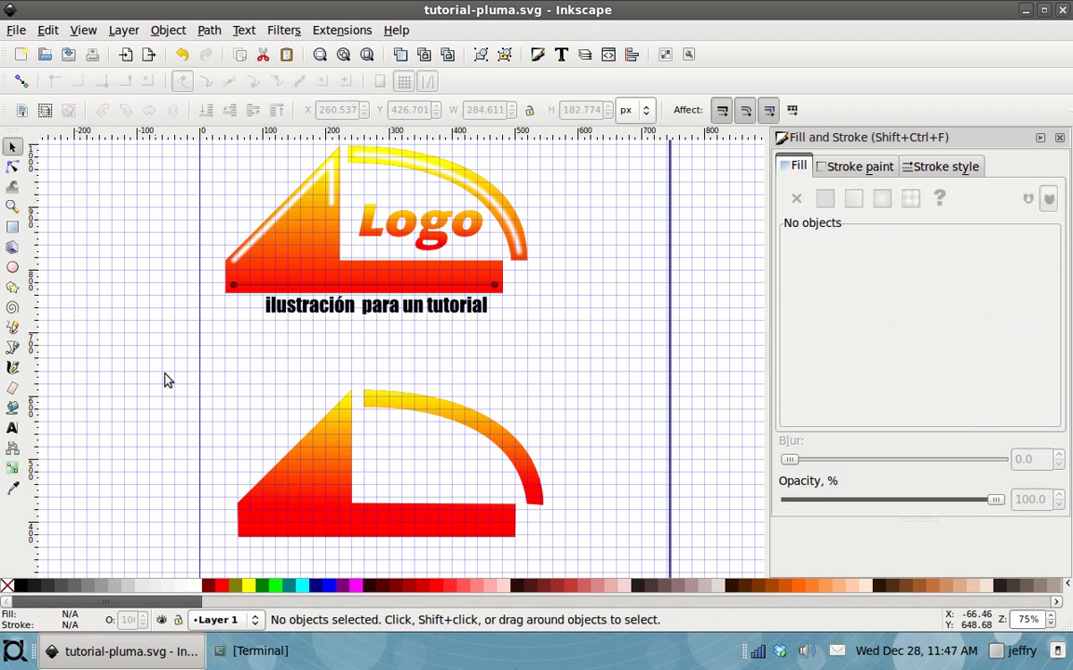
# Compare with the L piece's gradient, then lower the arc's gradient end slightly and deselect.
pyautogui.click(307, 505)
pyautogui.click(12, 468)
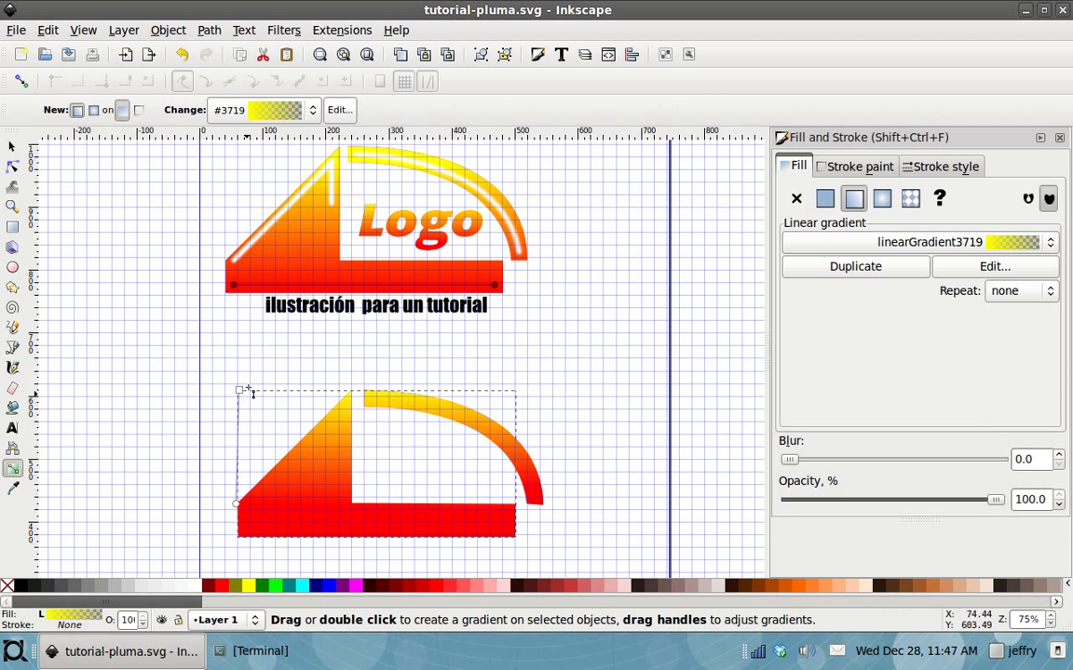
pyautogui.click(12, 146)
pyautogui.press('Tab')
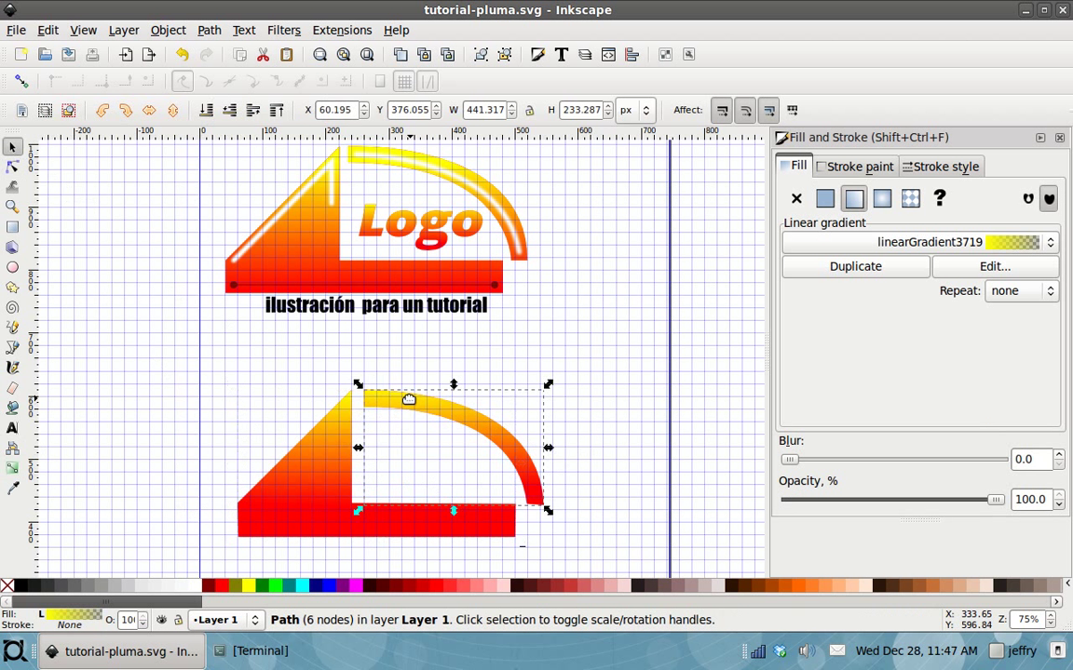
pyautogui.click(12, 467)
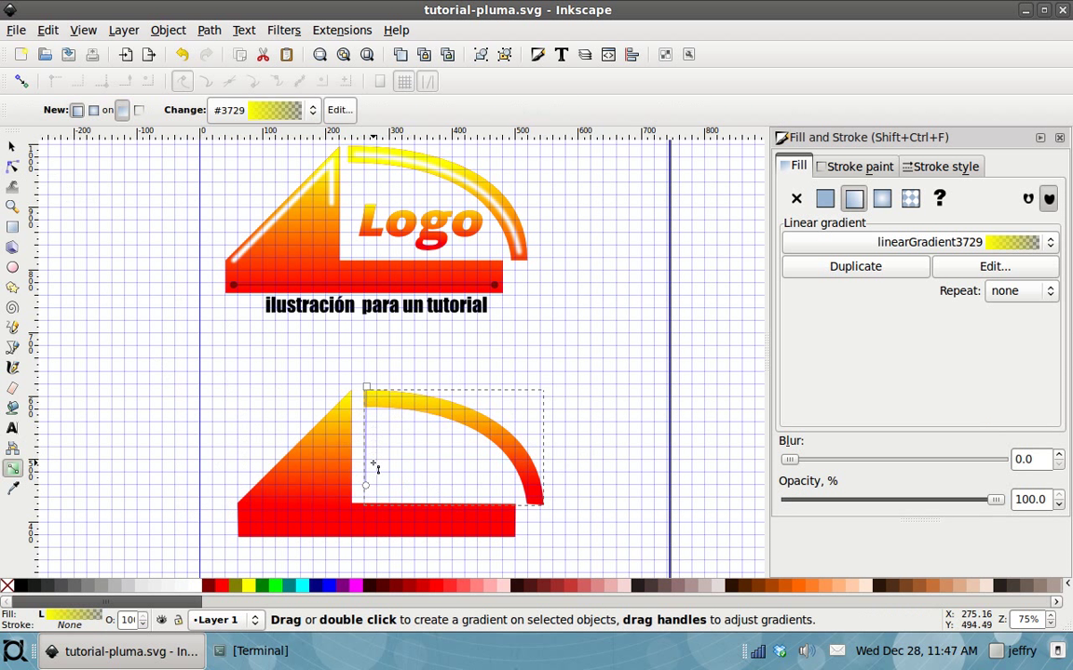
pyautogui.moveTo(366, 488); pyautogui.dragTo(369, 504)
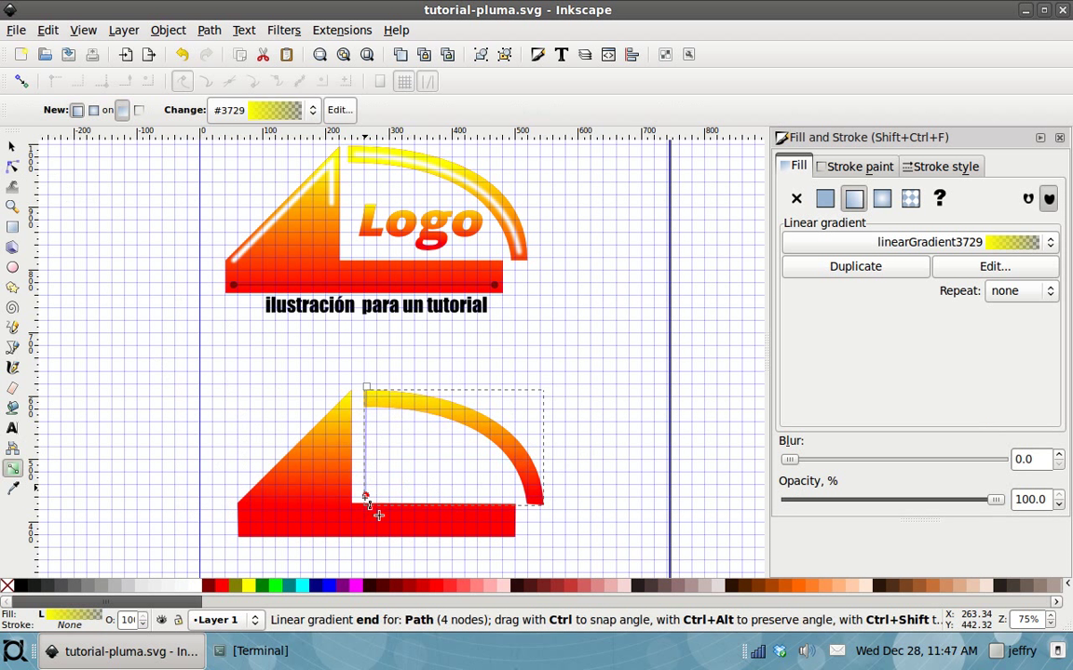
pyautogui.click(368, 503)
pyautogui.click(12, 146)
pyautogui.click(91, 192)
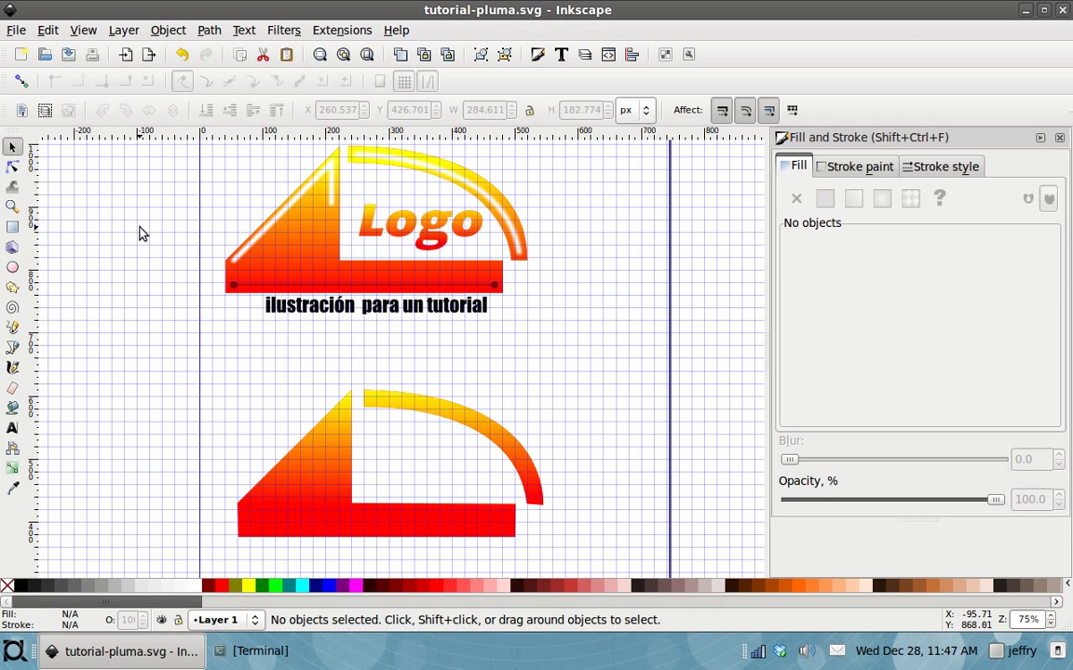
# Drag a Zoom-tool rectangle around the lower retraced gradient drawing to enlarge it.
pyautogui.scroll(-1, 411, 305)
pyautogui.scroll(-1, 433, 264)
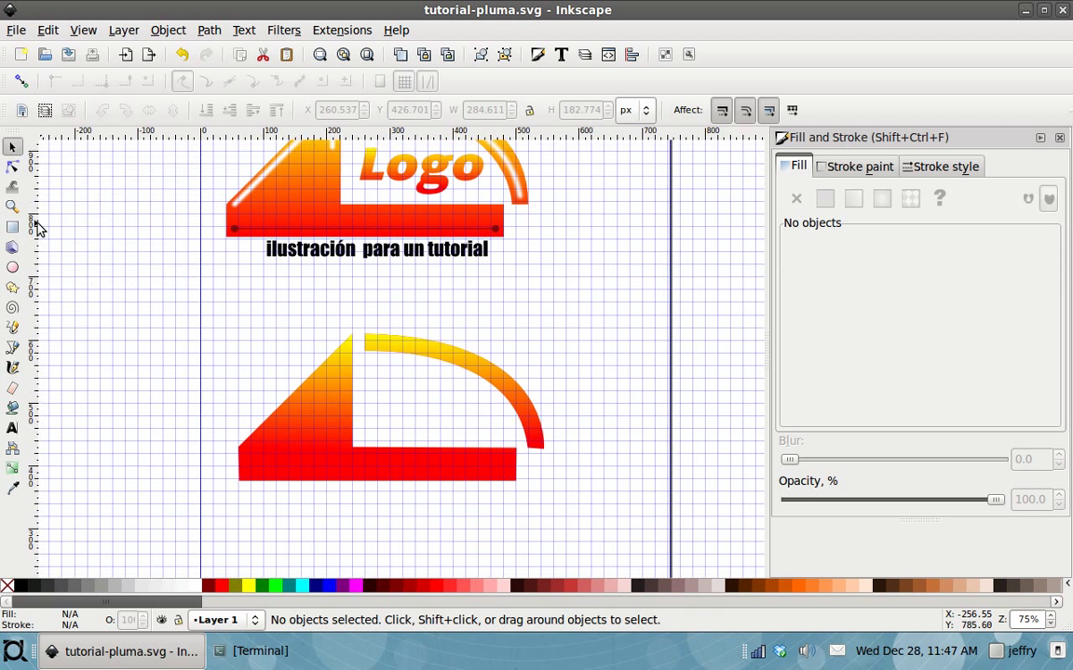
pyautogui.click(12, 207)
pyautogui.moveTo(213, 298); pyautogui.dragTo(630, 539)
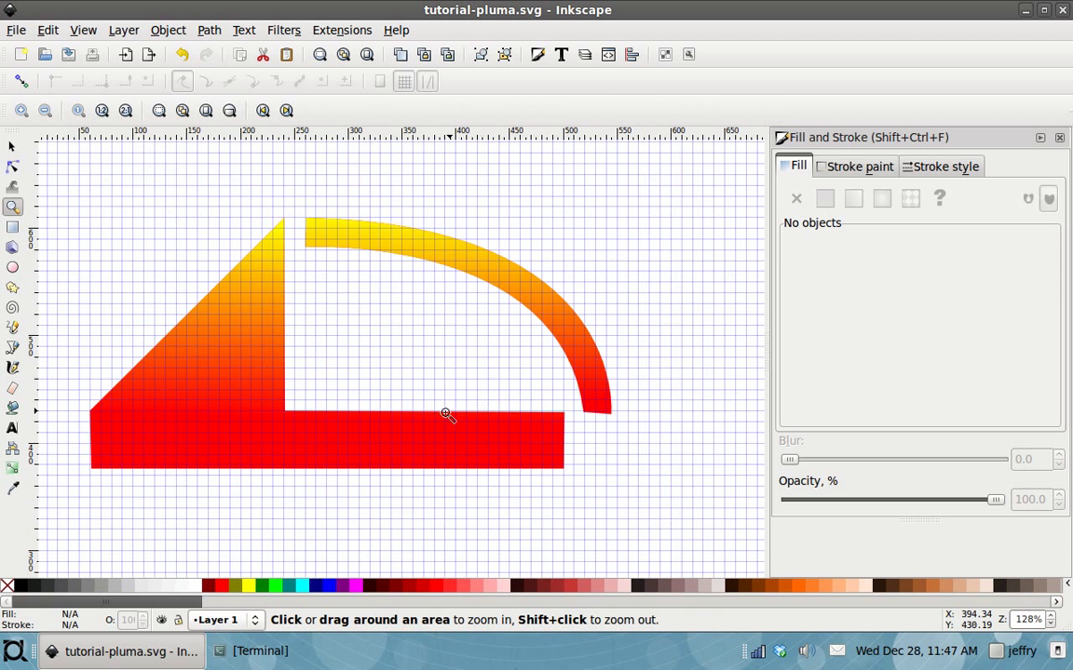
pyautogui.click(13, 147)
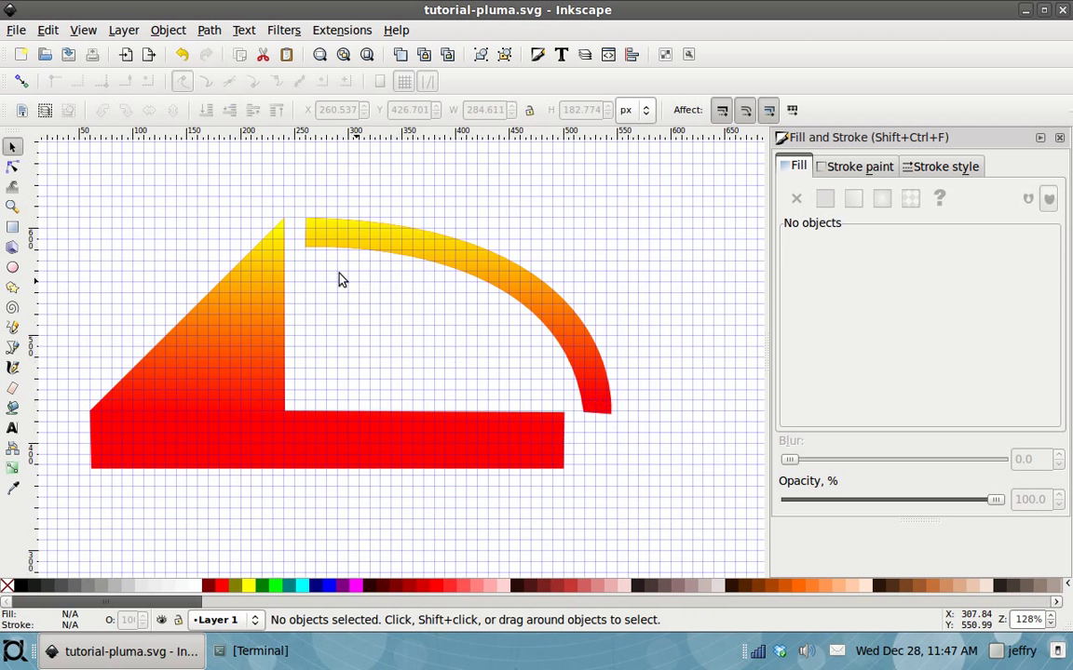
pyautogui.click(13, 166)
# Nudge the arc's lower-right node slightly with the Node tool, then deselect.
pyautogui.click(313, 240)
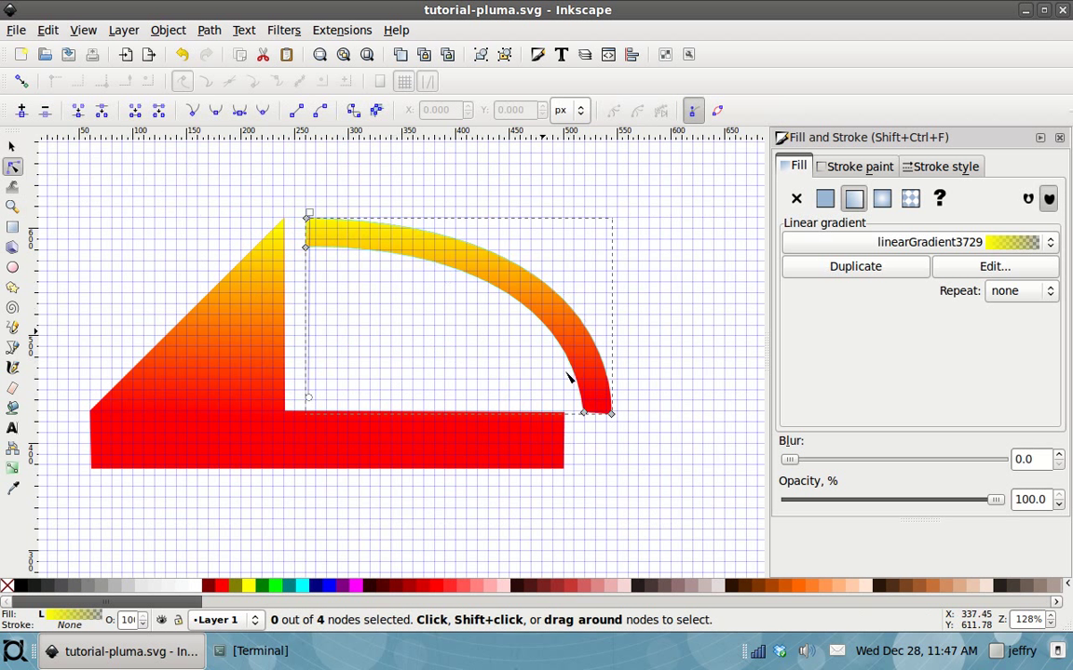
pyautogui.click(612, 412)
pyautogui.moveTo(613, 411); pyautogui.dragTo(608, 409)
pyautogui.click(710, 429)
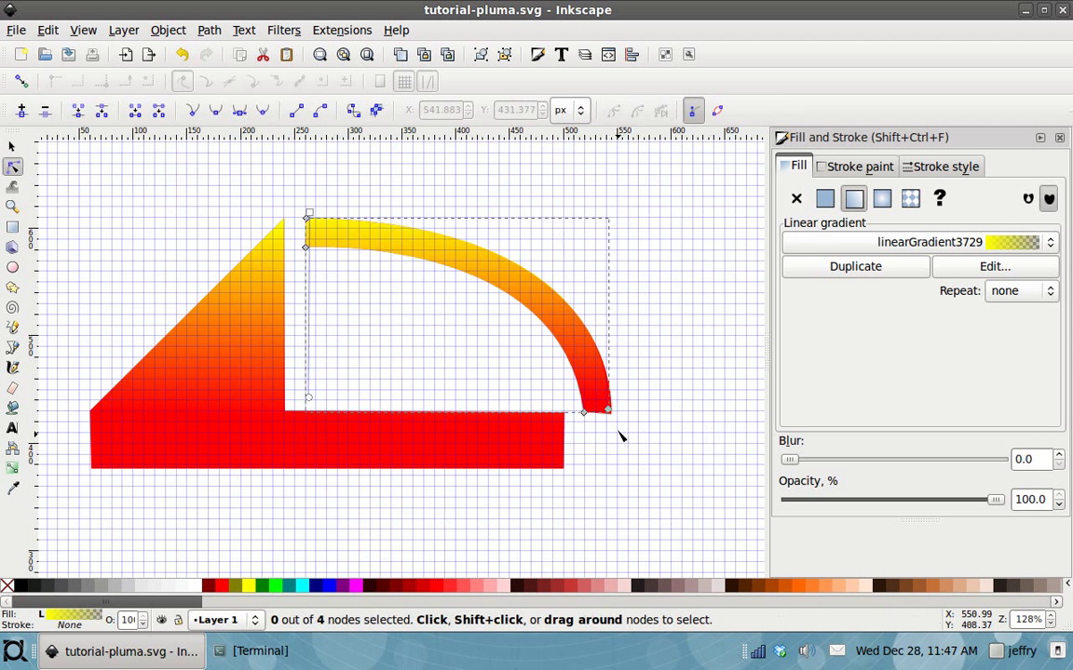
pyautogui.click(614, 417)
pyautogui.hotkey('ctrl', 'z')
pyautogui.click(430, 337)
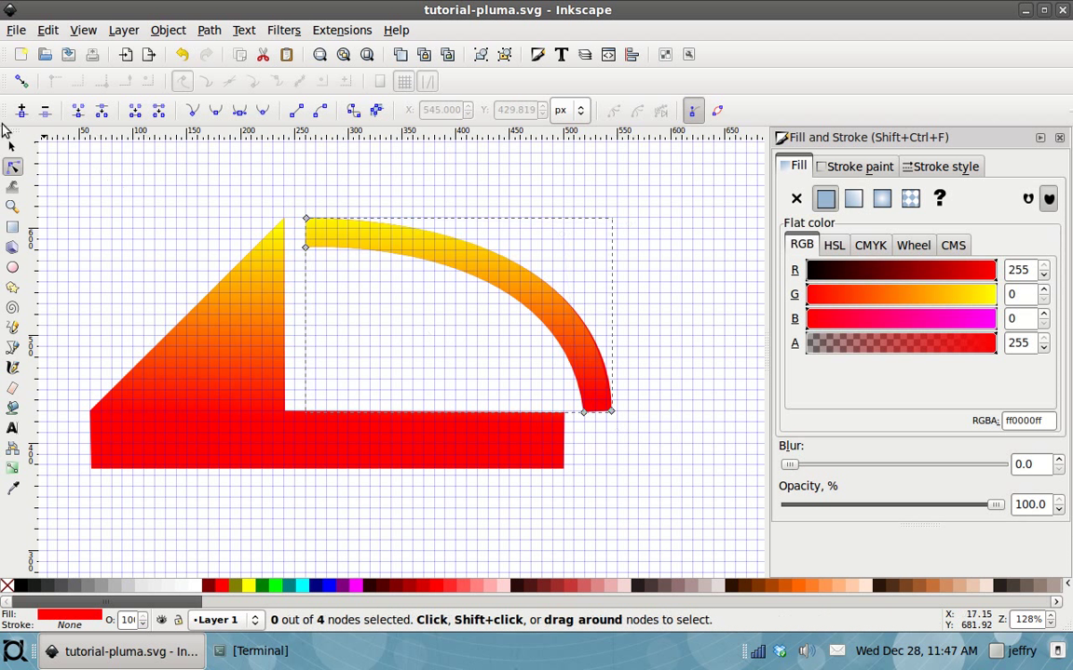
pyautogui.click(12, 146)
pyautogui.click(156, 237)
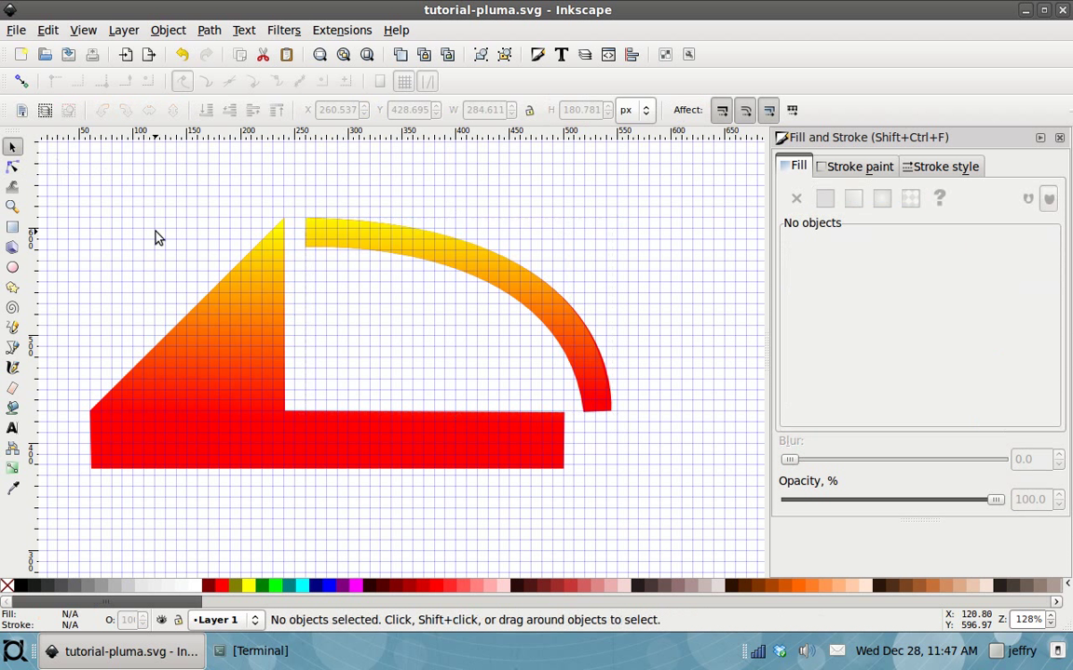
# Zoom out to see both logo drawings, then drag-zoom onto the lower drawing.
pyautogui.scroll(1, 127, 239)
pyautogui.scroll(1, 127, 238)
pyautogui.scroll(-1, 127, 238)
pyautogui.scroll(-1, 127, 238)
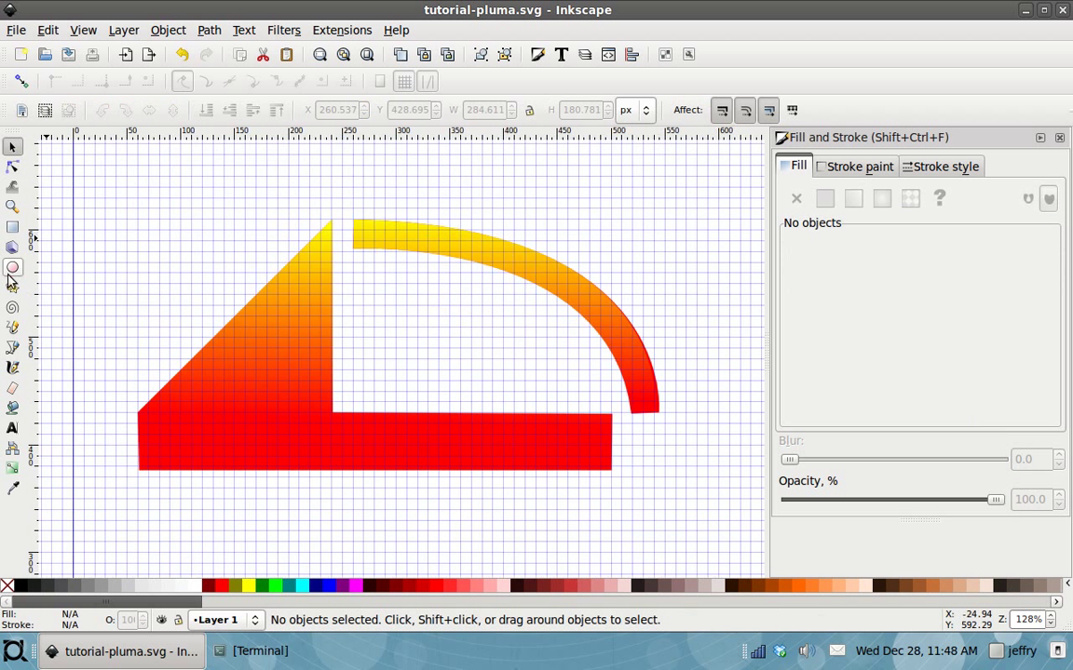
pyautogui.click(12, 206)
pyautogui.click(44, 111)
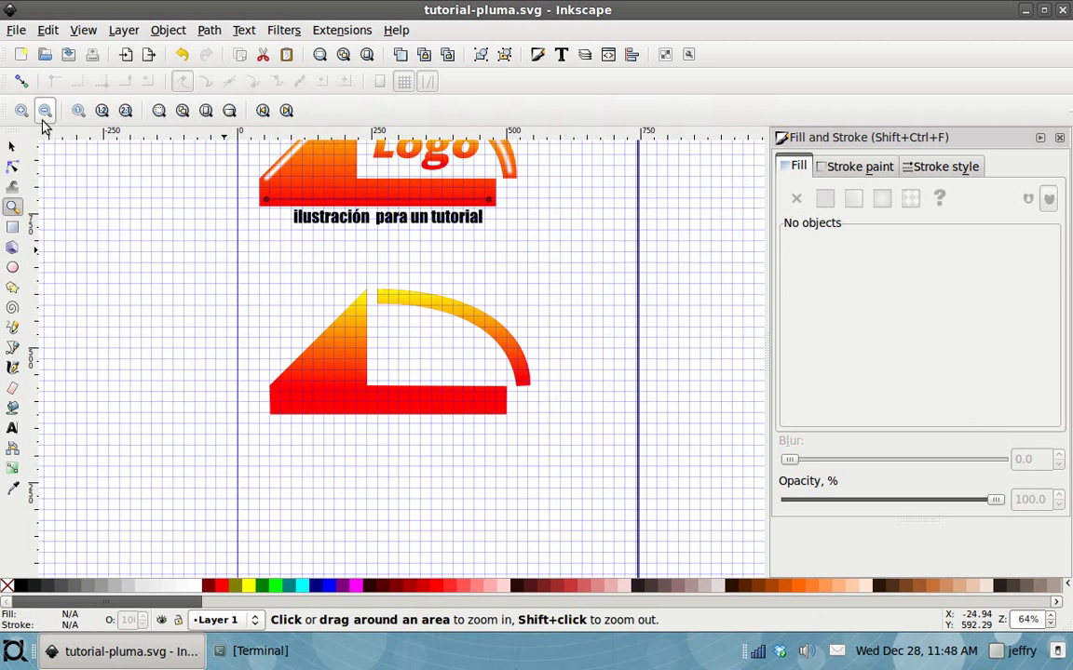
pyautogui.scroll(2, 130, 270)
pyautogui.scroll(-1, 154, 346)
pyautogui.scroll(1, 140, 363)
pyautogui.hscroll(1, 140, 363)
pyautogui.moveTo(203, 318)
pyautogui.mouseDown()
pyautogui.moveTo(458, 477)
pyautogui.moveTo(550, 506)
pyautogui.mouseUp()
# Draw a two-segment Bezier path up the triangle's slanted edge and partway down its vertical edge.
pyautogui.click(13, 347)
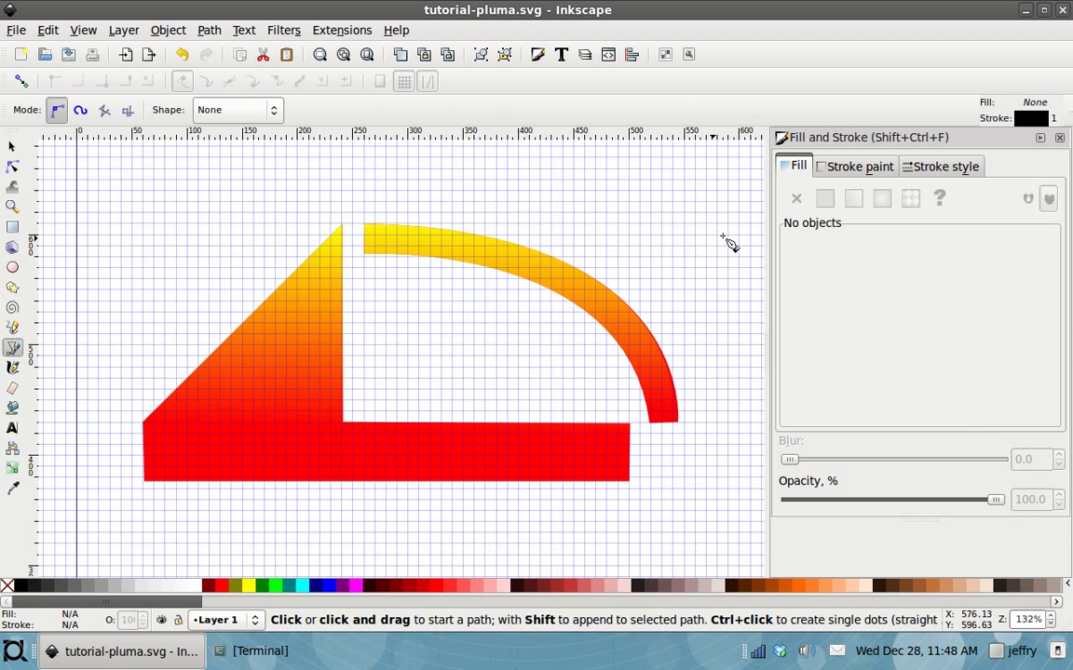
pyautogui.click(843, 168)
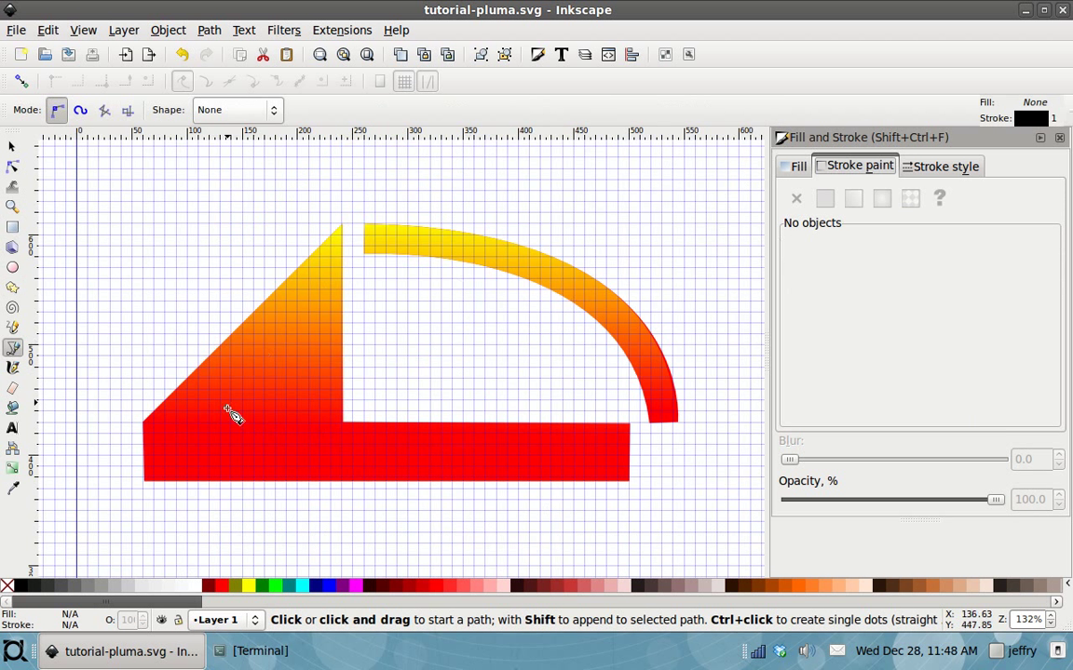
pyautogui.click(154, 425)
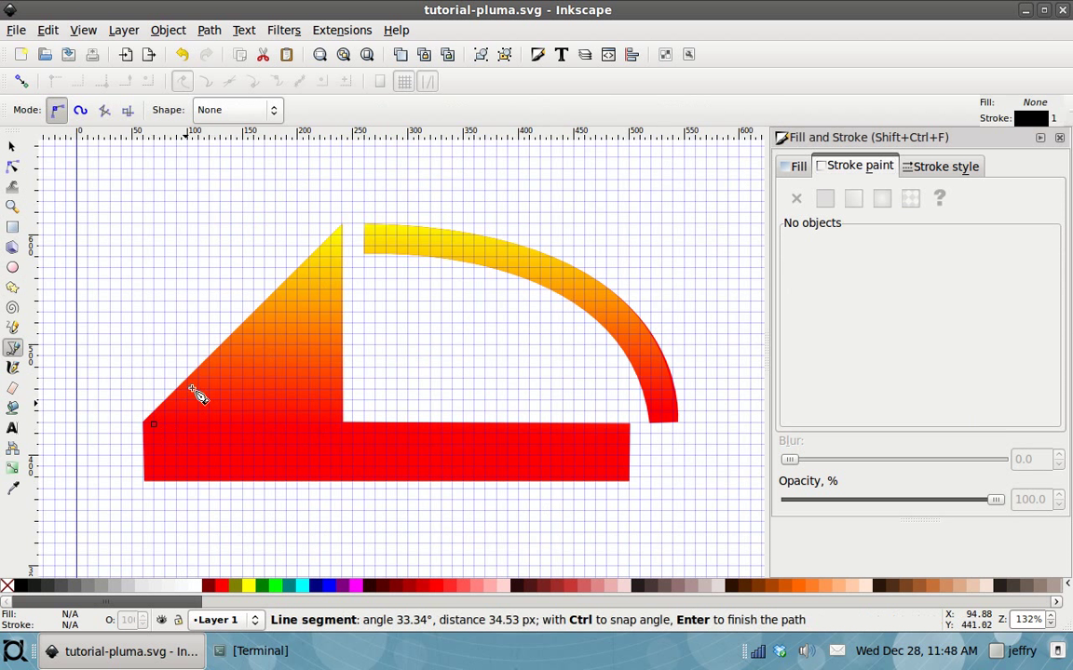
pyautogui.click(333, 250)
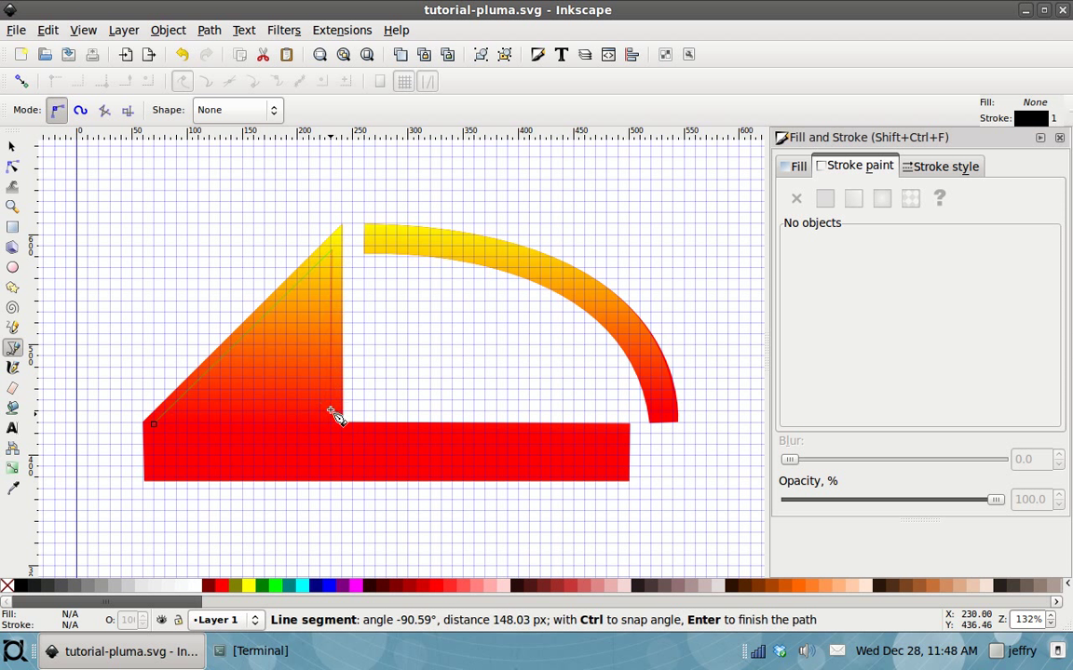
pyautogui.doubleClick(332, 337)
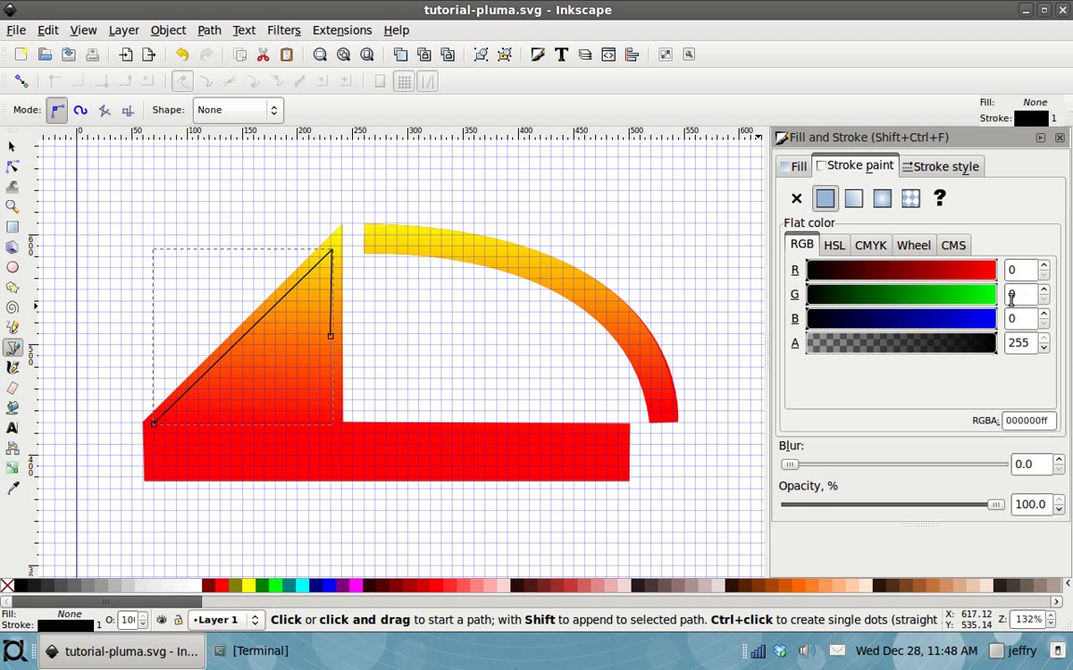
# Give the path a white stroke (RGB 255,255,255) 6 px wide.
pyautogui.click(989, 270)
pyautogui.click(989, 294)
pyautogui.click(989, 318)
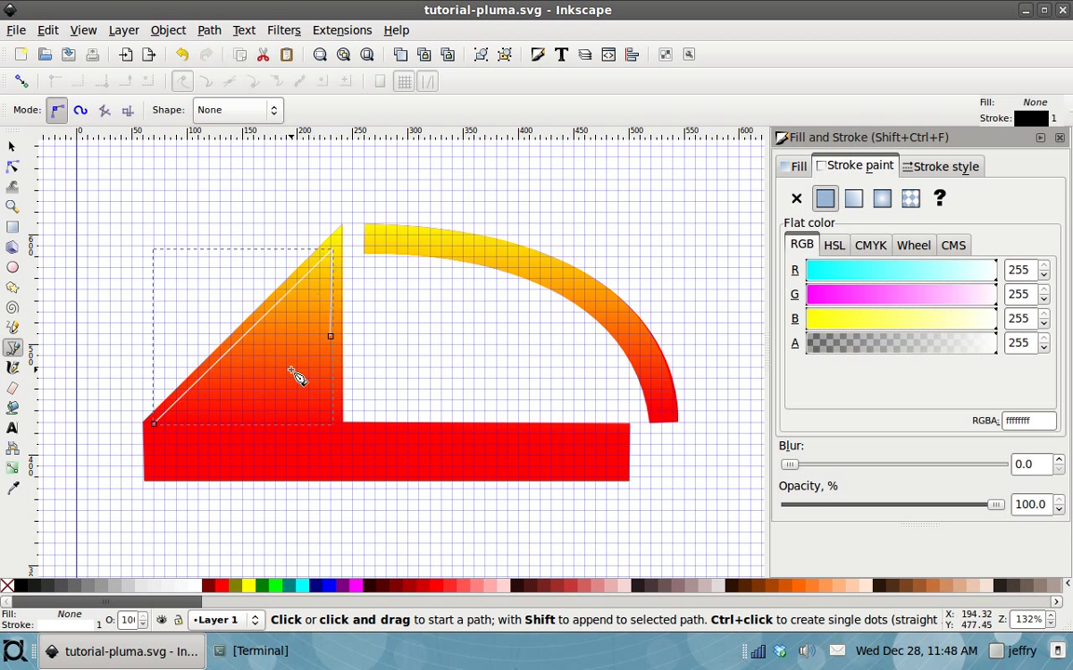
pyautogui.click(919, 168)
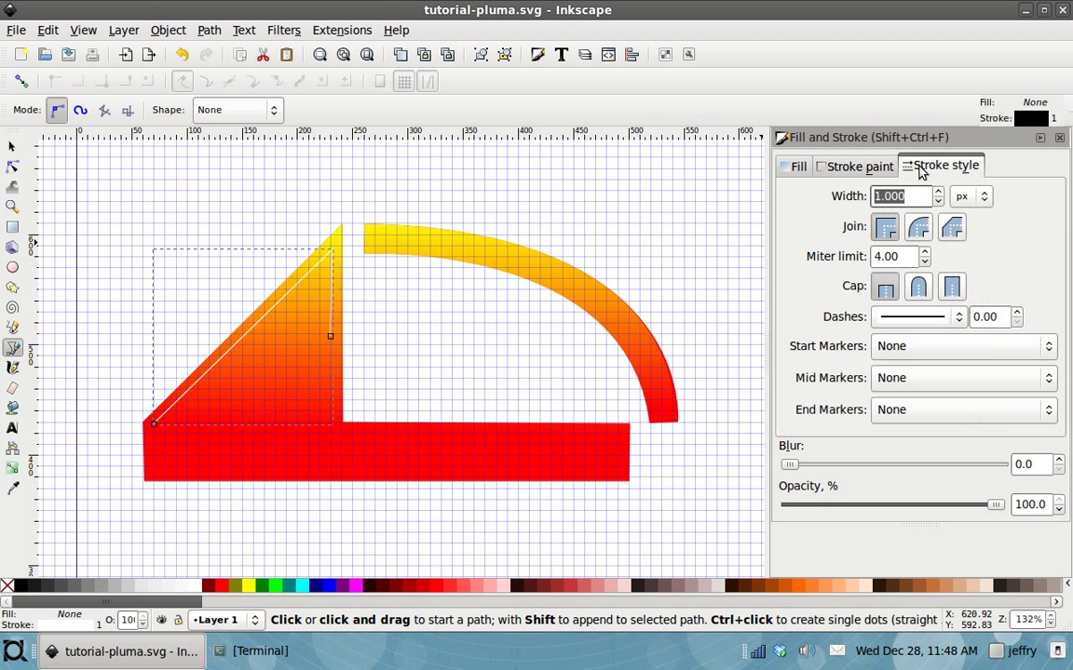
pyautogui.write('6')
pyautogui.press('Return')
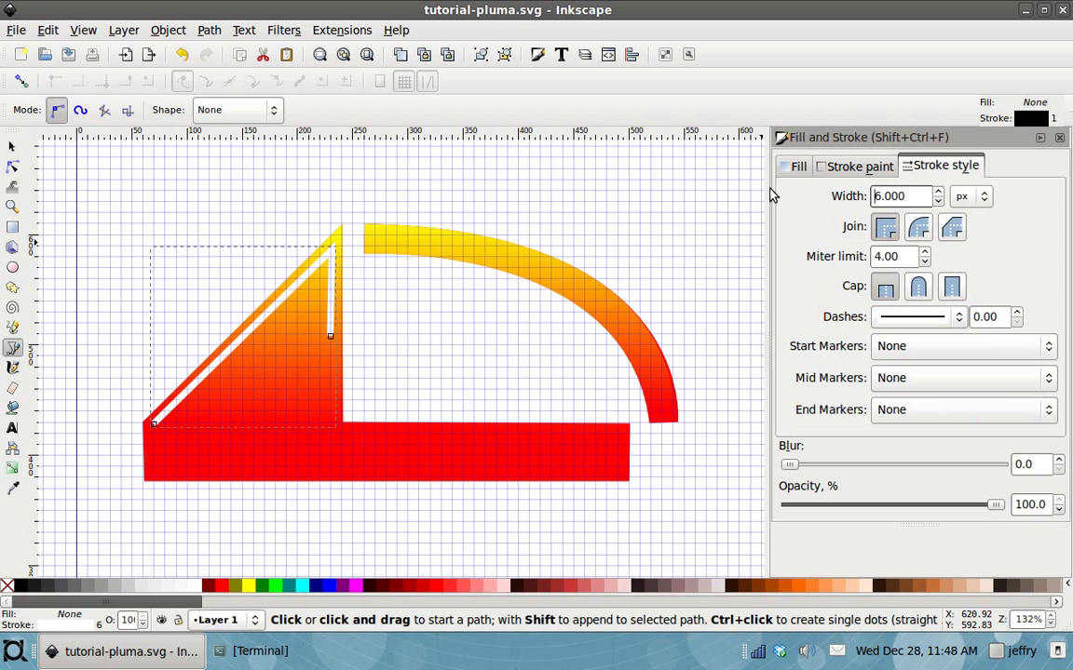
# Zoom in on the highlight line's end and set its stroke cap to Round.
pyautogui.click(12, 207)
pyautogui.moveTo(281, 300); pyautogui.dragTo(376, 356)
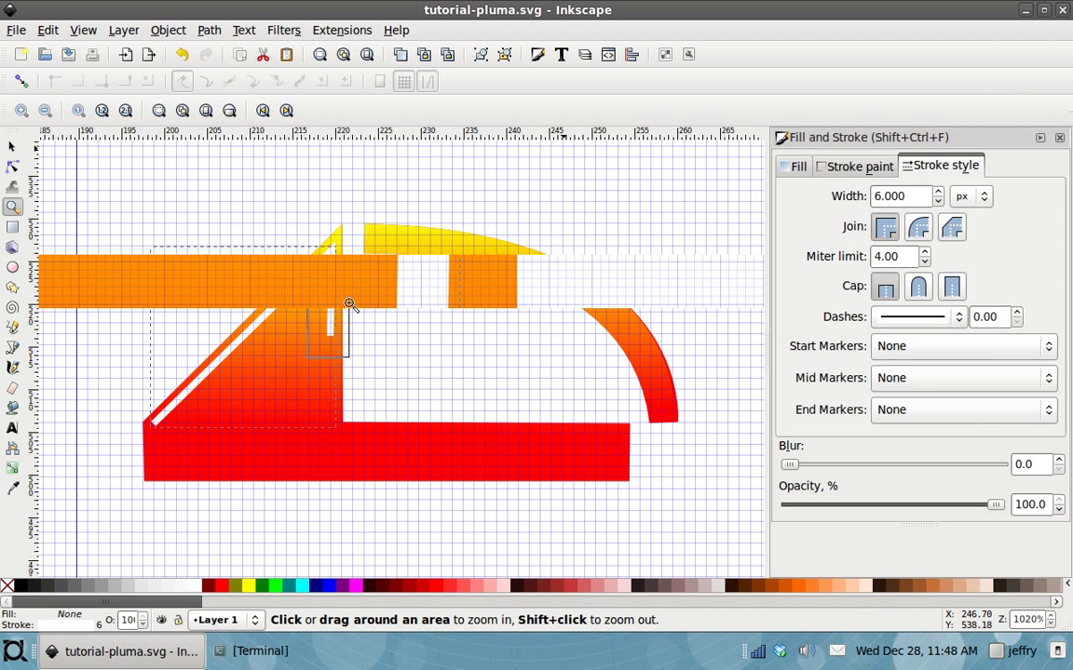
pyautogui.click(12, 146)
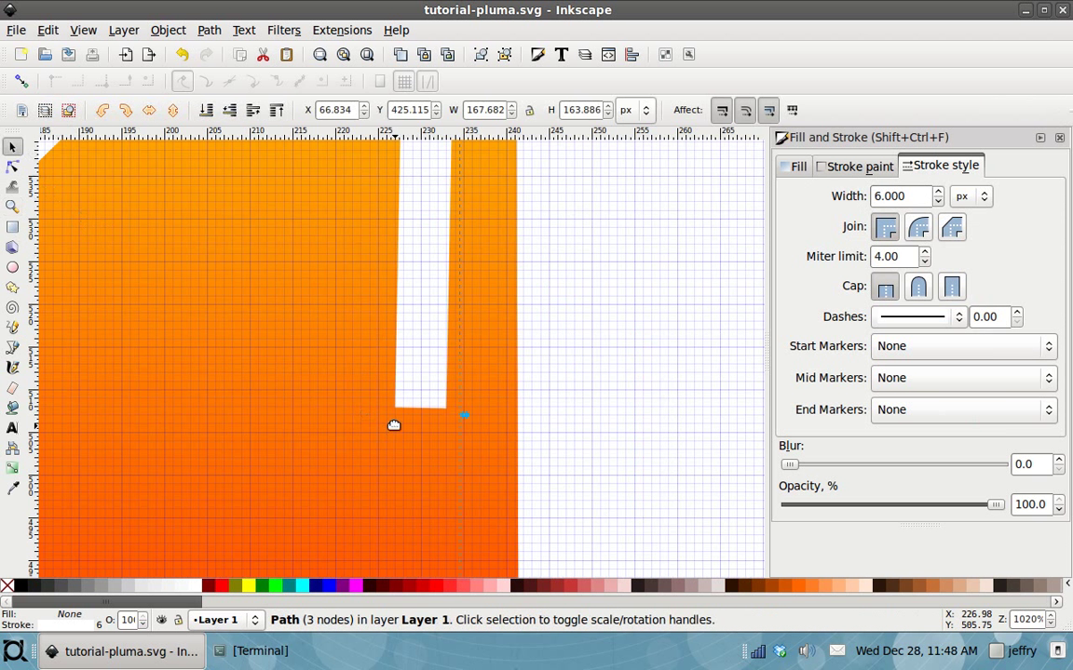
pyautogui.click(12, 207)
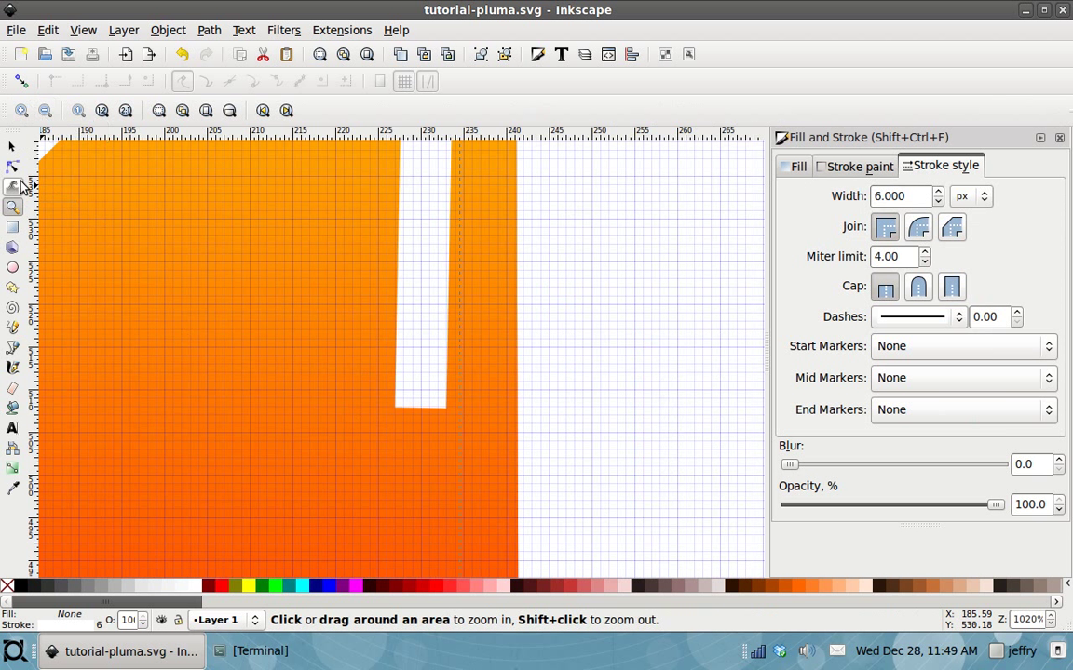
pyautogui.click(12, 146)
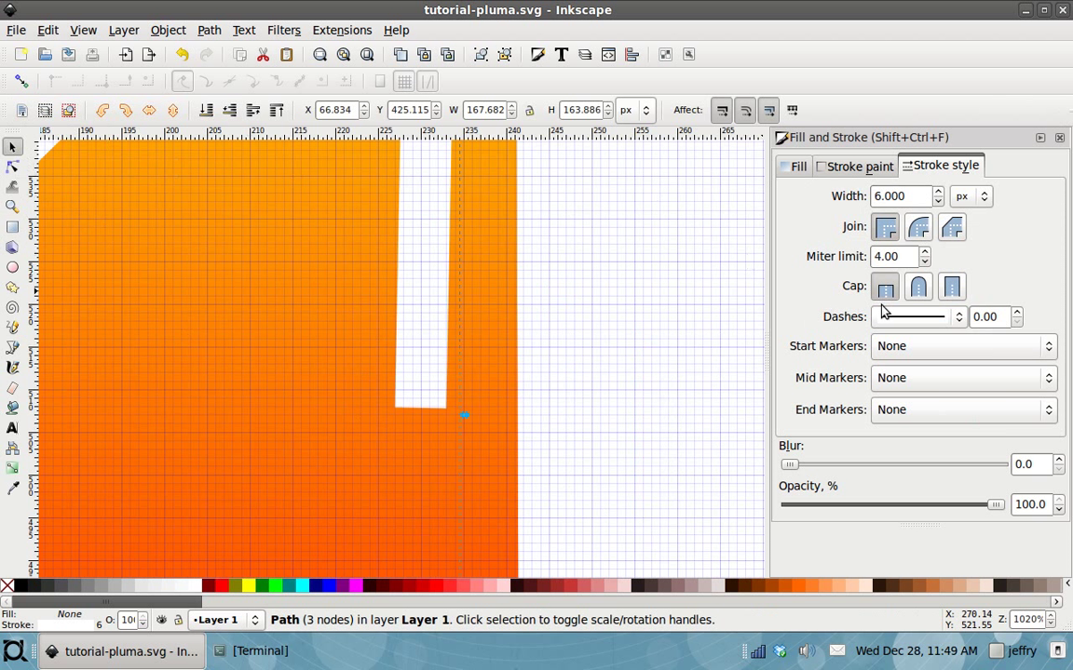
pyautogui.click(920, 292)
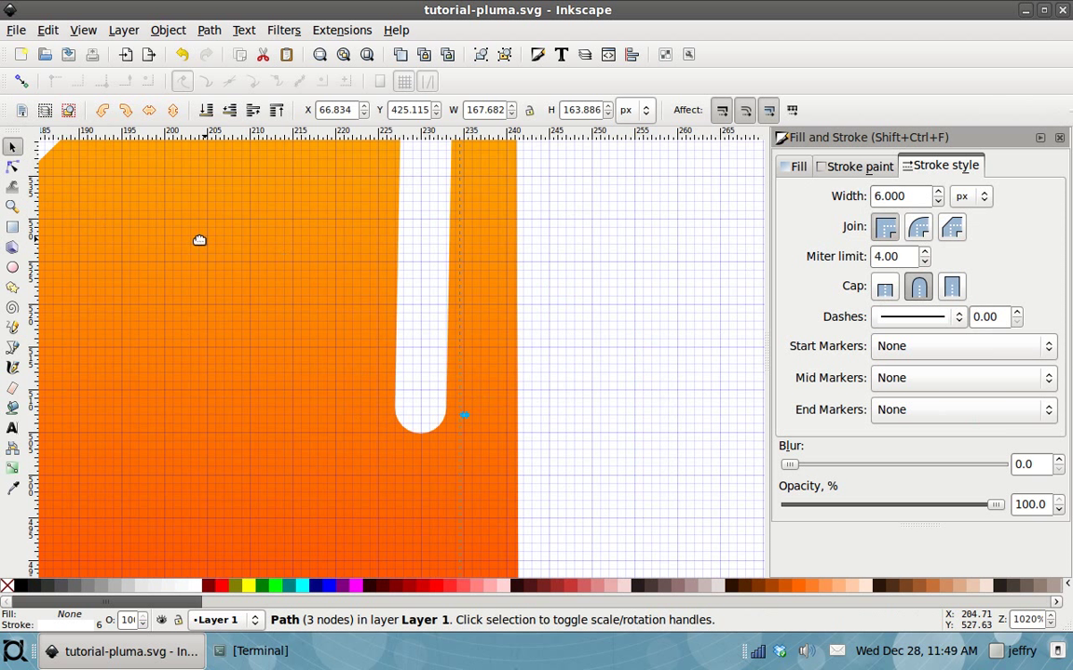
# Zoom back out and set the highlight's Blur to 2.0.
pyautogui.click(12, 207)
pyautogui.click(44, 111)
pyautogui.click(45, 111)
pyautogui.click(44, 111)
pyautogui.click(45, 110)
pyautogui.click(45, 110)
pyautogui.click(44, 111)
pyautogui.scroll(-1, 358, 325)
pyautogui.scroll(-1, 503, 268)
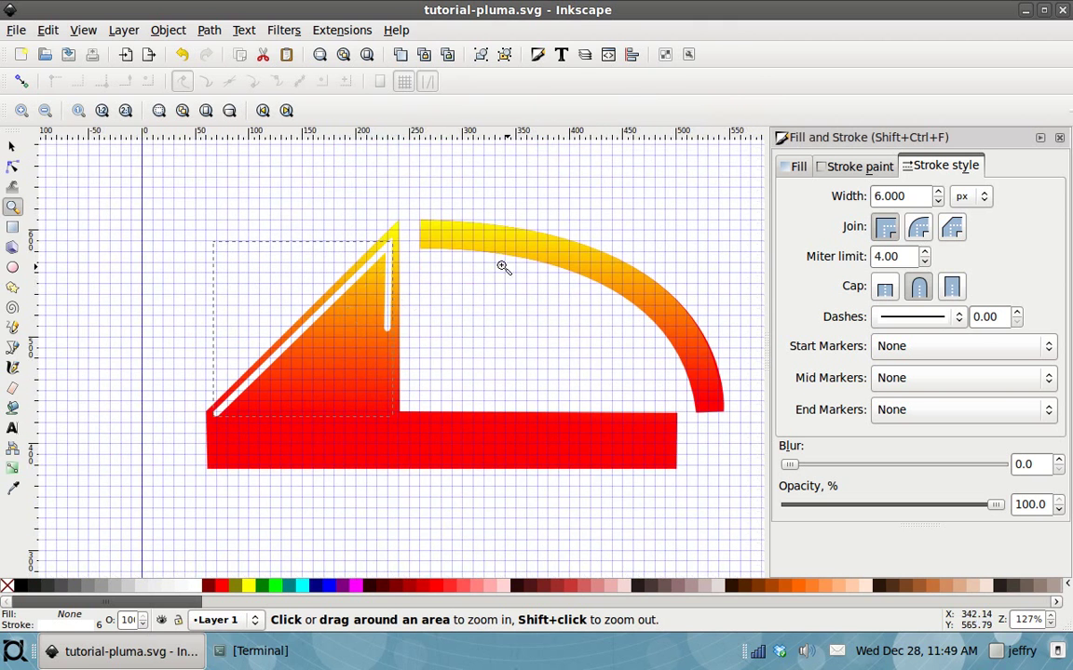
pyautogui.scroll(-4, 375, 349)
pyautogui.scroll(6, 375, 349)
pyautogui.scroll(7, 377, 349)
pyautogui.scroll(5, 377, 349)
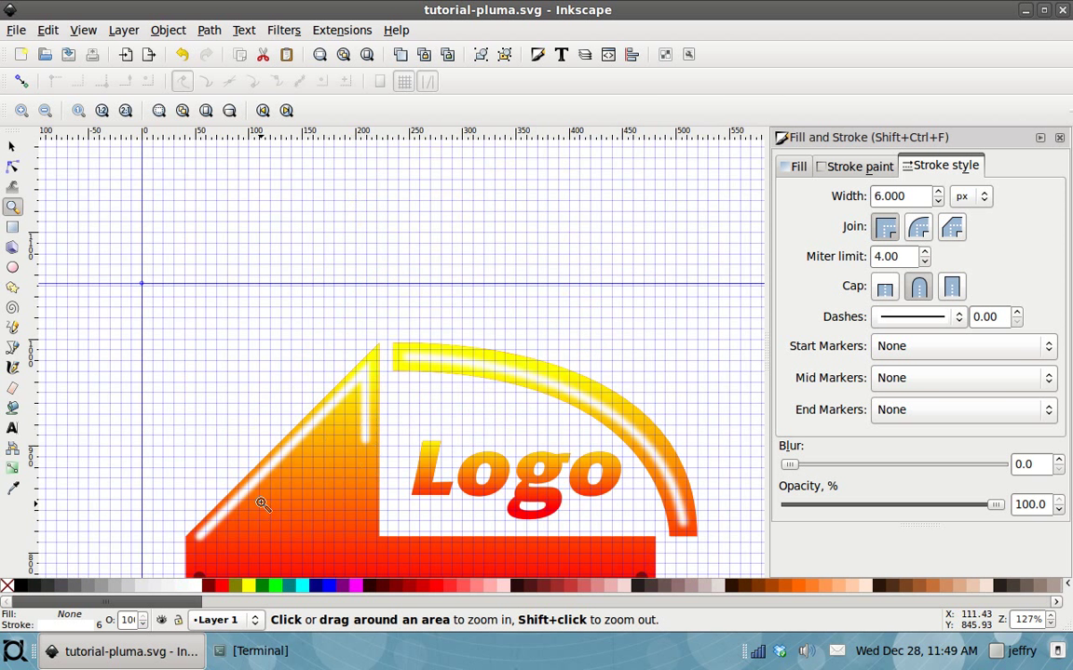
pyautogui.scroll(1, 500, 466)
pyautogui.scroll(6, 536, 438)
pyautogui.scroll(-2, 537, 439)
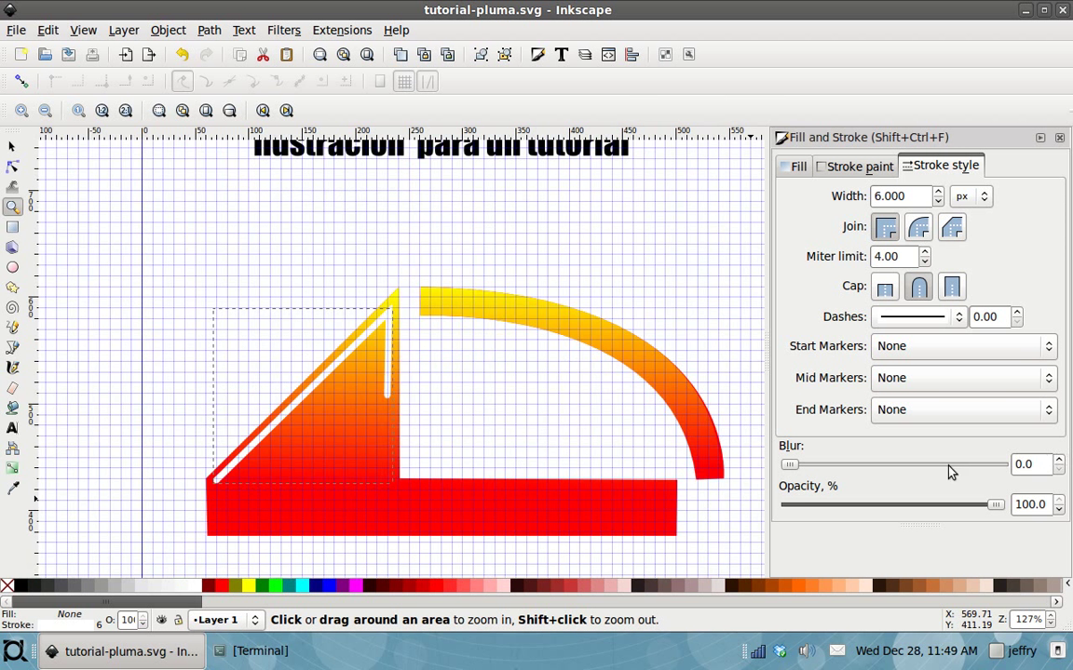
pyautogui.click(1059, 462)
pyautogui.click(1059, 462)
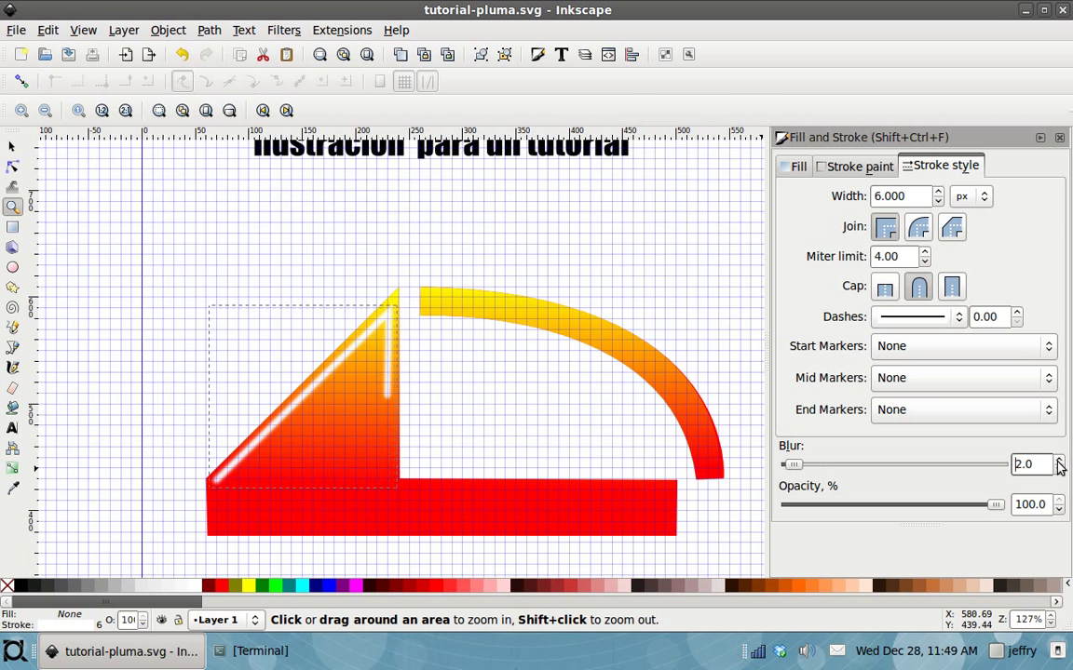
pyautogui.moveTo(570, 482); pyautogui.dragTo(491, 422)
# Draw a curved Bezier line following the arc from its top-left end to its lower end.
pyautogui.click(12, 146)
pyautogui.press('Escape')
pyautogui.click(12, 348)
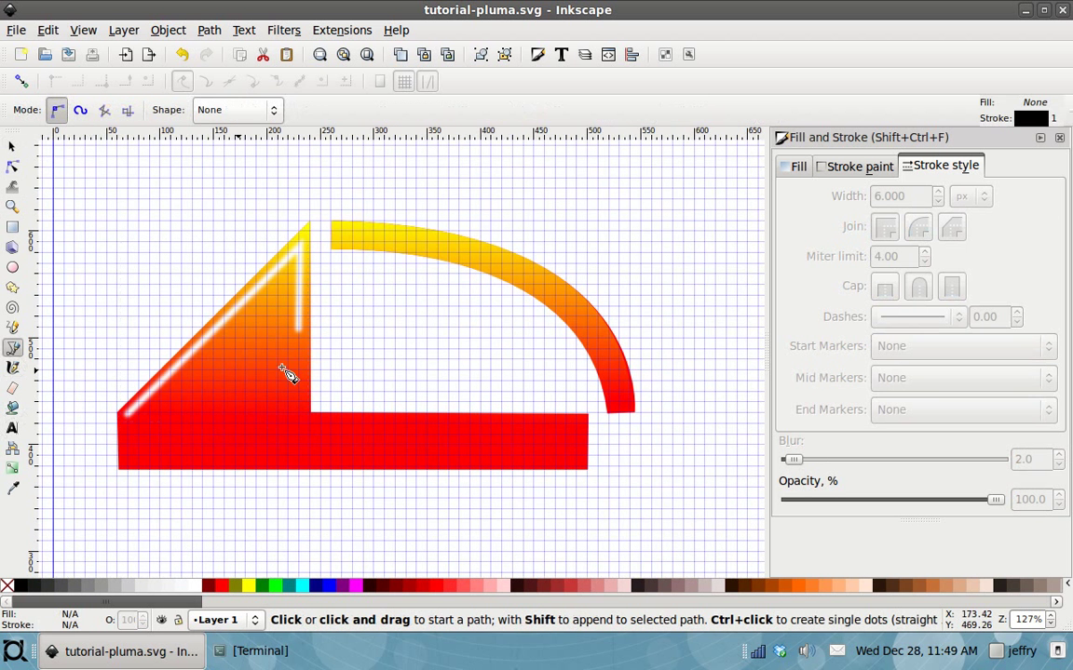
pyautogui.click(339, 234)
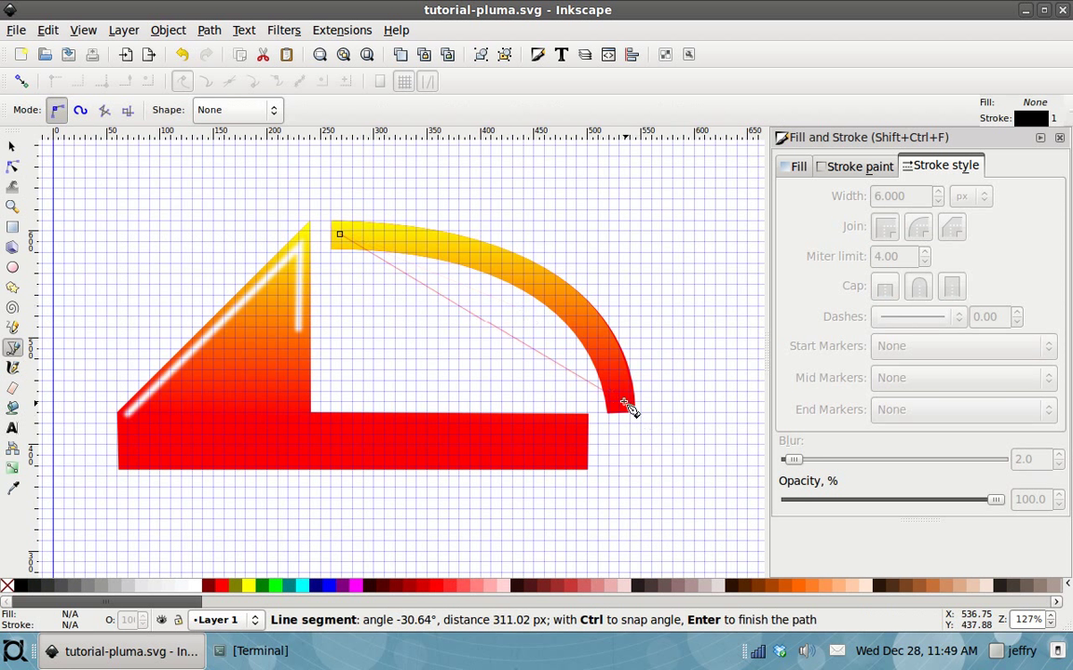
pyautogui.moveTo(634, 412)
pyautogui.mouseDown()
pyautogui.moveTo(676, 500)
pyautogui.moveTo(681, 585)
pyautogui.moveTo(662, 568)
pyautogui.mouseUp()
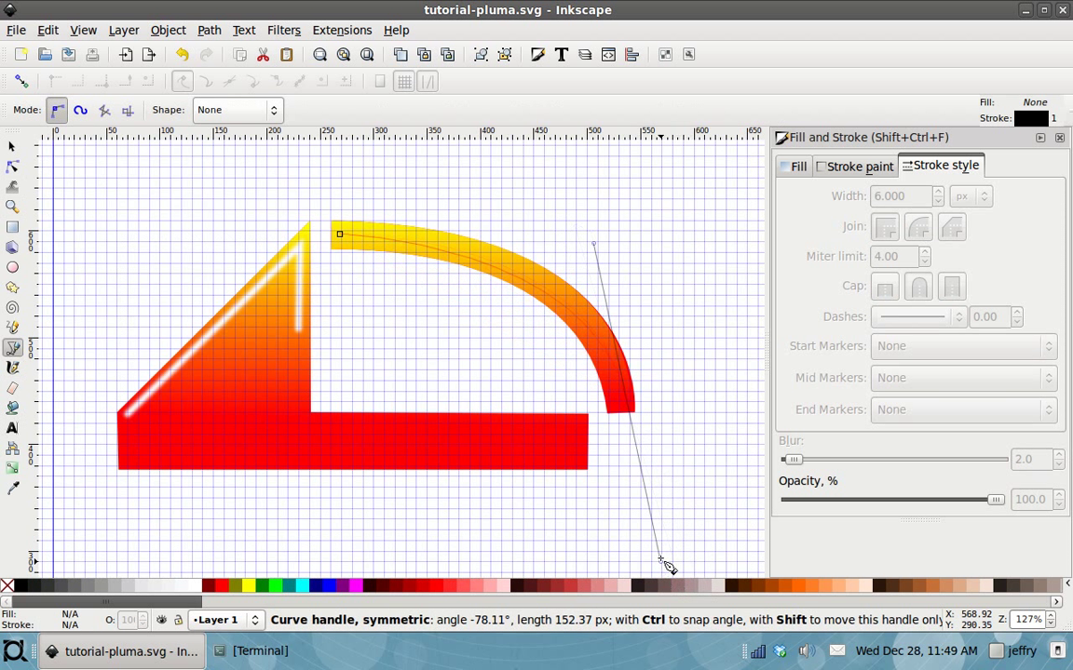
pyautogui.moveTo(662, 568); pyautogui.dragTo(663, 570)
pyautogui.press('Return')
# Give the arc line a 6 px round-capped white stroke (RGB 255,255,255) with 2.0 blur.
pyautogui.moveTo(915, 201); pyautogui.dragTo(774, 199)
pyautogui.write('6')
pyautogui.press('Return')
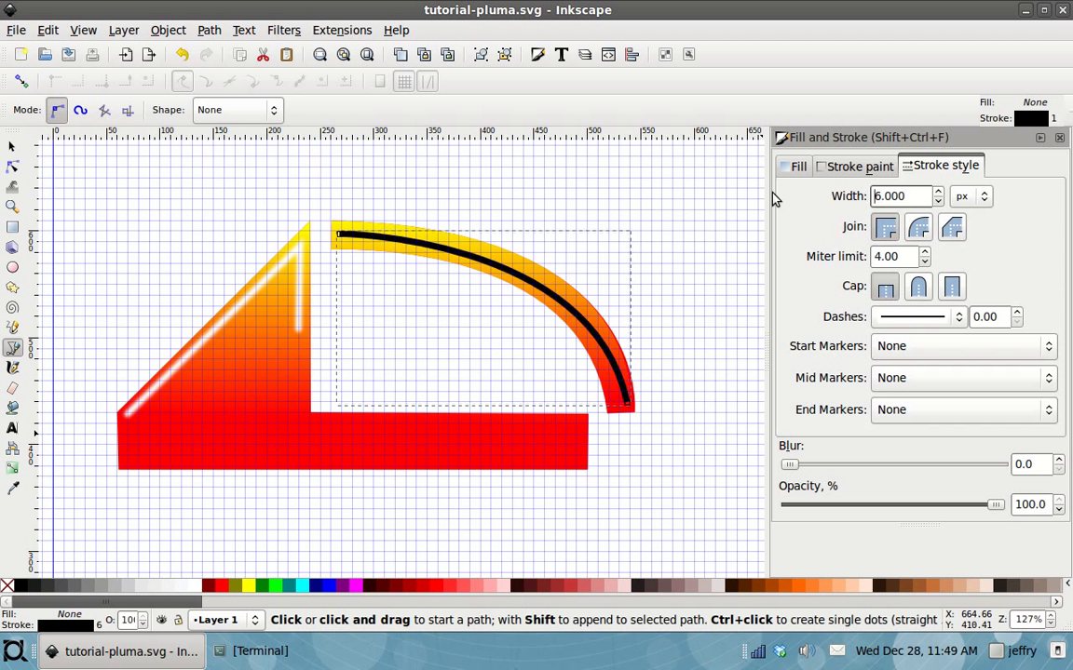
pyautogui.click(922, 289)
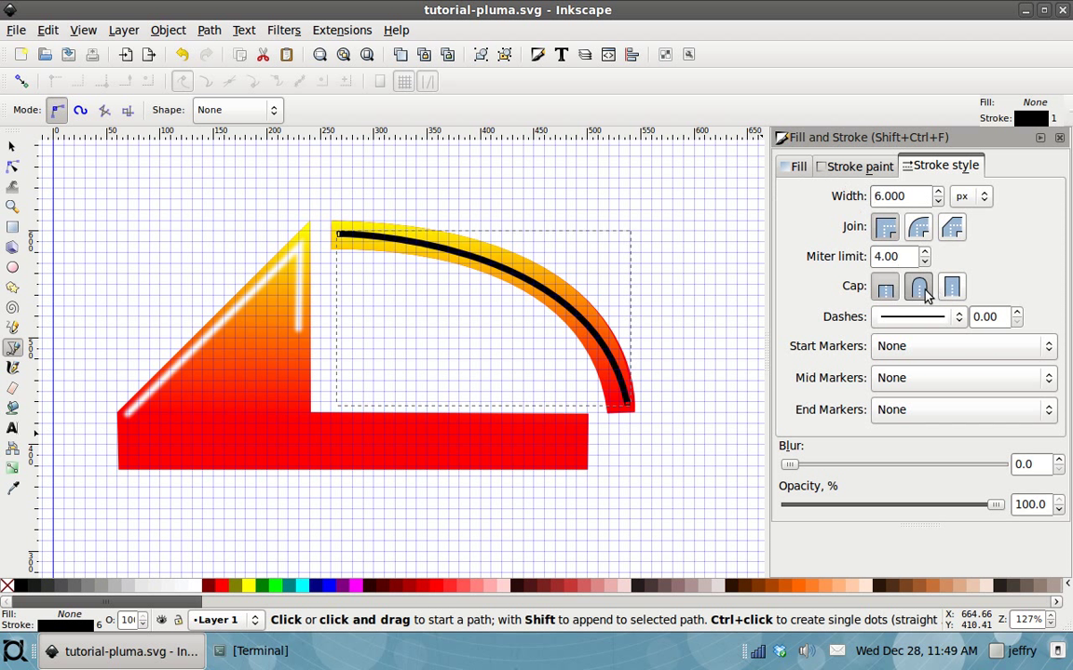
pyautogui.click(880, 168)
pyautogui.click(992, 271)
pyautogui.click(992, 296)
pyautogui.click(993, 320)
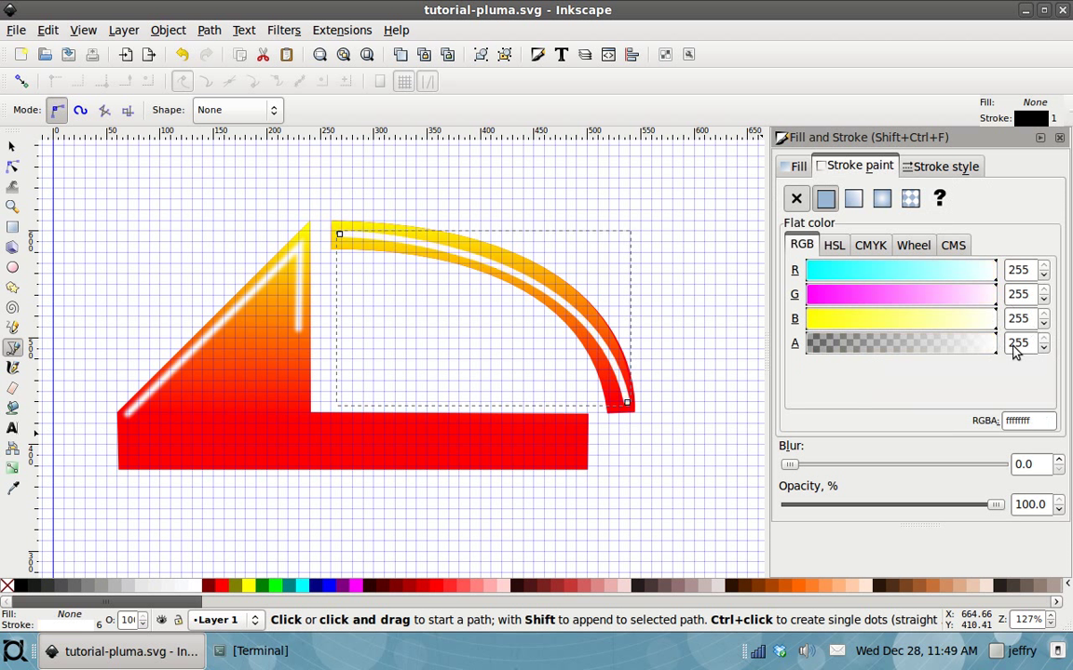
pyautogui.doubleClick(1060, 461)
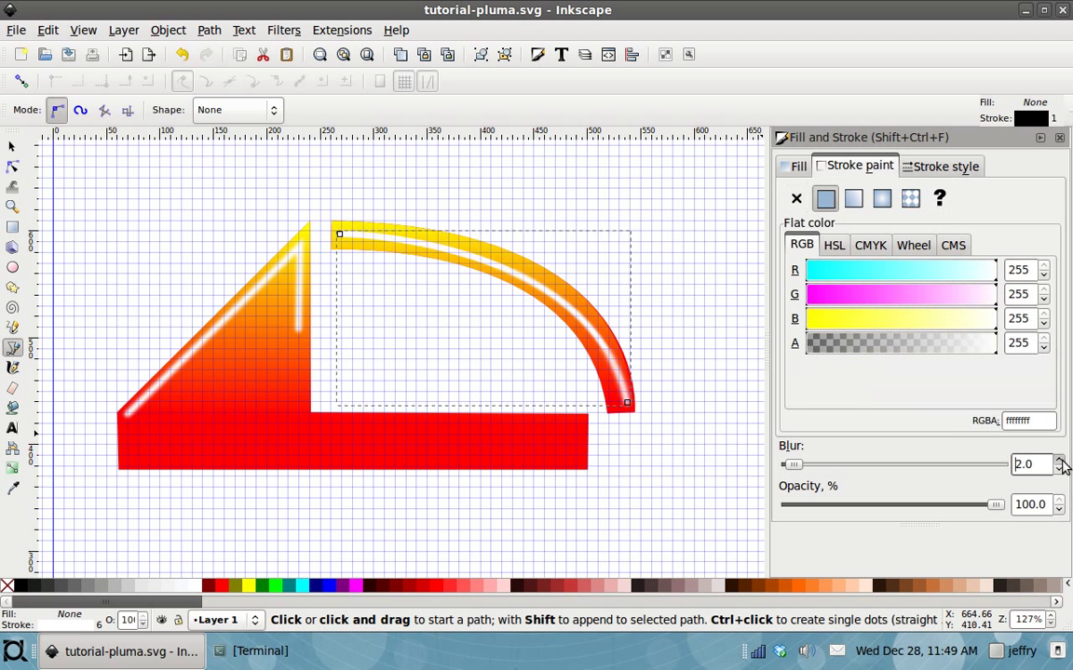
# Deselect the highlight path and scroll to review the finished drawing.
pyautogui.click(13, 146)
pyautogui.press('Escape')
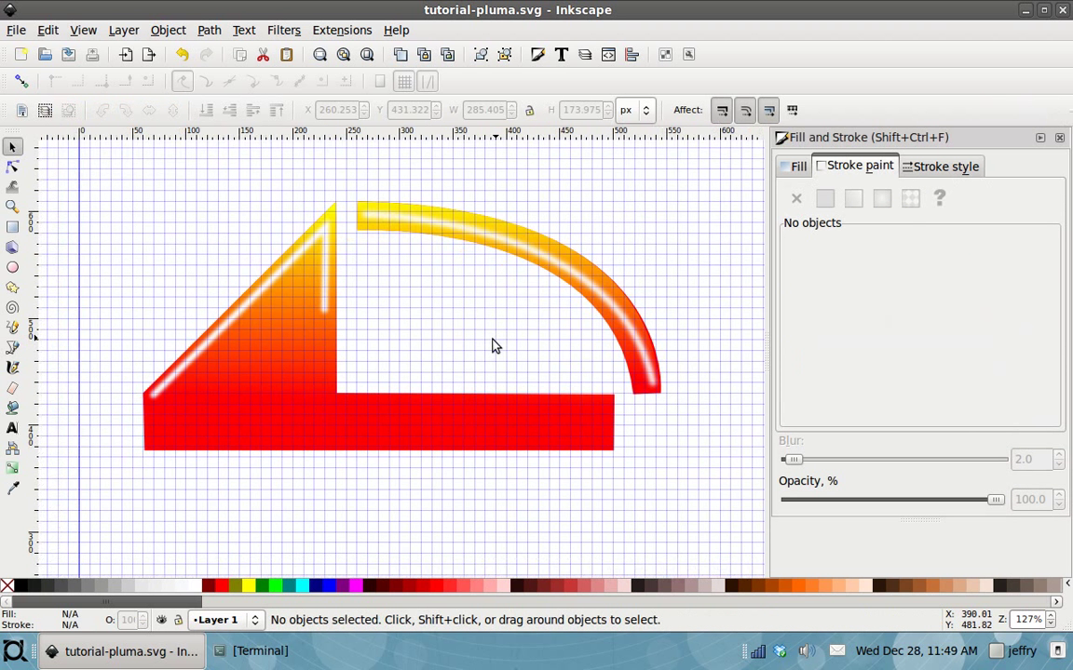
pyautogui.scroll(1, 491, 350)
pyautogui.scroll(5, 489, 354)
pyautogui.scroll(2, 488, 354)
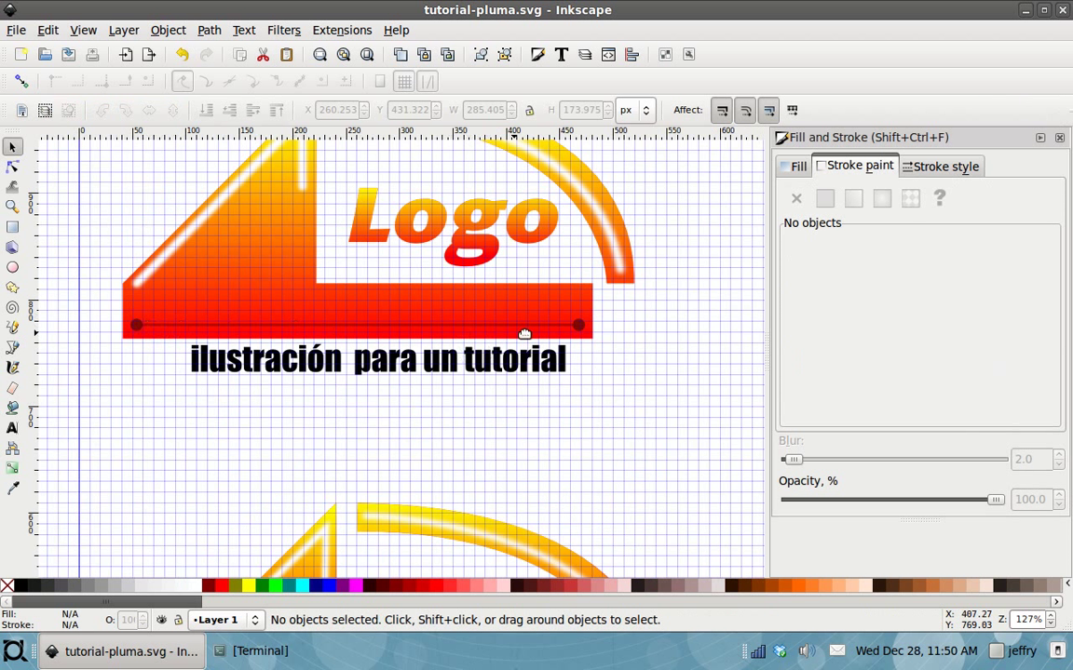
pyautogui.scroll(-5, 135, 386)
pyautogui.scroll(-2, 136, 386)
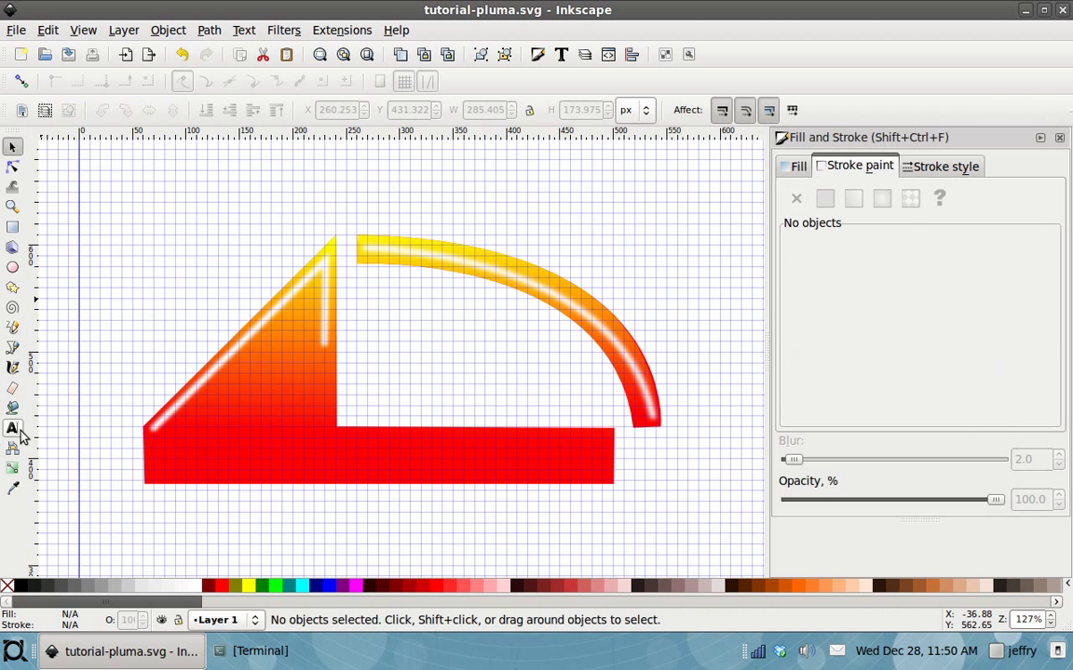
# Draw a straight line across the red bar and give it a dark red stroke (R 120).
pyautogui.click(12, 348)
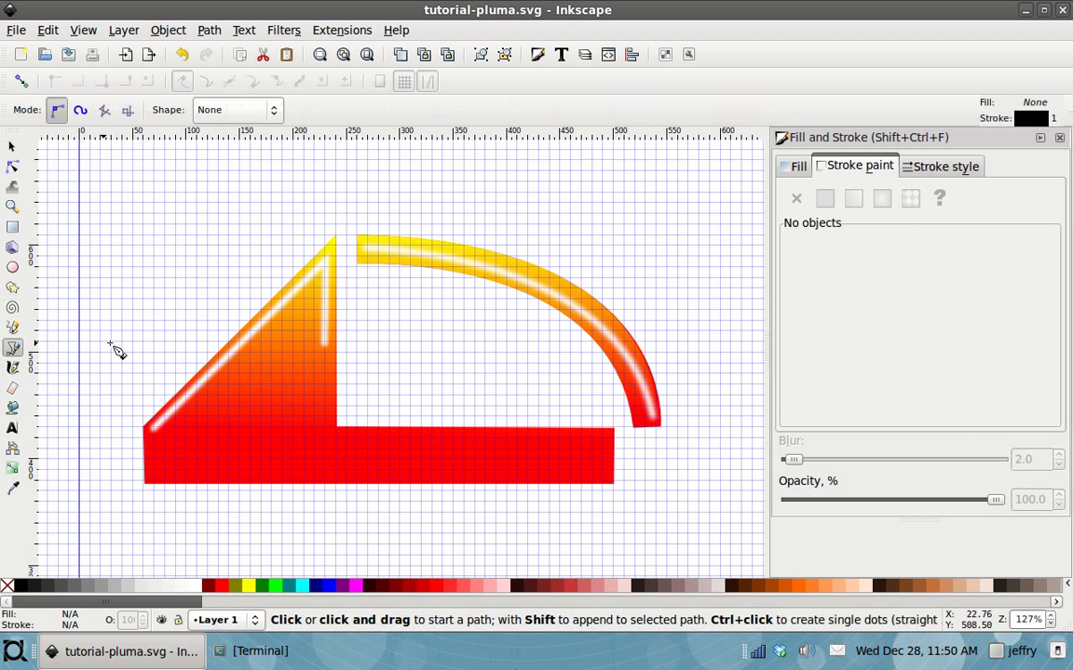
pyautogui.click(173, 460)
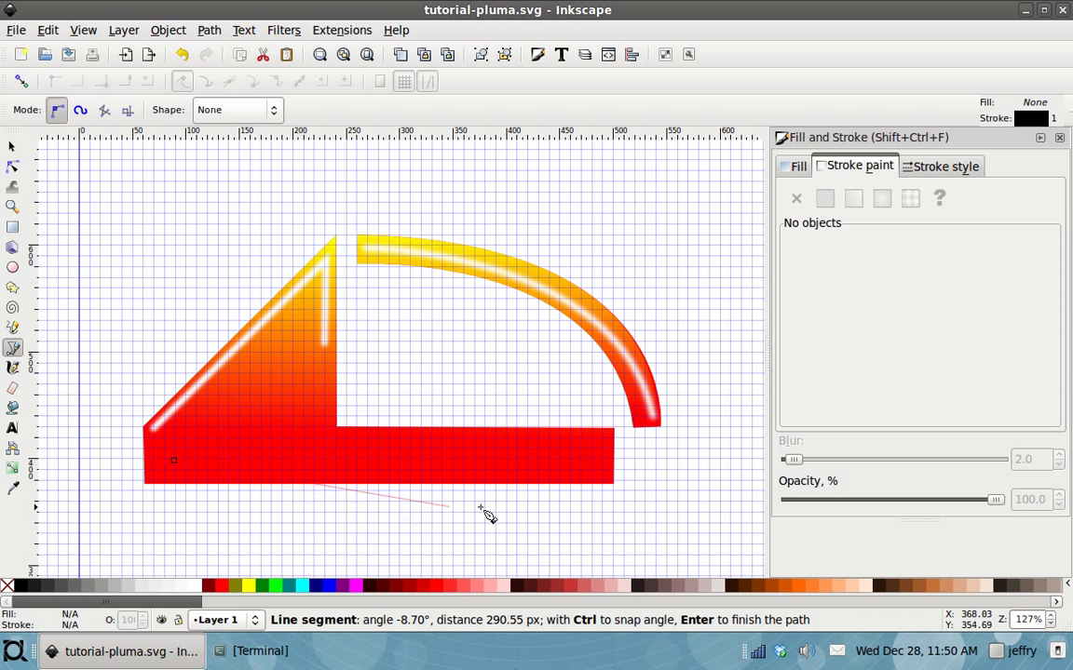
pyautogui.doubleClick(590, 460)
pyautogui.click(906, 270)
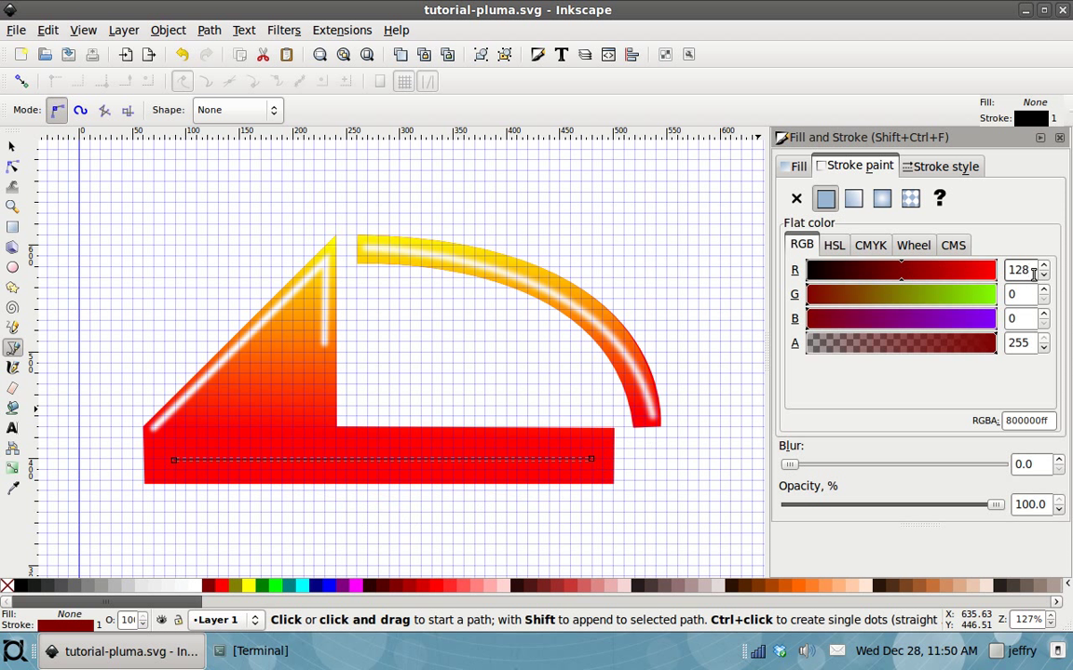
pyautogui.press('BackSpace')
pyautogui.press('Return')
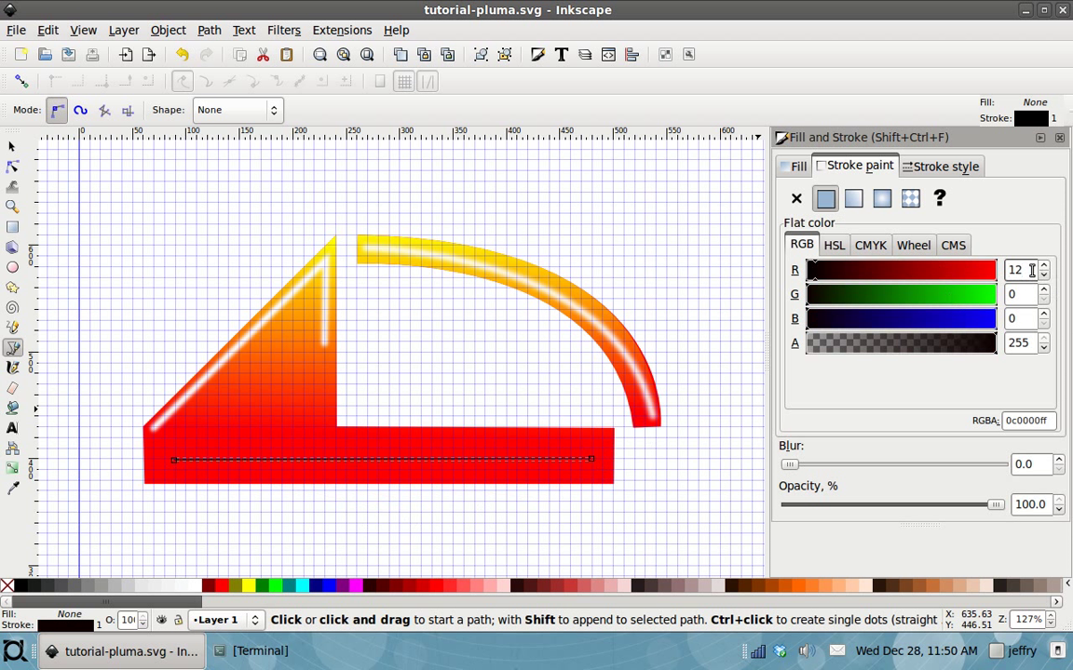
pyautogui.write('0')
pyautogui.press('Return')
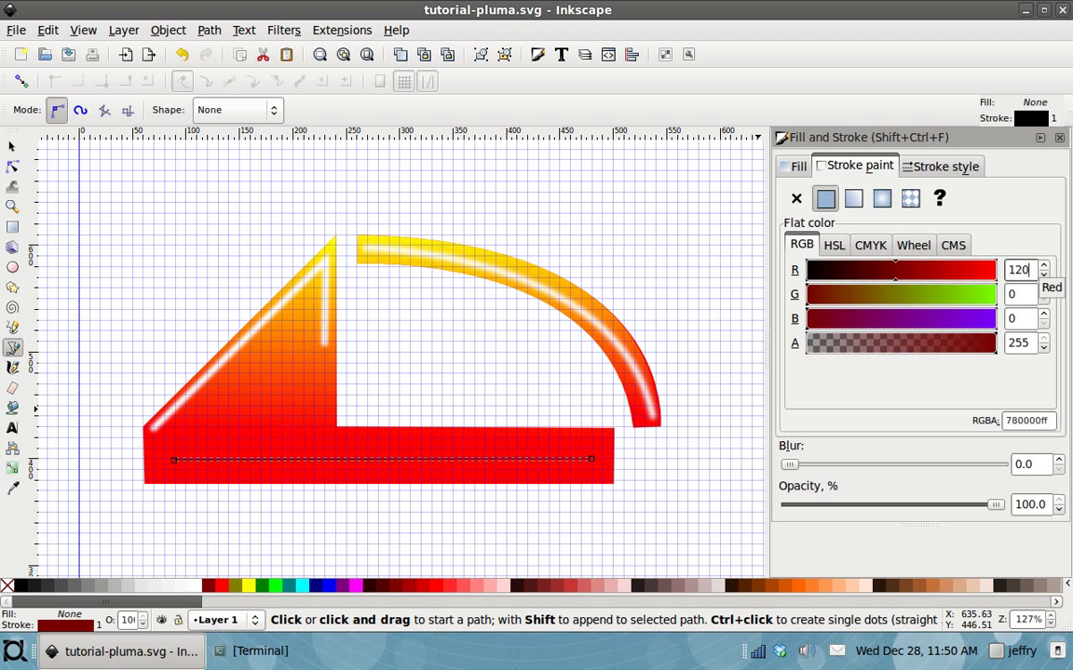
# Put DotM round dot markers at both line ends and set the stroke width to 4 px.
pyautogui.click(942, 168)
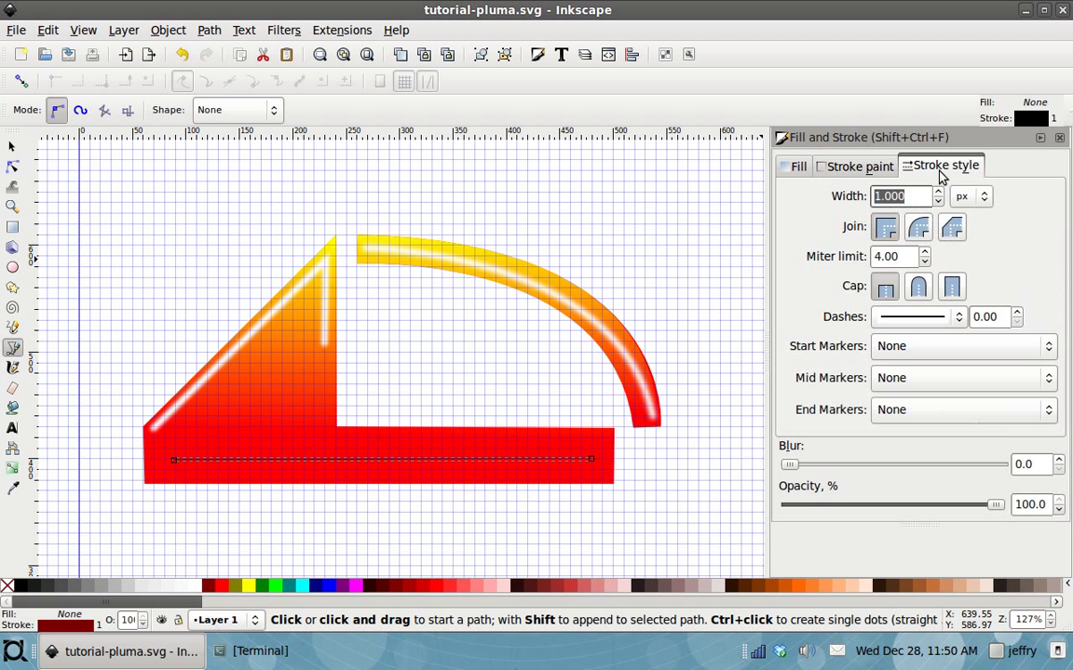
pyautogui.write('6')
pyautogui.press('Return')
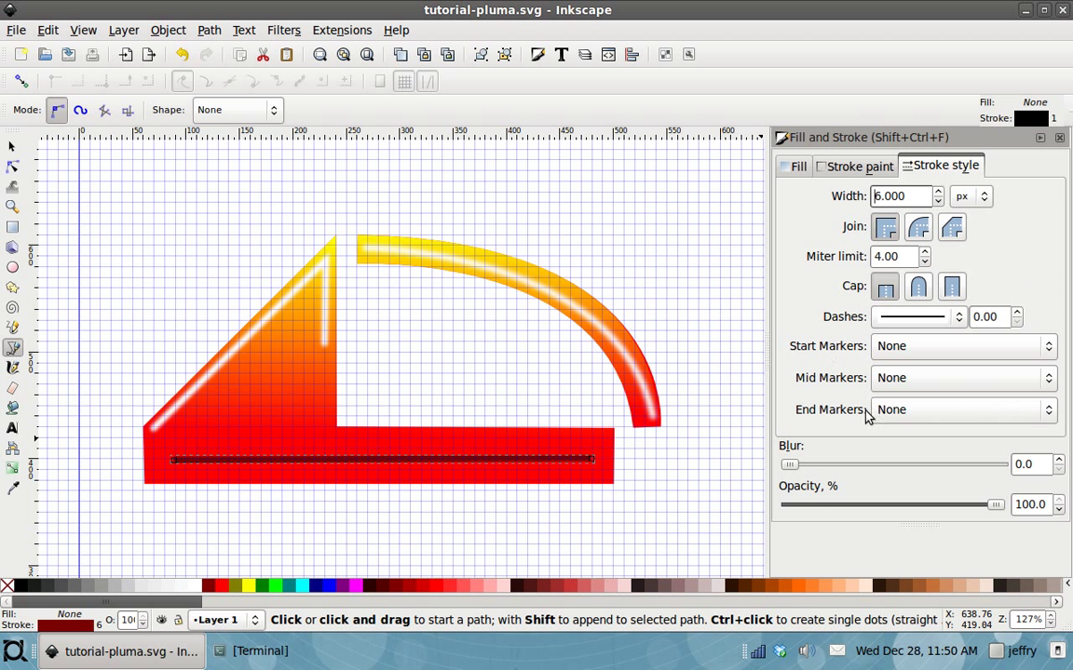
pyautogui.click(919, 352)
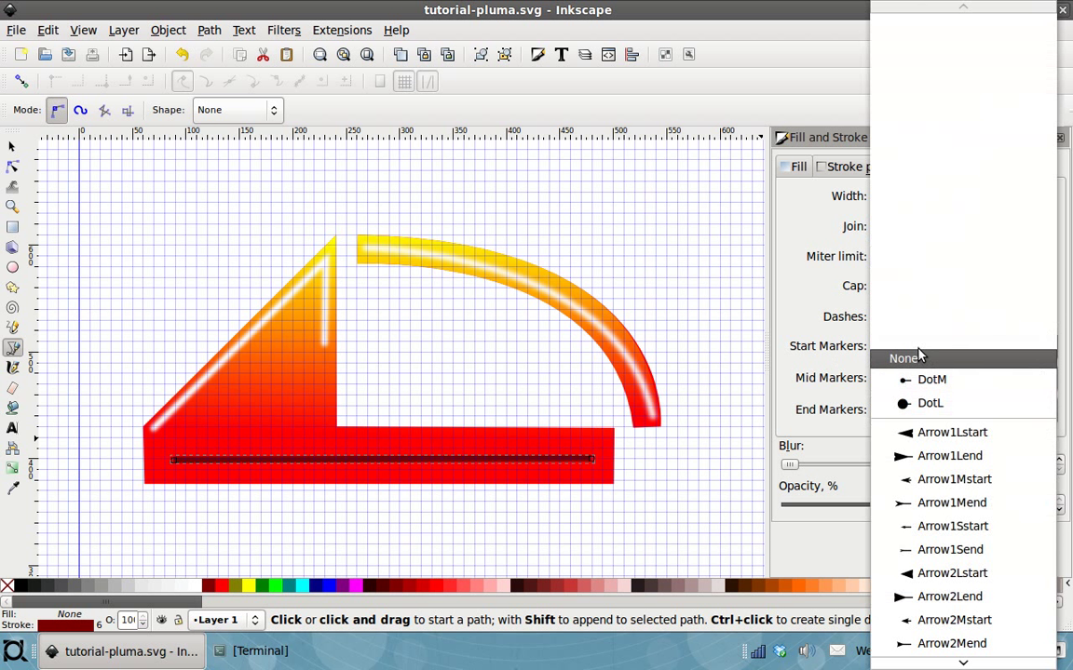
pyautogui.click(933, 382)
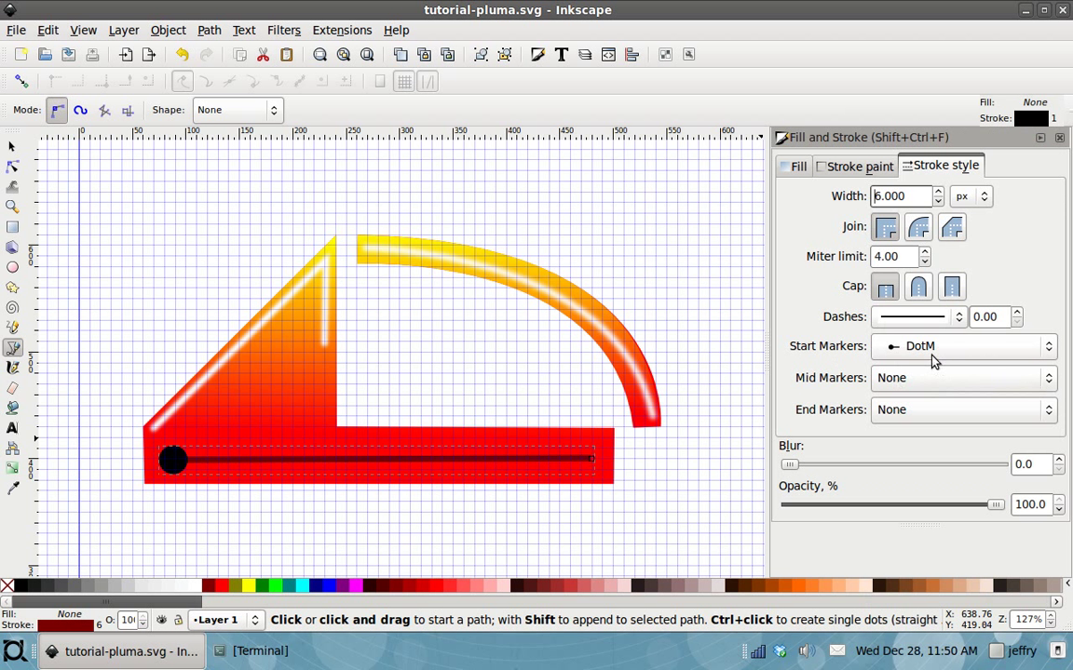
pyautogui.click(916, 407)
pyautogui.click(928, 440)
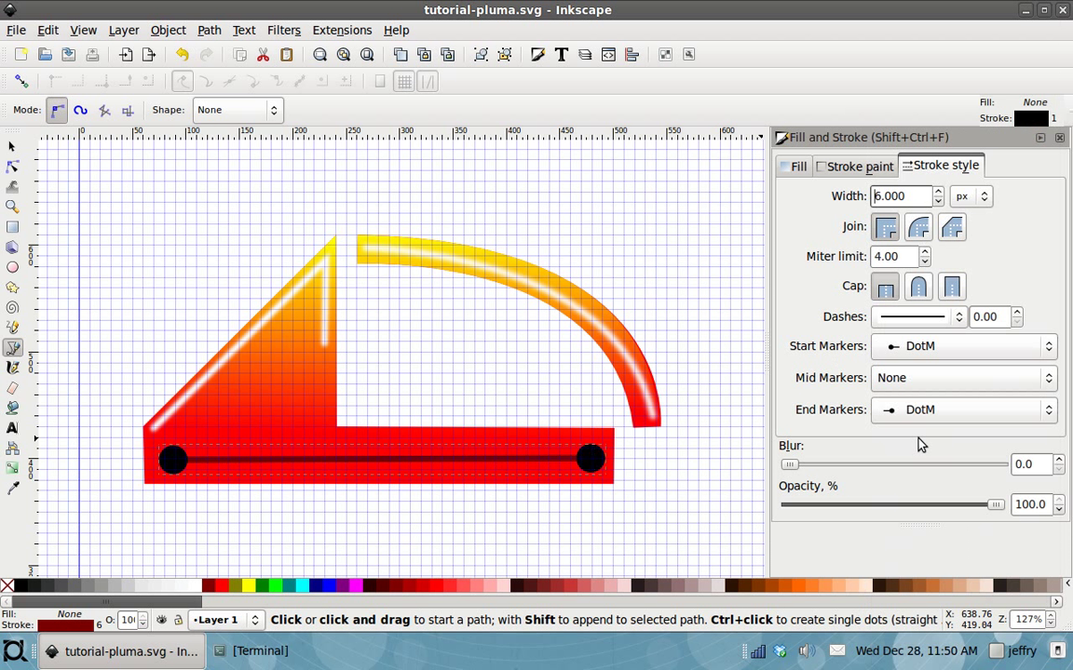
pyautogui.moveTo(917, 197); pyautogui.dragTo(784, 194)
pyautogui.write('4')
pyautogui.press('Return')
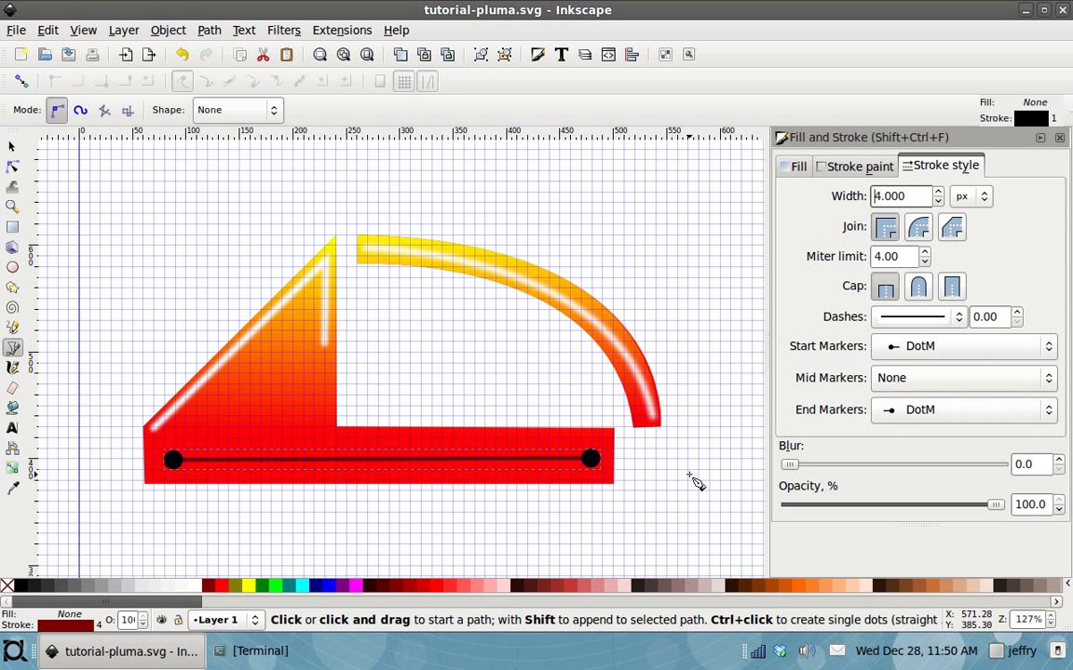
# Set the dotted line's opacity to 60%.
pyautogui.click(12, 146)
pyautogui.press('Escape')
pyautogui.click(588, 461)
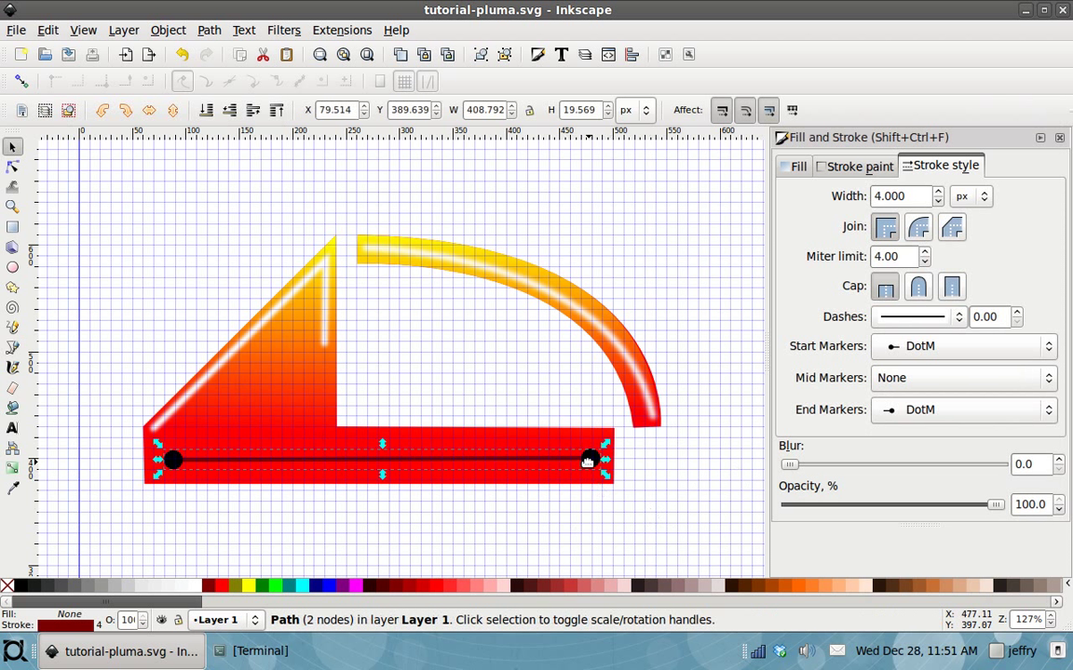
pyautogui.moveTo(1046, 504); pyautogui.dragTo(994, 504)
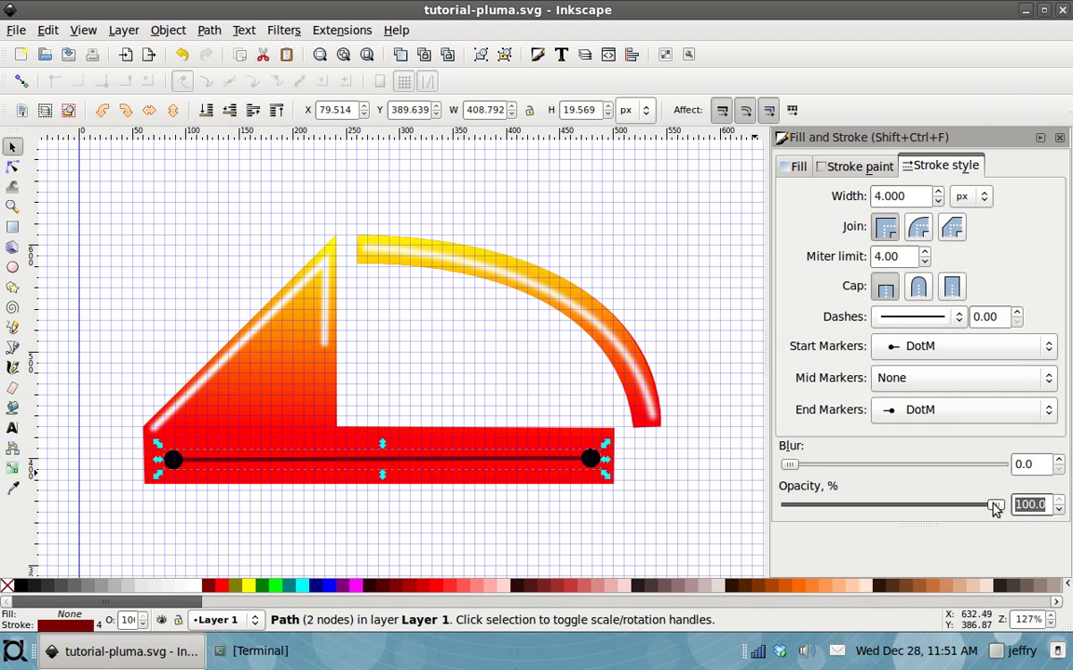
pyautogui.write('60')
pyautogui.press('Return')
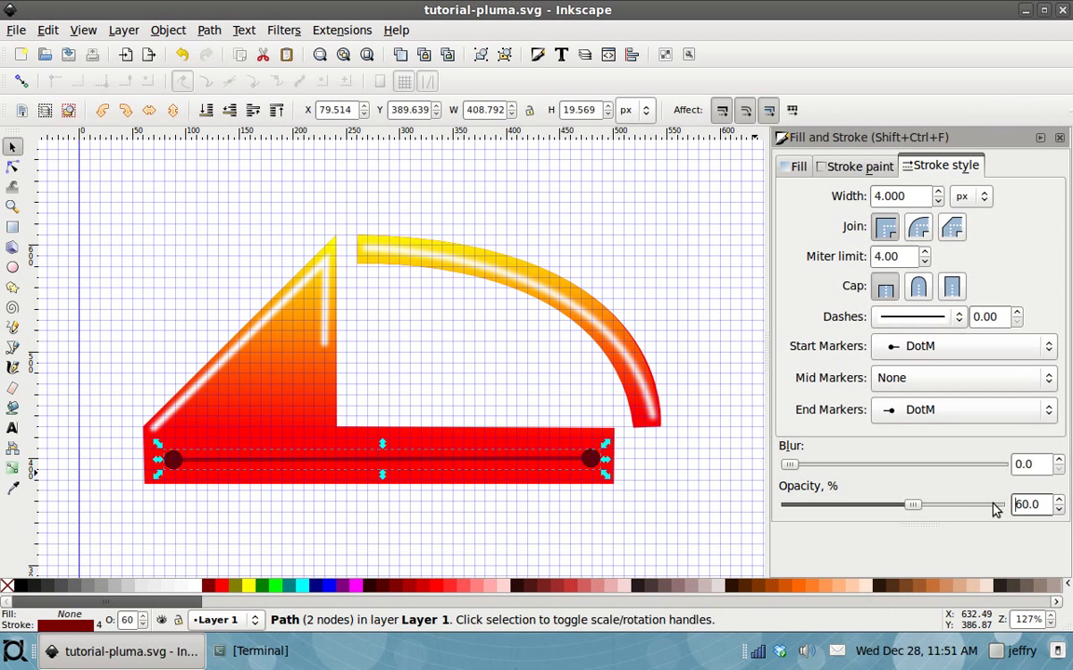
pyautogui.click(641, 434)
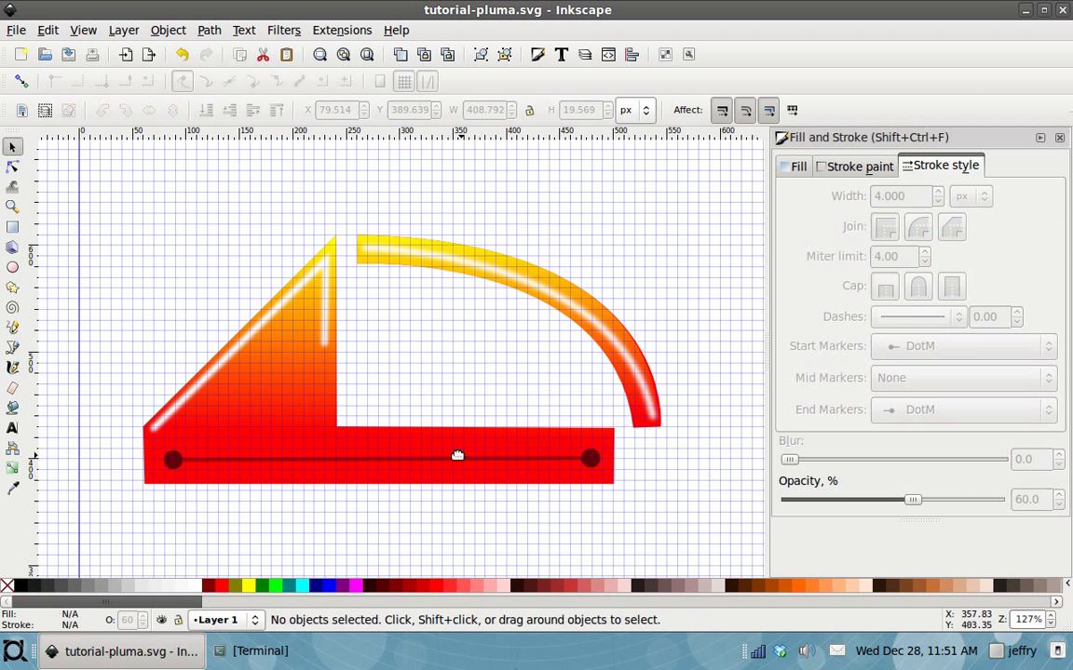
# Close the preferences window, zoom out to the whole page, then zoom in on the lower logo.
pyautogui.click(13, 228)
pyautogui.click(14, 209)
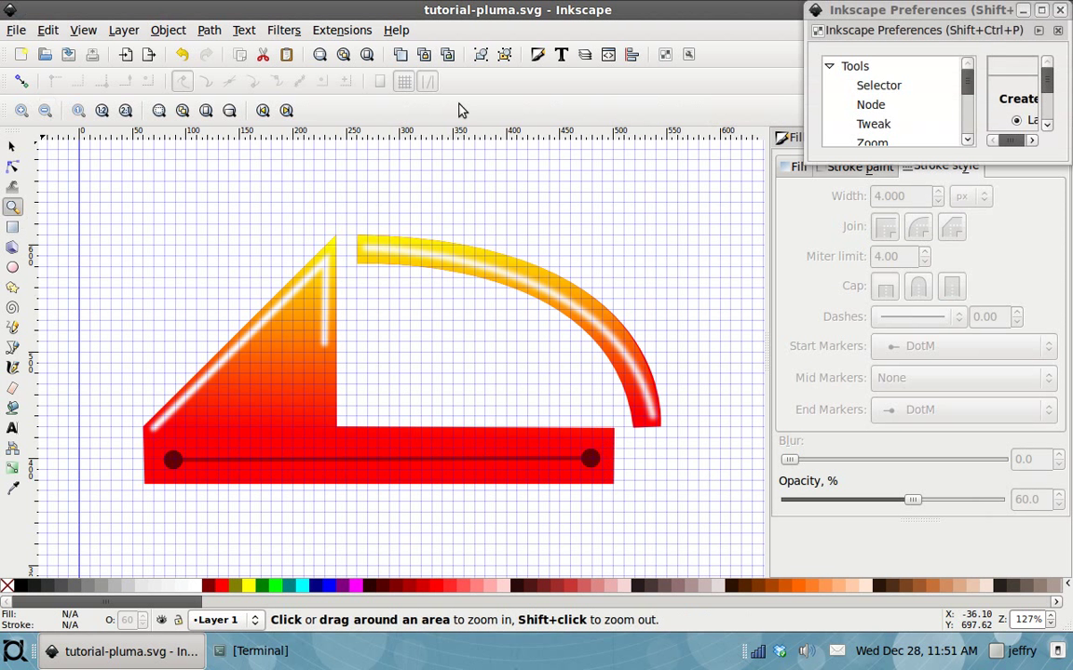
pyautogui.click(1059, 10)
pyautogui.click(44, 111)
pyautogui.click(44, 110)
pyautogui.click(44, 111)
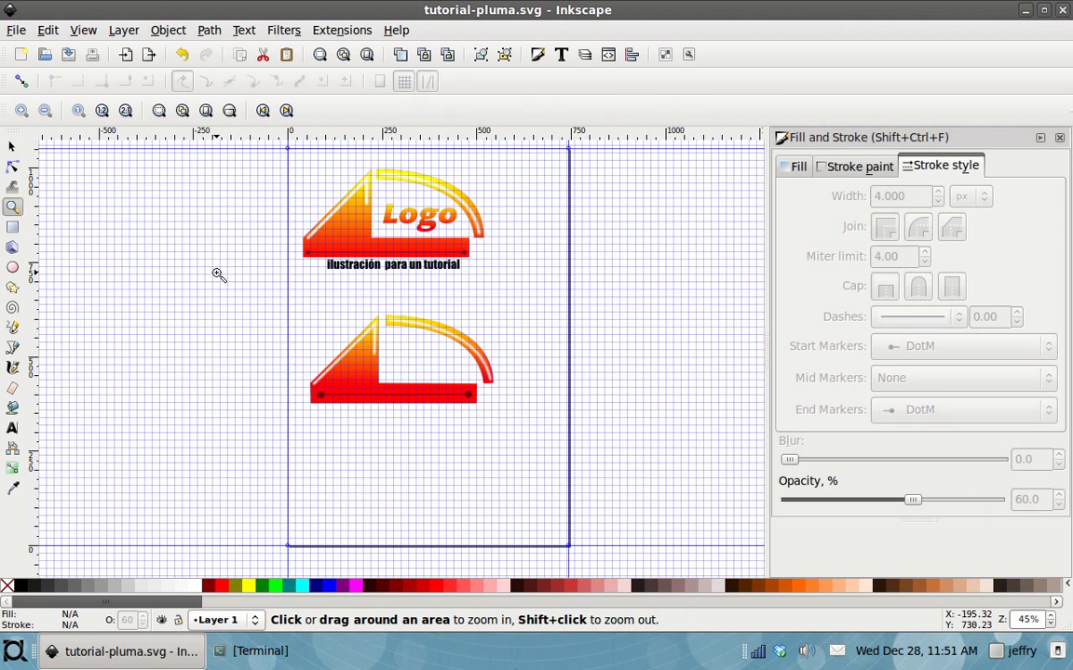
pyautogui.click(12, 146)
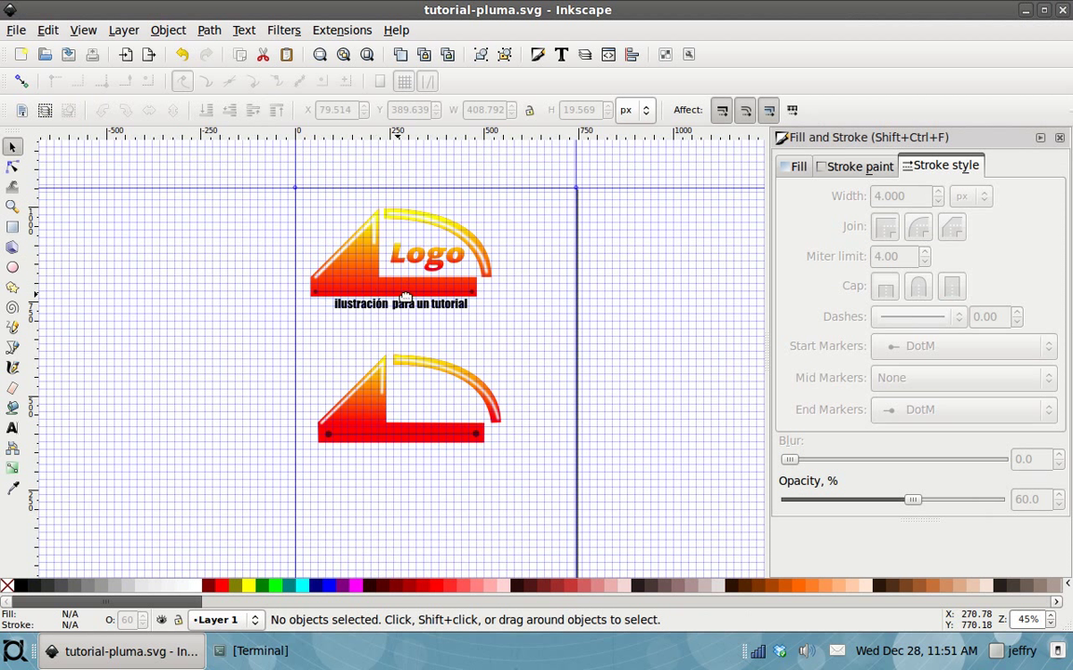
pyautogui.click(12, 207)
pyautogui.moveTo(320, 348)
pyautogui.mouseDown()
pyautogui.moveTo(484, 477)
pyautogui.moveTo(511, 466)
pyautogui.mouseUp()
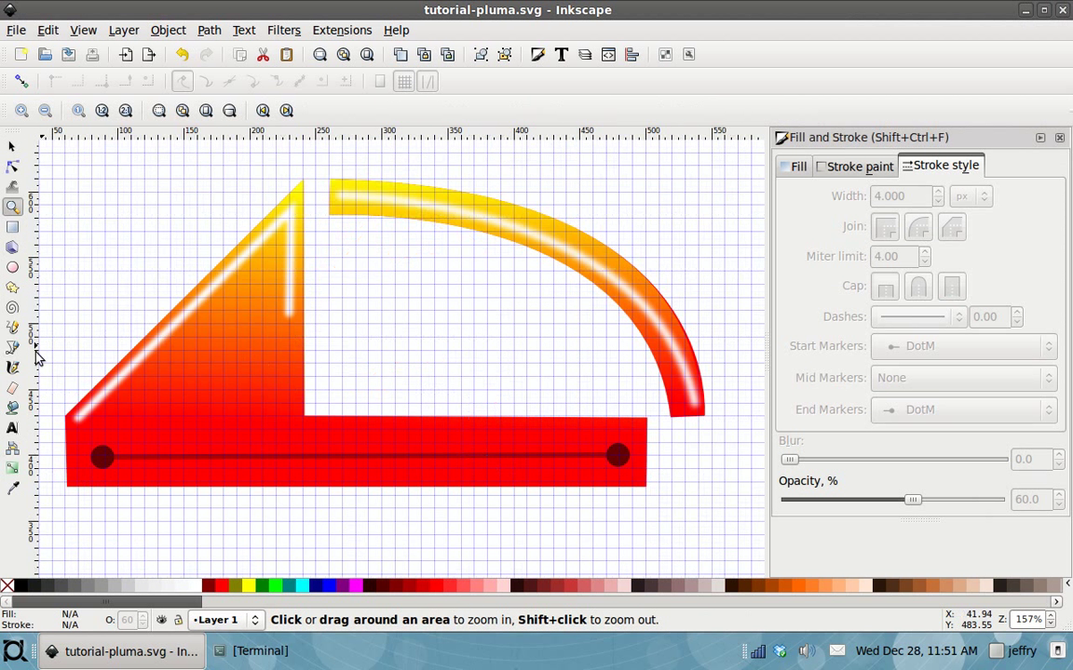
# Choose the MEgalopolis Extra font for the Text tool.
pyautogui.click(13, 429)
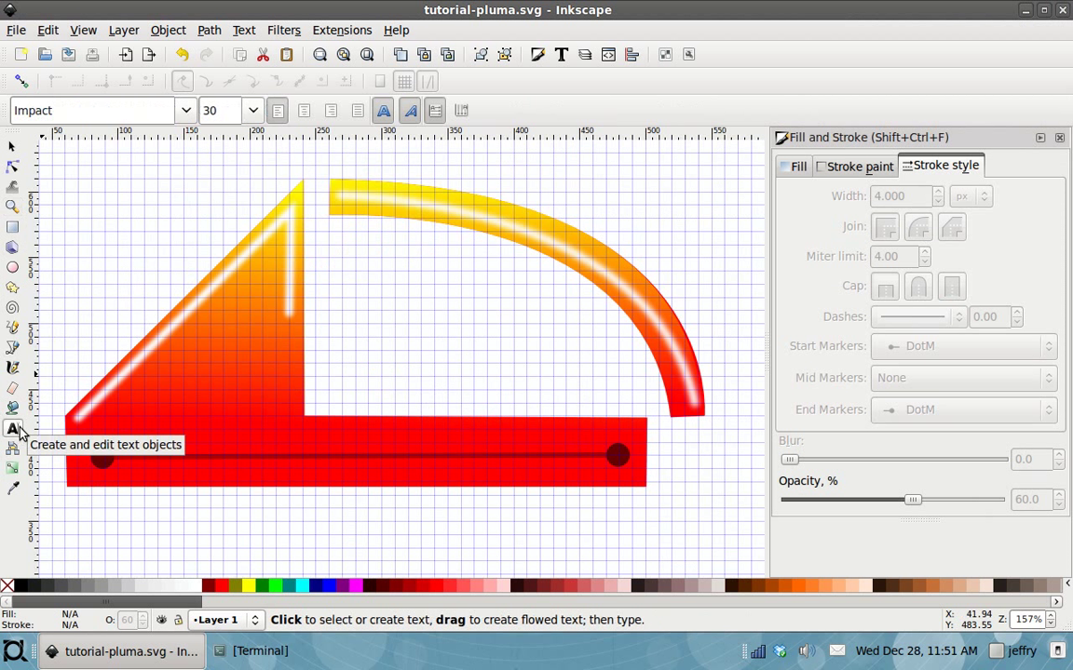
pyautogui.doubleClick(66, 110)
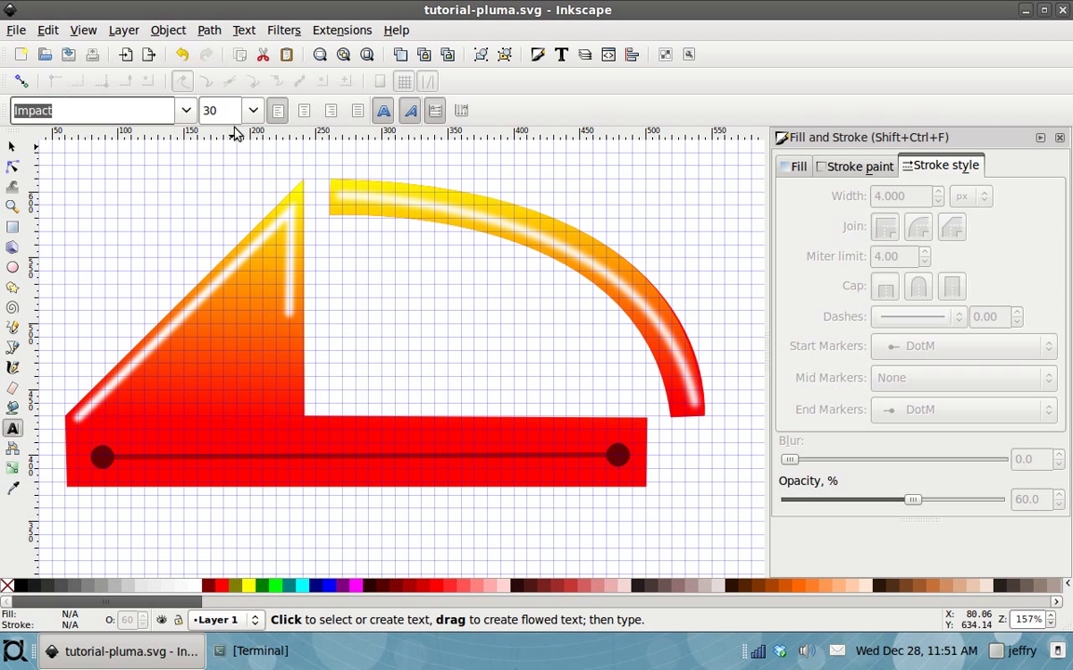
pyautogui.click(186, 110)
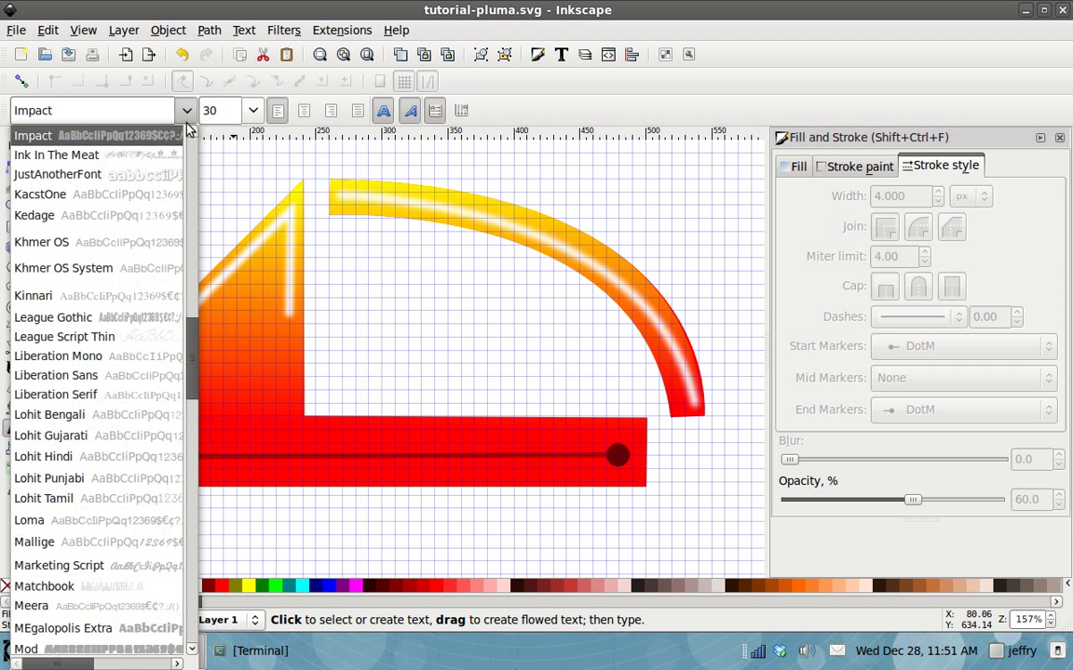
pyautogui.scroll(5, 153, 168)
pyautogui.scroll(2, 149, 170)
pyautogui.scroll(3, 149, 170)
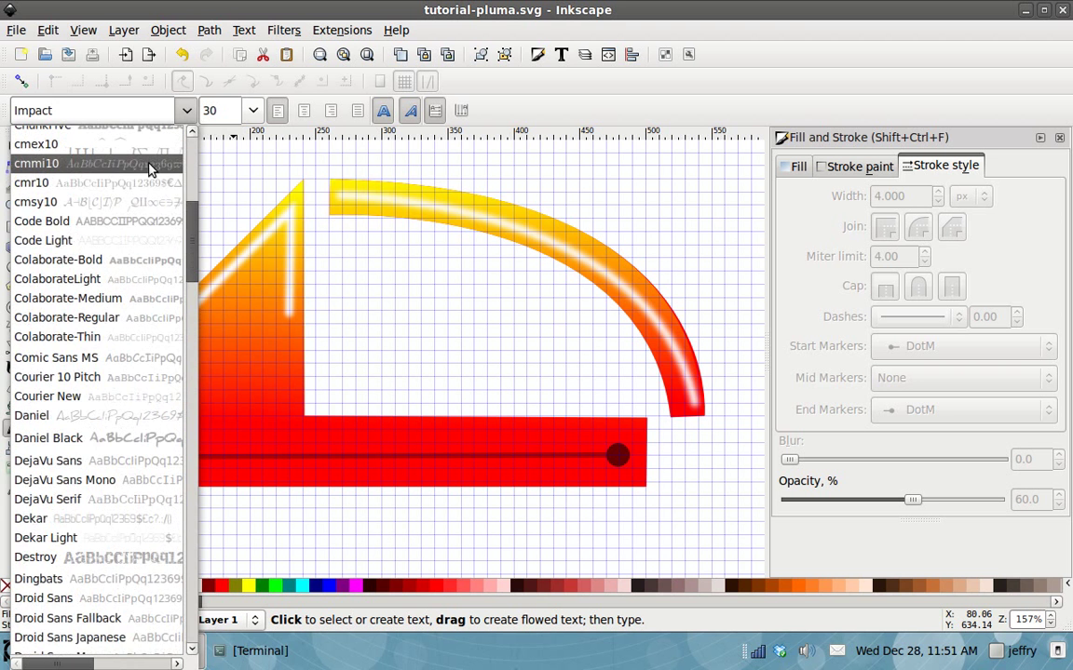
pyautogui.scroll(3, 149, 167)
pyautogui.scroll(-4, 149, 167)
pyautogui.scroll(-4, 149, 168)
pyautogui.scroll(3, 149, 168)
pyautogui.scroll(2, 149, 168)
pyautogui.scroll(-6, 149, 169)
pyautogui.scroll(-2, 149, 169)
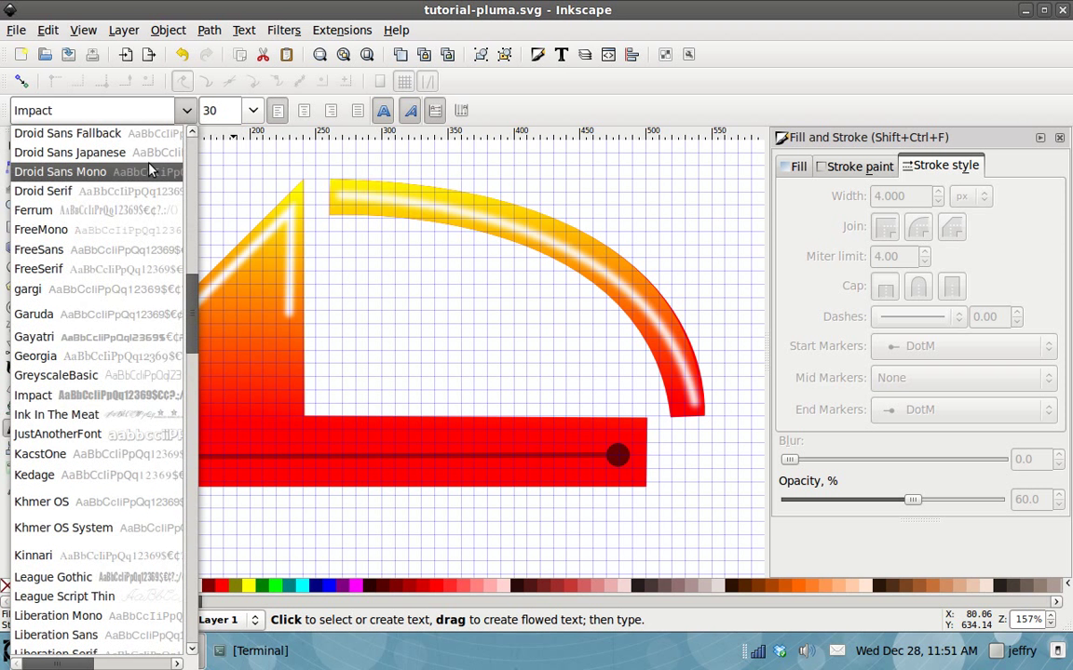
pyautogui.scroll(-3, 149, 168)
pyautogui.scroll(-3, 149, 169)
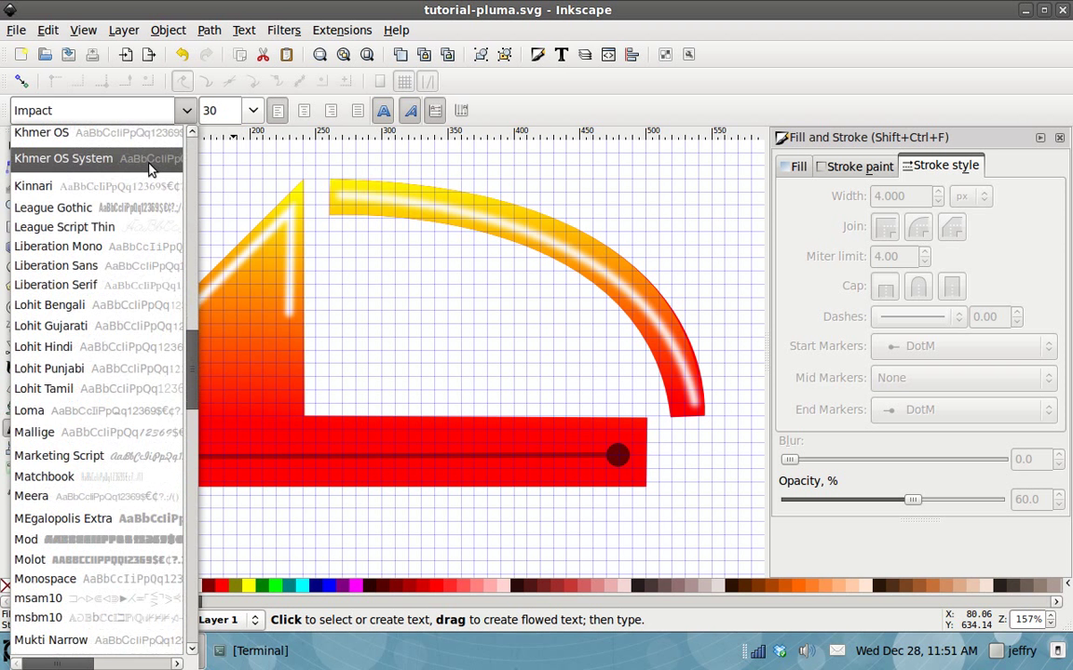
pyautogui.click(139, 518)
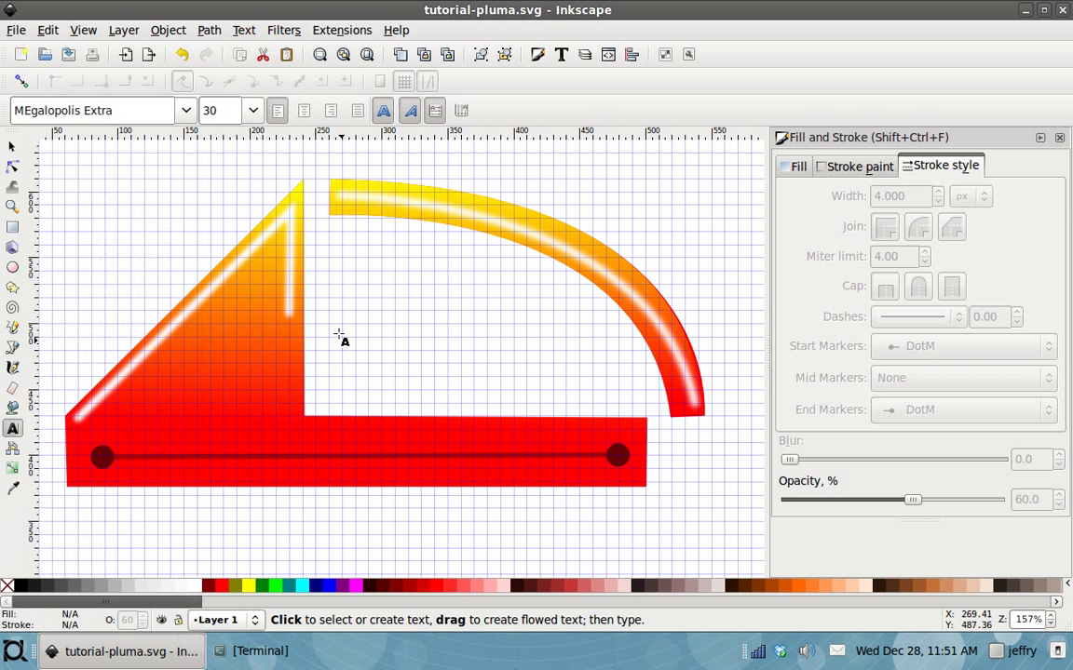
# Type 'Logo' at size 48 in the logo's empty corner, then enlarge it to 56.
pyautogui.click(252, 110)
pyautogui.click(247, 542)
pyautogui.click(329, 392)
pyautogui.write('Logo')
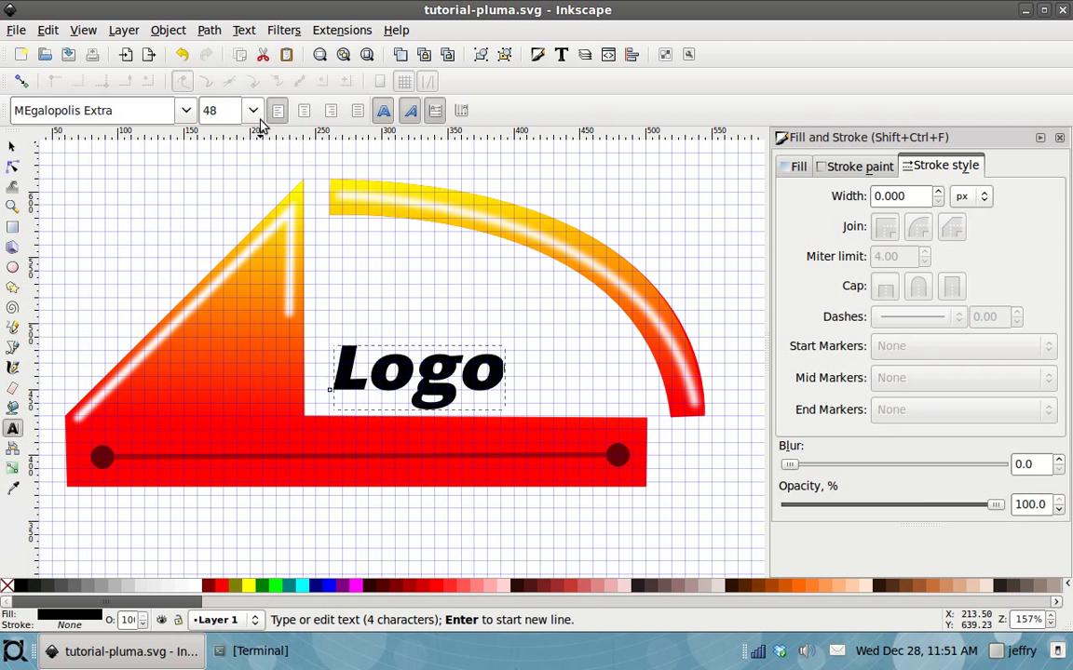
pyautogui.hotkey('ctrl', 'a')
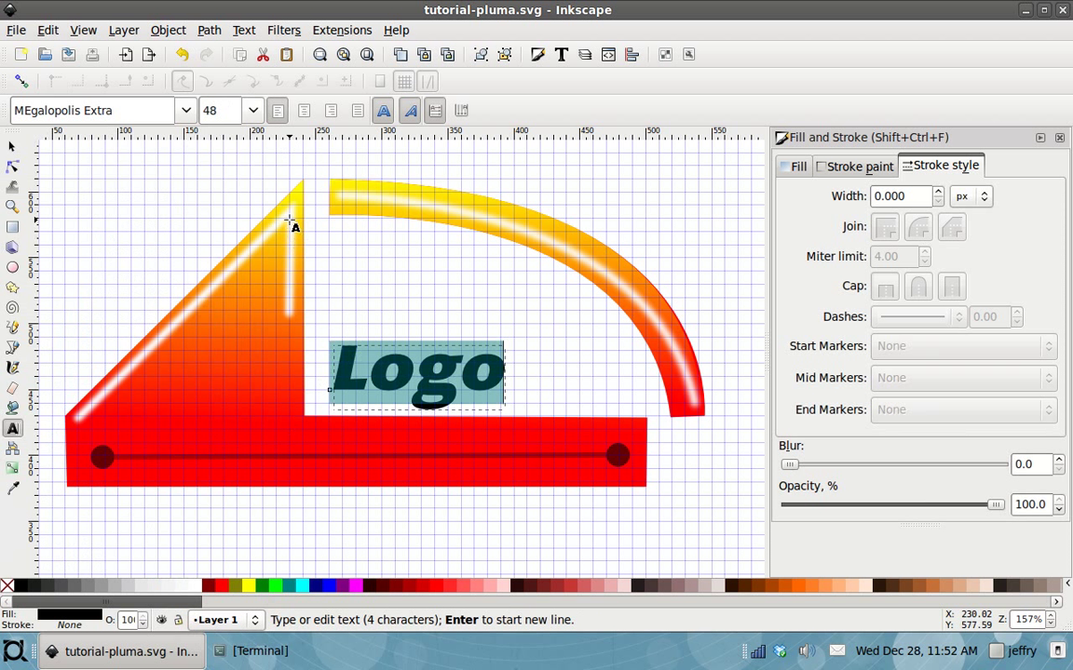
pyautogui.click(252, 111)
pyautogui.click(230, 566)
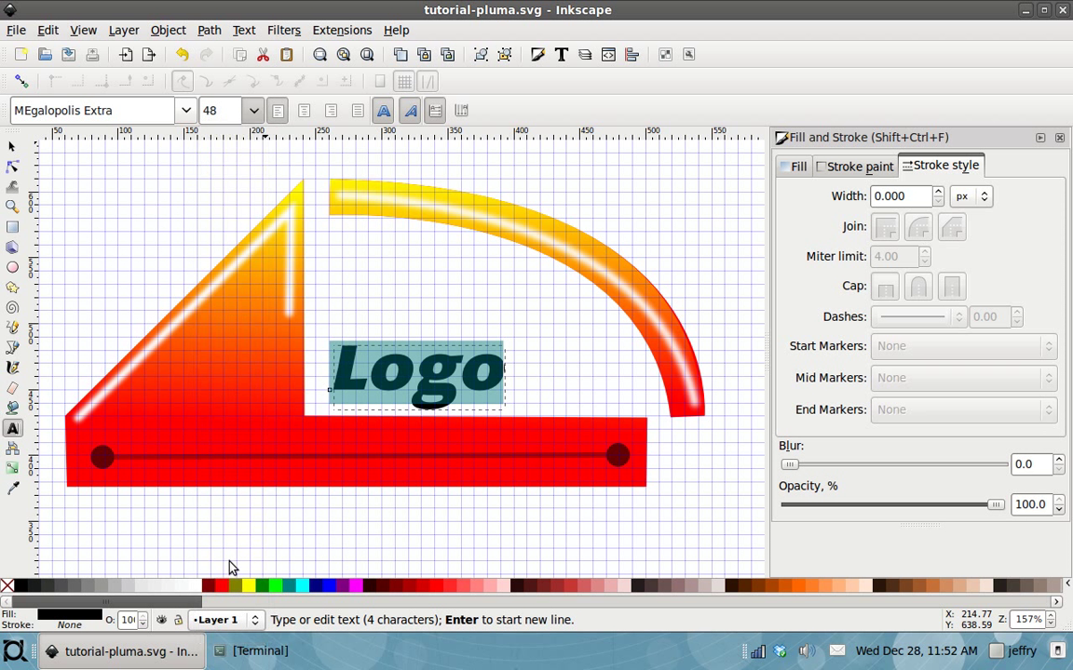
# Move the Logo text slightly up and to the right.
pyautogui.press('F1')
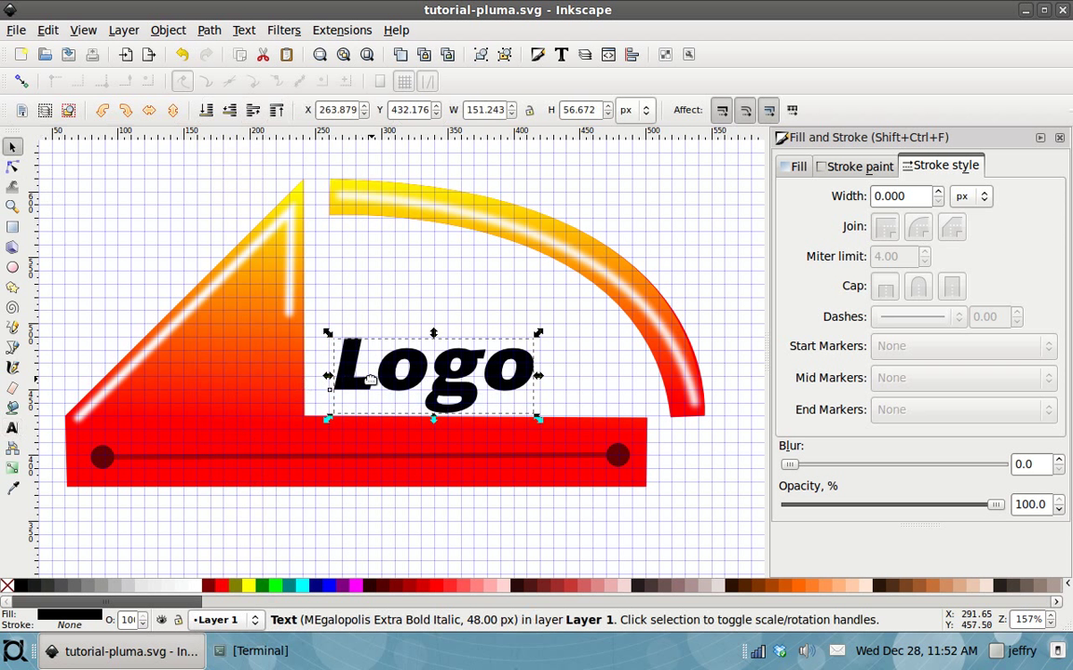
pyautogui.moveTo(386, 367); pyautogui.dragTo(410, 345)
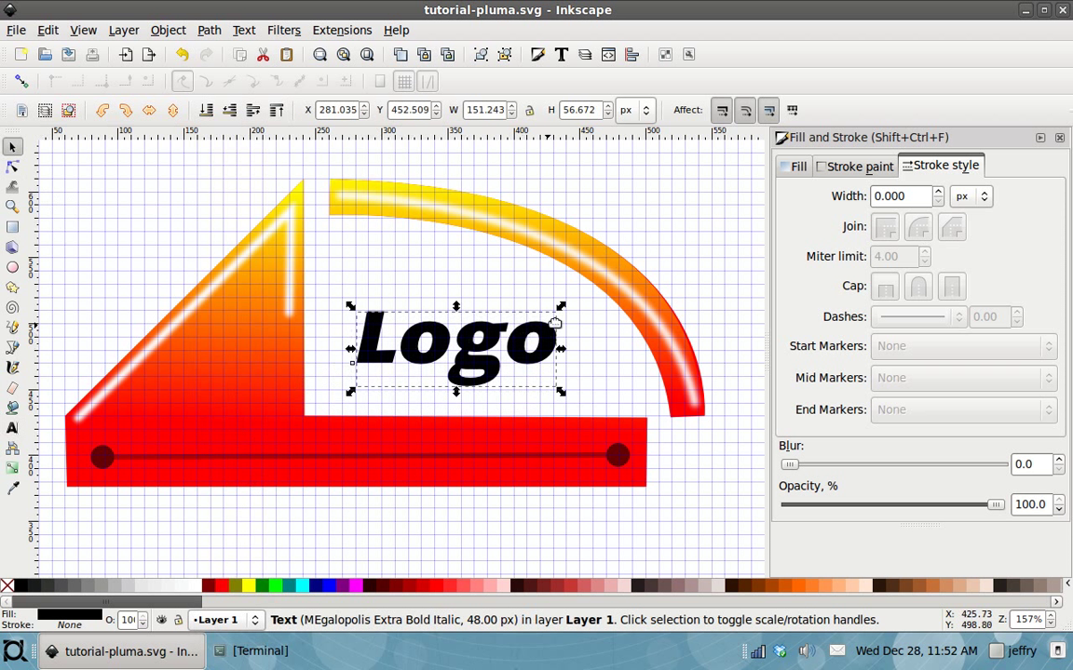
pyautogui.click(603, 215)
pyautogui.click(427, 326)
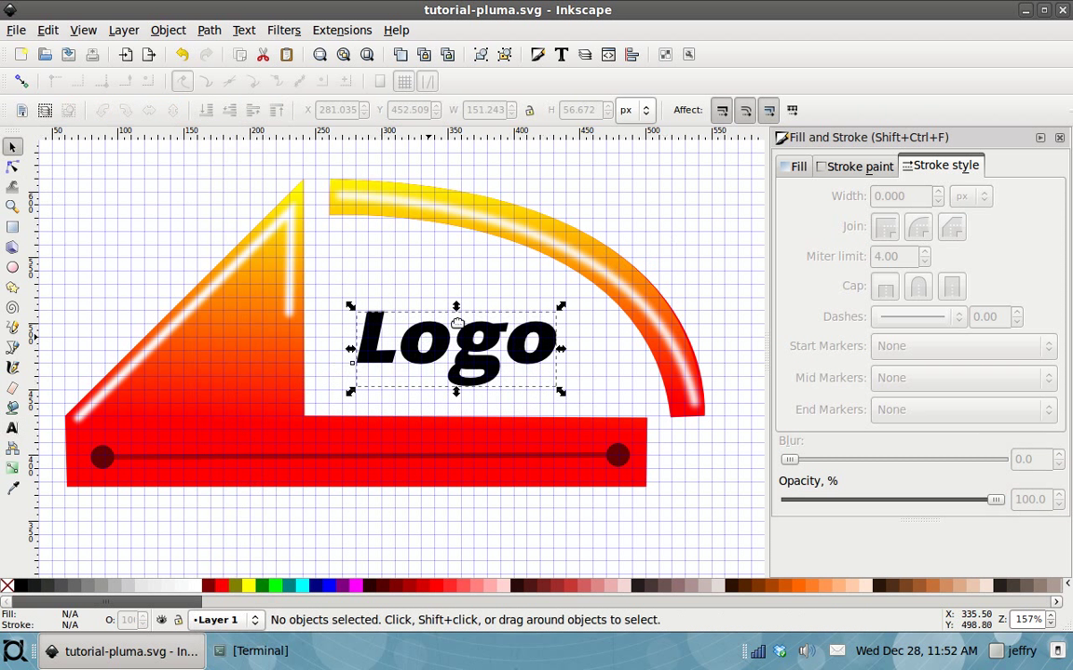
# Make the Logo text bold and italic with horizontal text direction.
pyautogui.click(19, 431)
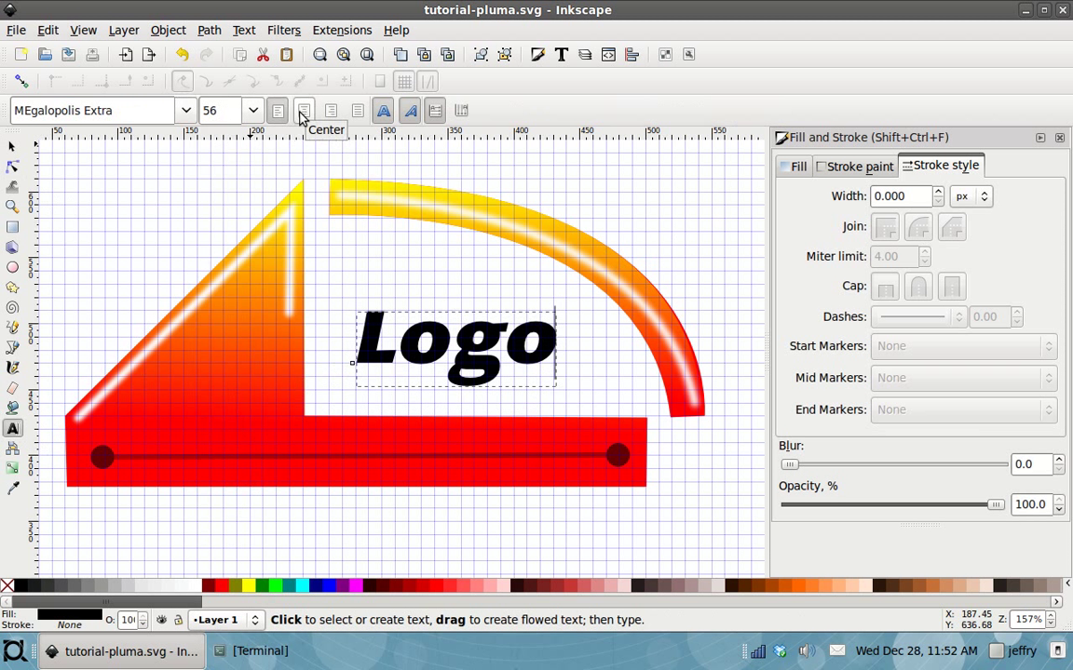
pyautogui.click(381, 116)
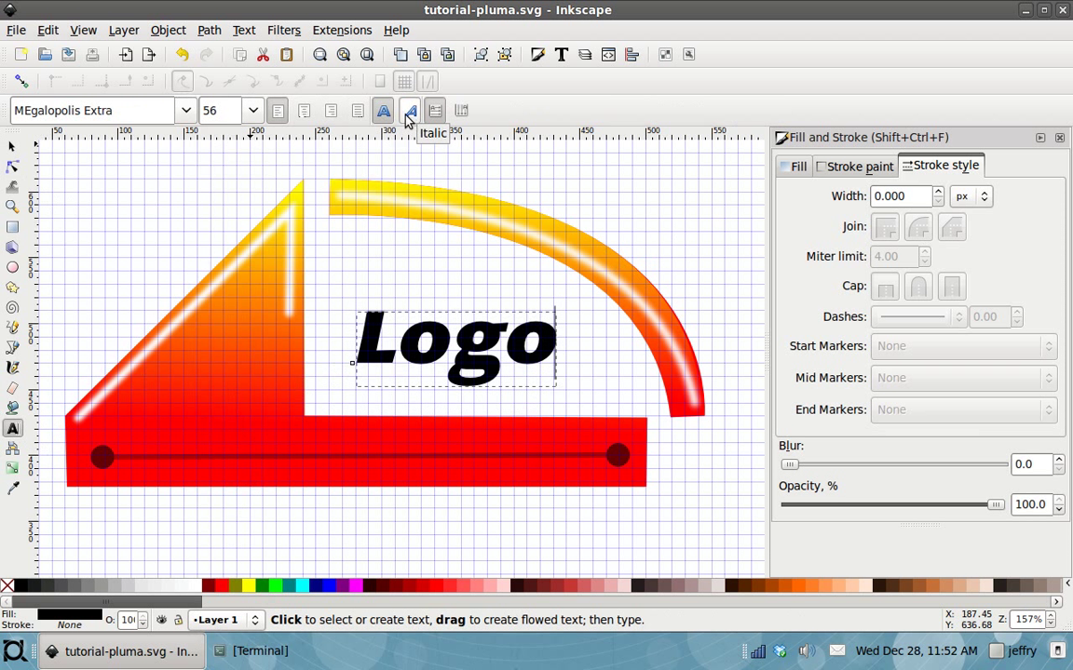
pyautogui.click(407, 115)
pyautogui.click(434, 113)
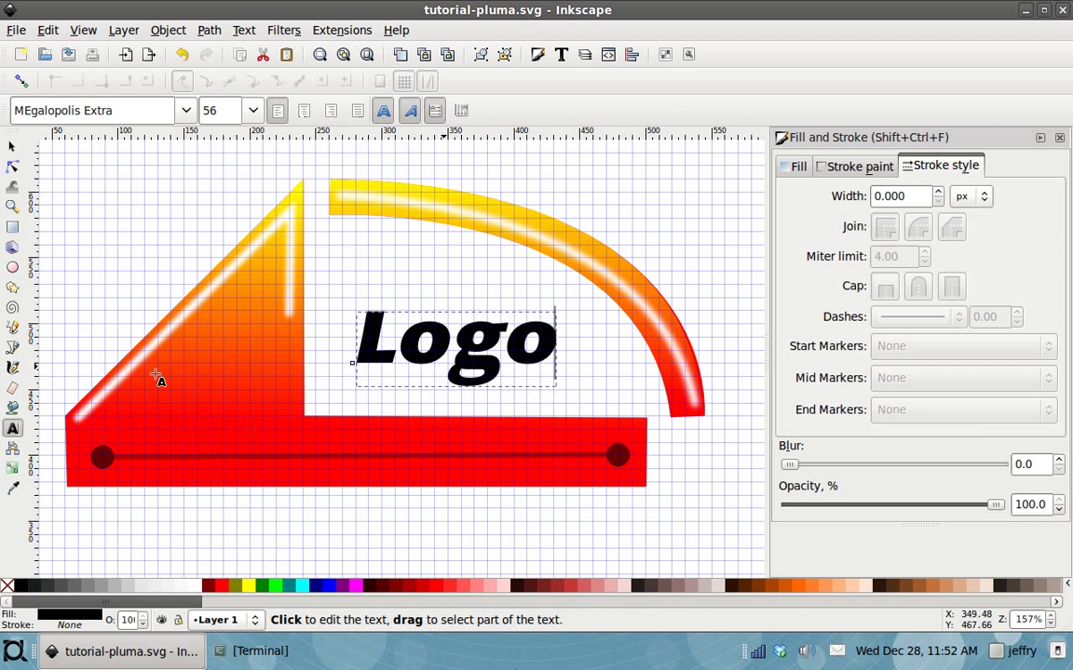
# Fill the Logo text with red from the palette.
pyautogui.click(13, 145)
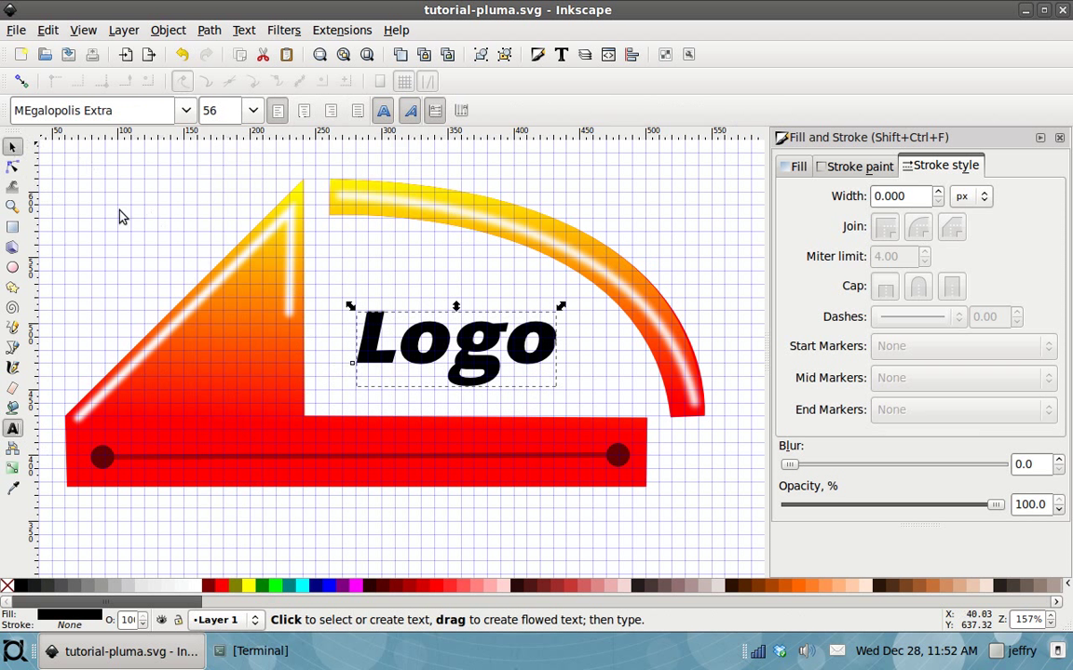
pyautogui.click(233, 565)
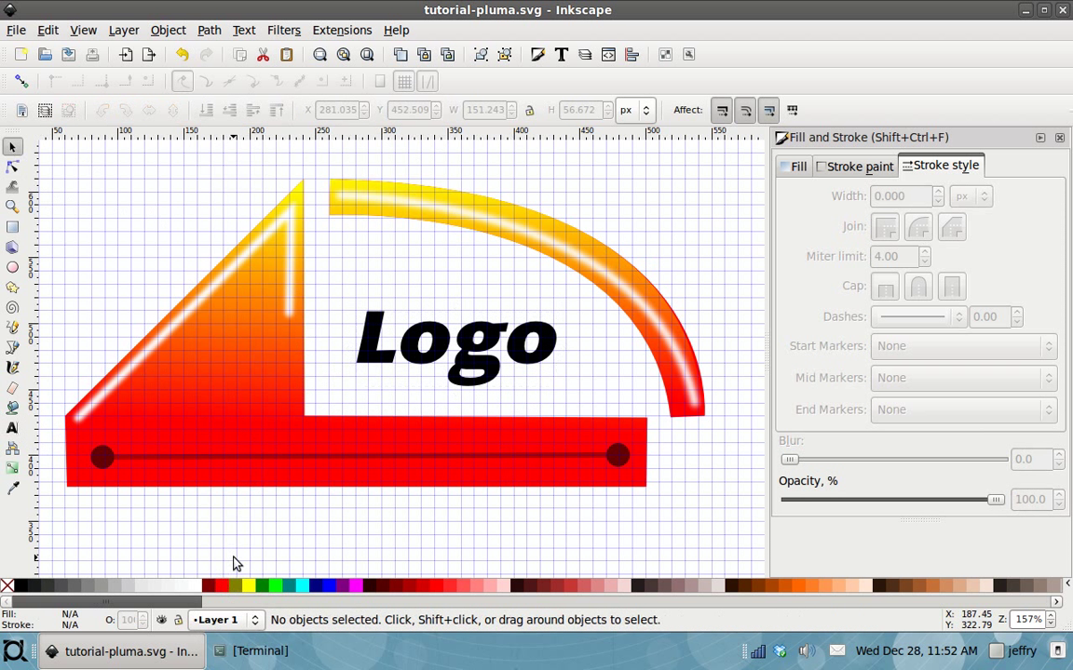
pyautogui.click(380, 343)
pyautogui.click(221, 586)
pyautogui.click(416, 296)
pyautogui.click(425, 340)
pyautogui.rightClick(437, 338)
# Duplicate the Logo text, fill it yellow, and switch its fill to a linear gradient.
pyautogui.click(521, 452)
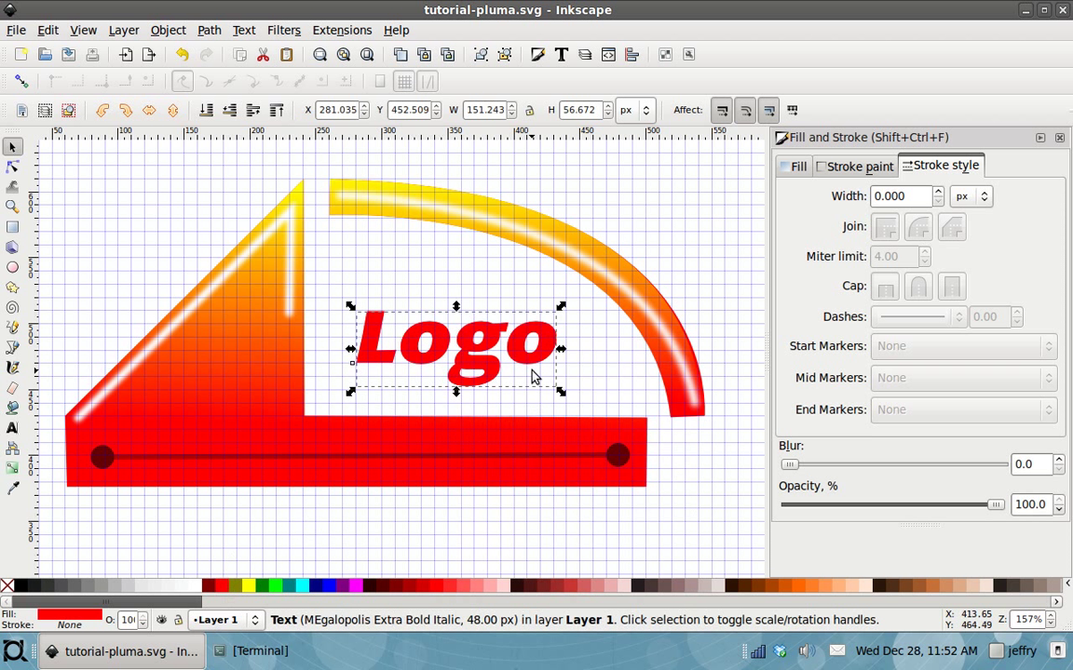
pyautogui.click(248, 586)
pyautogui.click(793, 168)
pyautogui.click(854, 201)
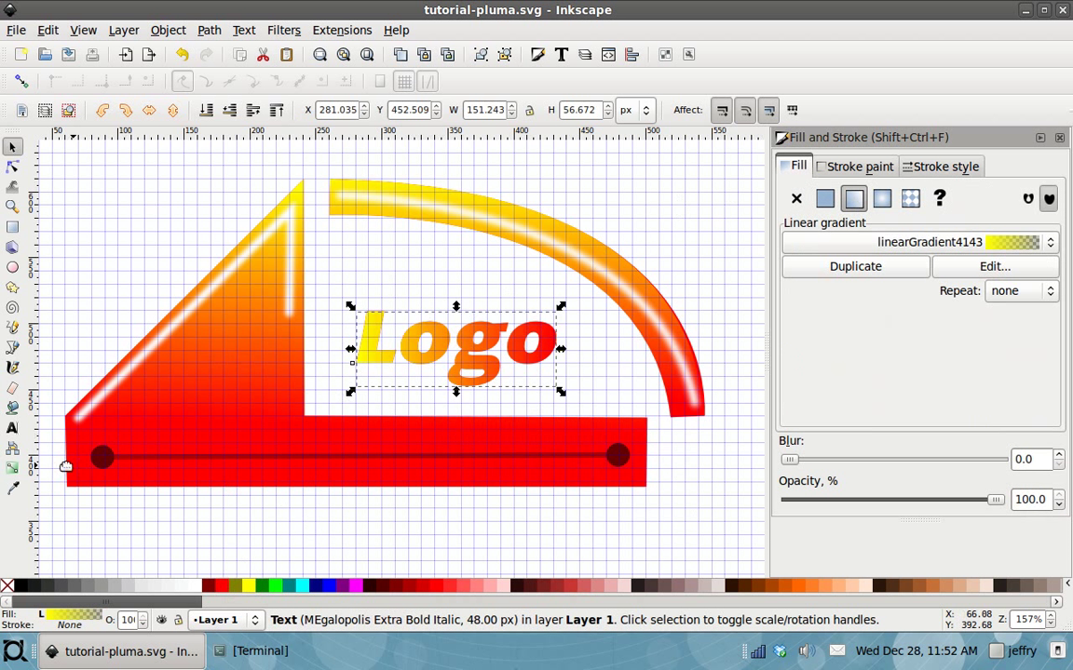
pyautogui.click(12, 468)
# Reposition the gradient handles so the gradient runs from the top of the L to below it.
pyautogui.moveTo(358, 350); pyautogui.dragTo(359, 311)
pyautogui.click(556, 350)
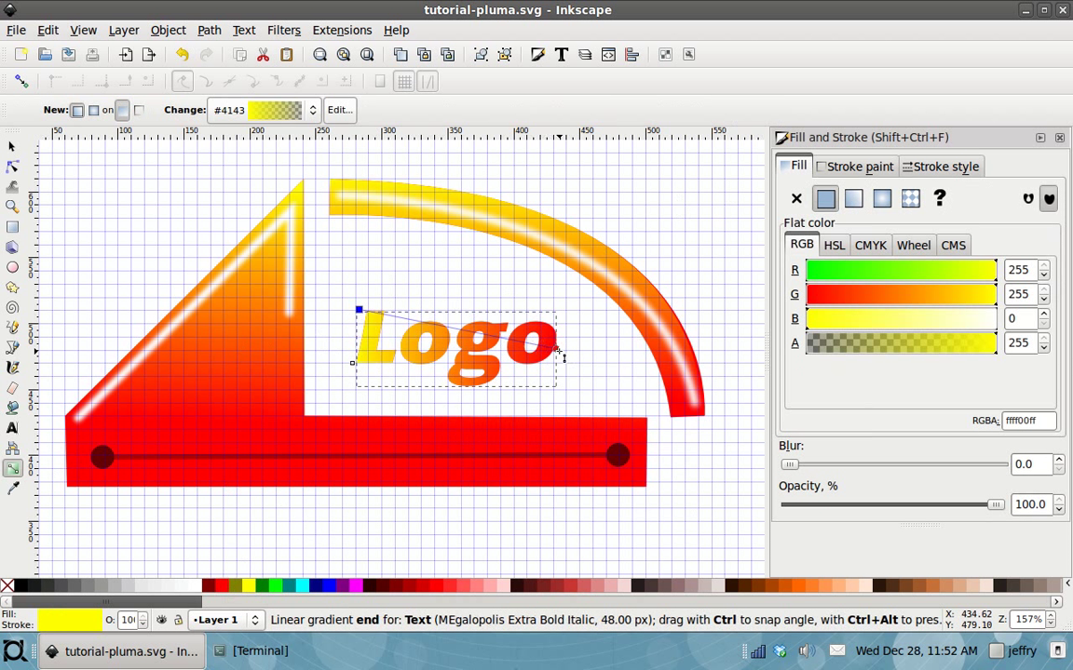
pyautogui.moveTo(557, 350); pyautogui.dragTo(359, 374)
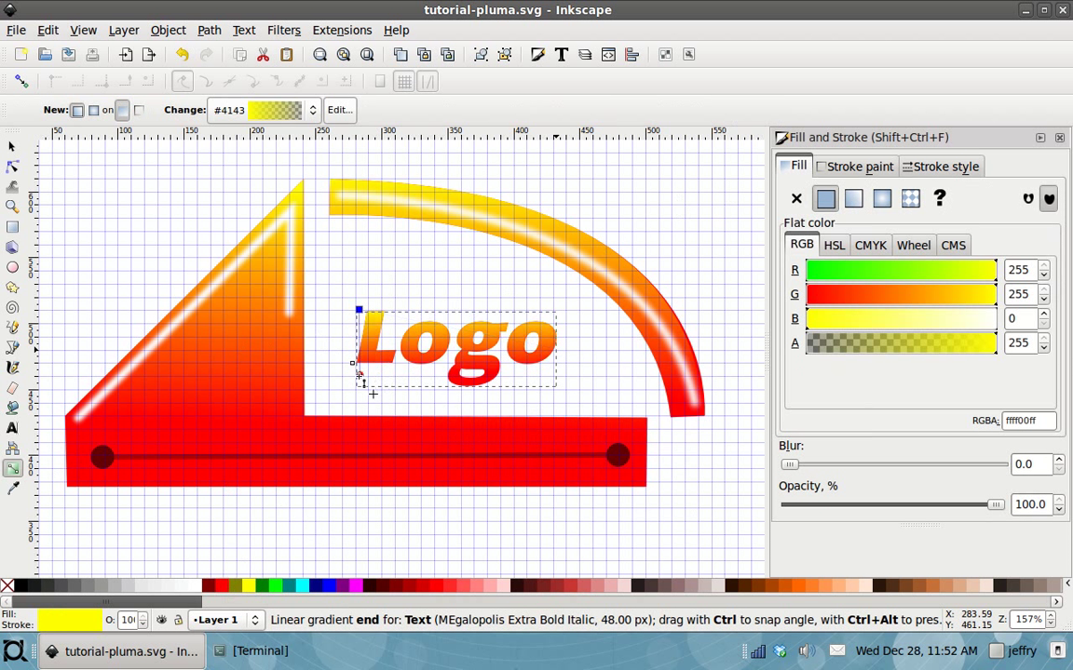
pyautogui.click(12, 146)
pyautogui.click(145, 208)
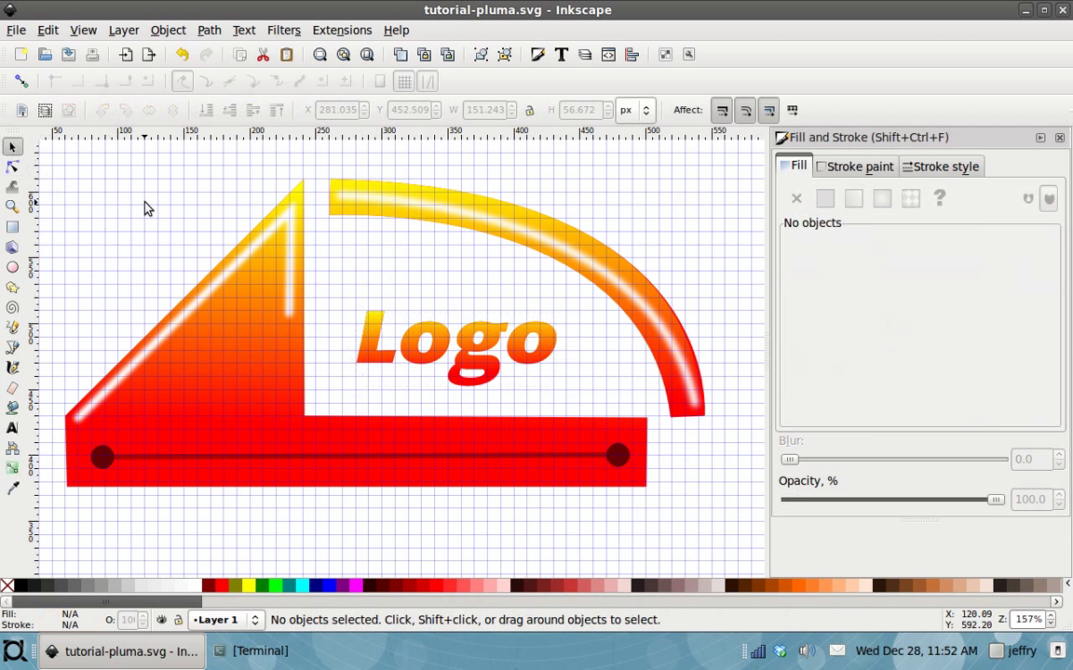
pyautogui.scroll(1, 164, 228)
pyautogui.scroll(-1, 164, 228)
pyautogui.scroll(-2, 164, 228)
pyautogui.moveTo(163, 228); pyautogui.dragTo(200, 213)
# Zoom out and set the text font to Impact with bold turned off.
pyautogui.scroll(3, 183, 439)
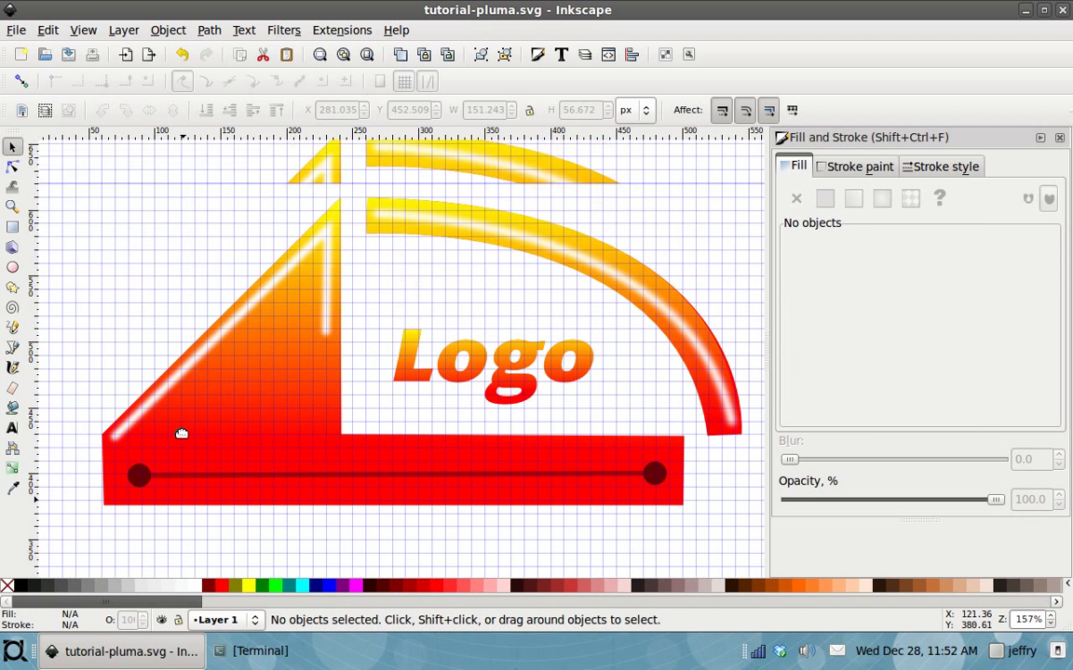
pyautogui.click(13, 206)
pyautogui.click(44, 111)
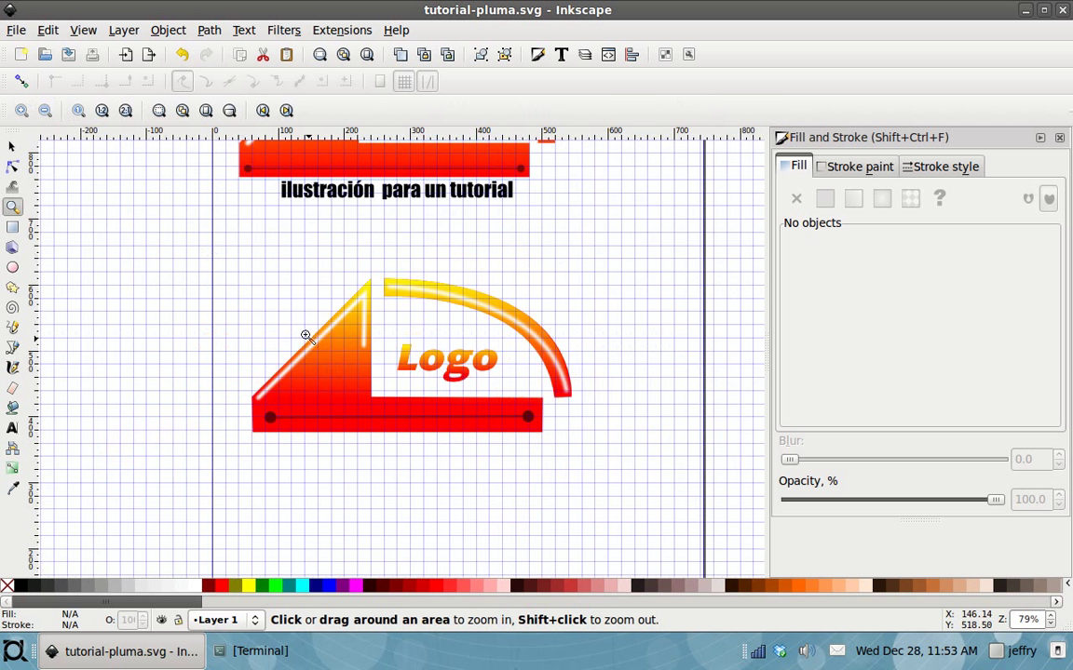
pyautogui.click(12, 428)
pyautogui.moveTo(119, 112); pyautogui.dragTo(4, 107)
pyautogui.press('BackSpace')
pyautogui.write('impact')
pyautogui.press('Return')
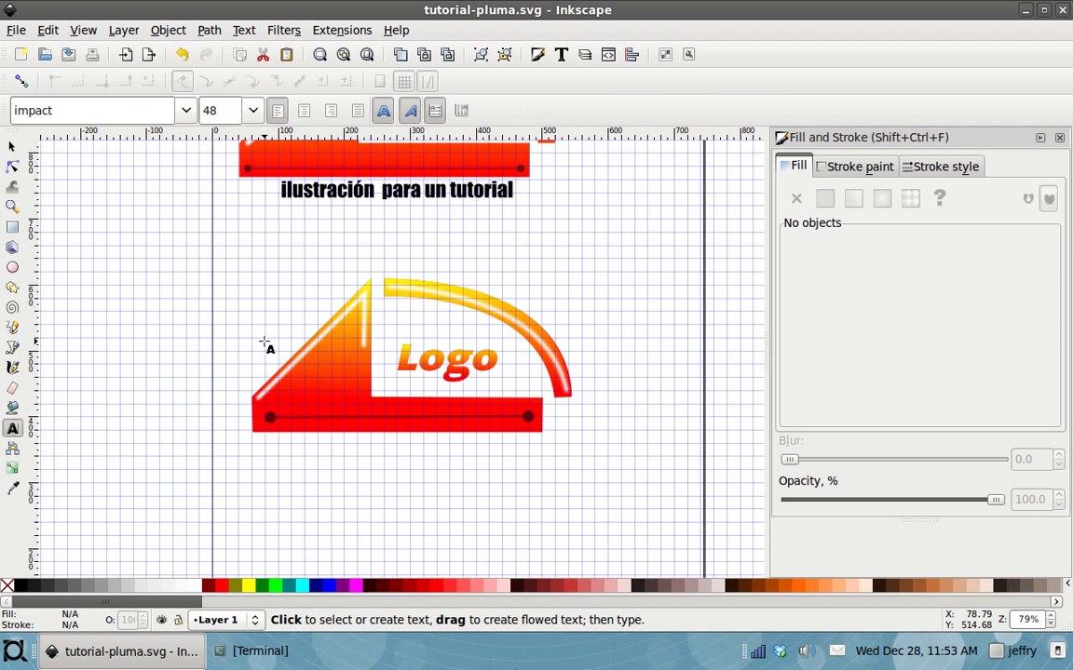
pyautogui.click(277, 469)
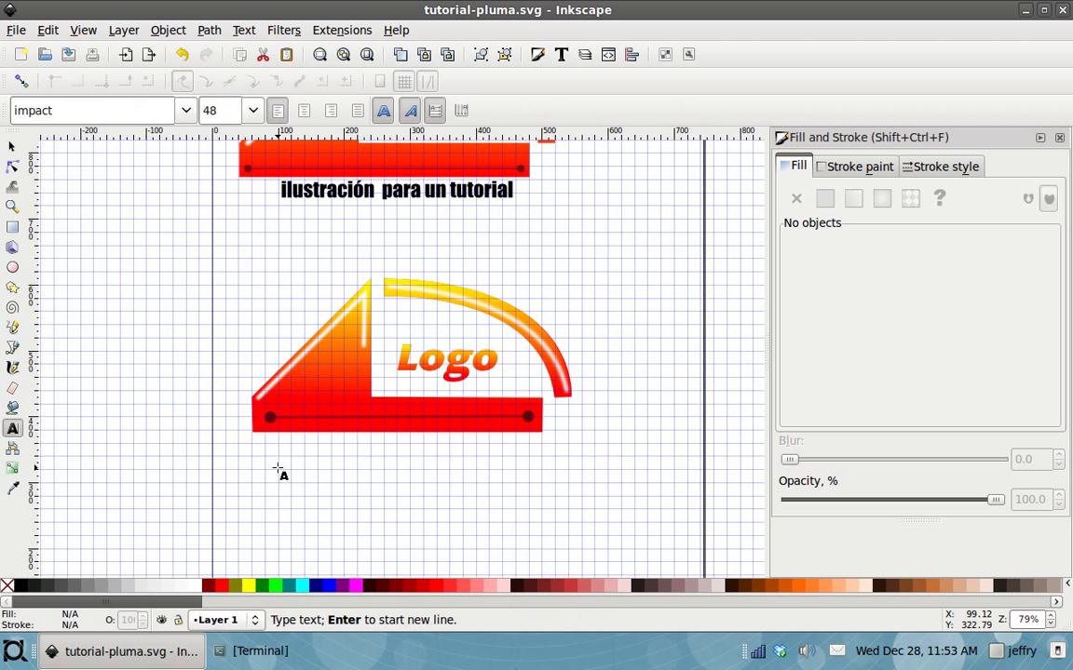
pyautogui.write('ilustra')
pyautogui.press('BackSpace')
pyautogui.press('BackSpace')
pyautogui.press('BackSpace')
pyautogui.press('BackSpace')
pyautogui.press('BackSpace')
pyautogui.press('BackSpace')
pyautogui.press('BackSpace')
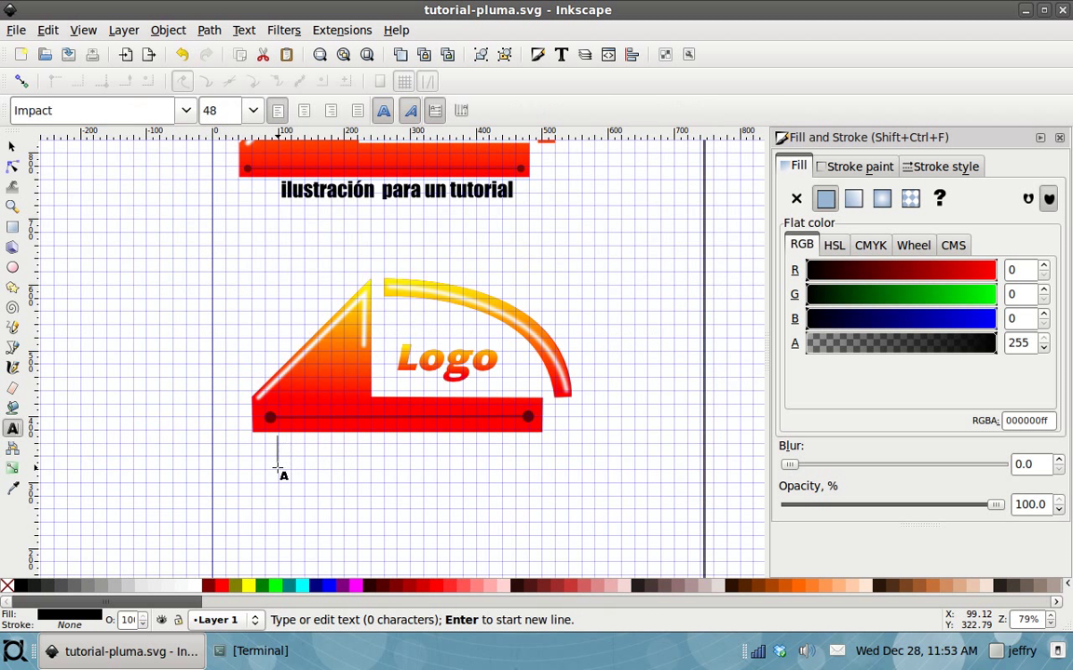
pyautogui.press('Escape')
pyautogui.click(383, 110)
# Type 'Ilustración para un tutorial' below the logo and select all of it.
pyautogui.click(280, 467)
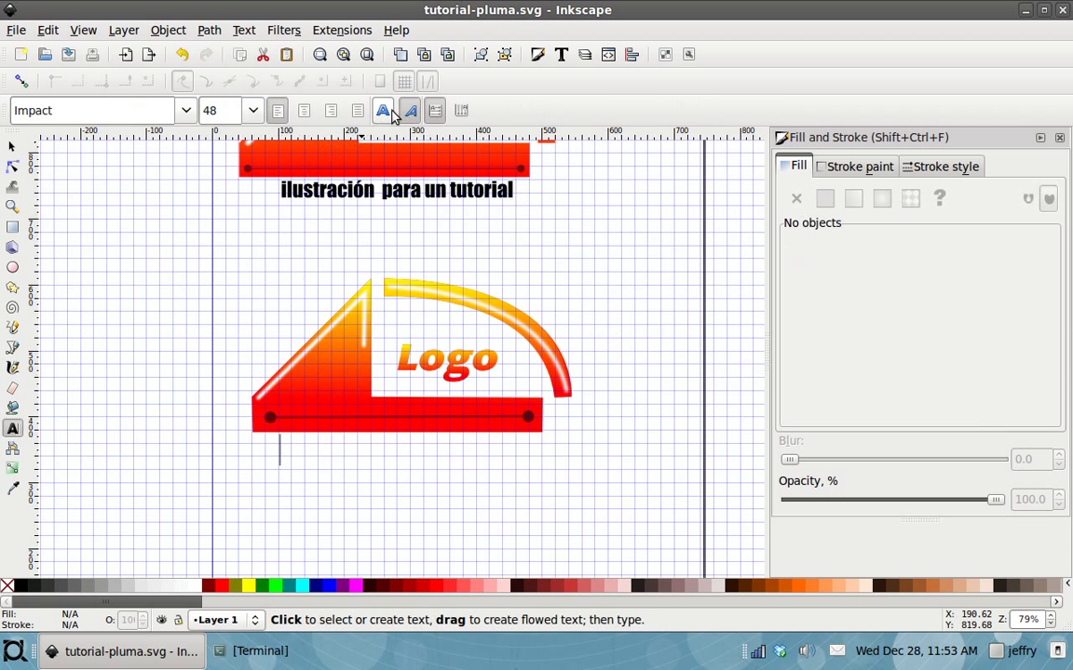
pyautogui.click(299, 468)
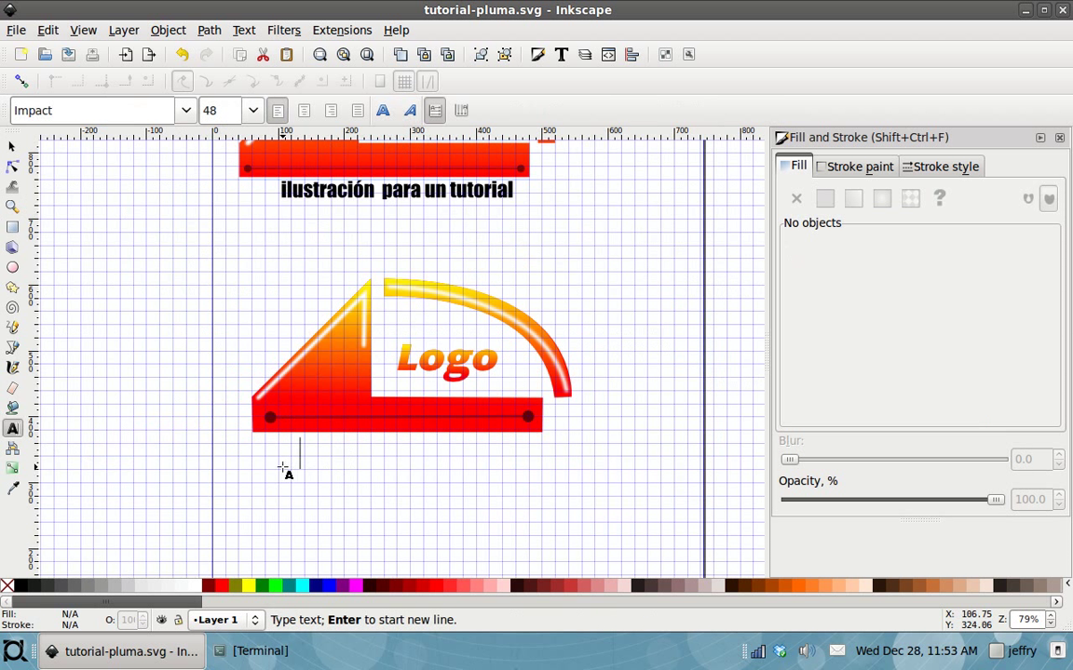
pyautogui.click(284, 469)
pyautogui.write('ill')
pyautogui.press('BackSpace')
pyautogui.press('BackSpace')
pyautogui.write('lustración para un ut')
pyautogui.press('BackSpace')
pyautogui.press('BackSpace')
pyautogui.write('tutorial')
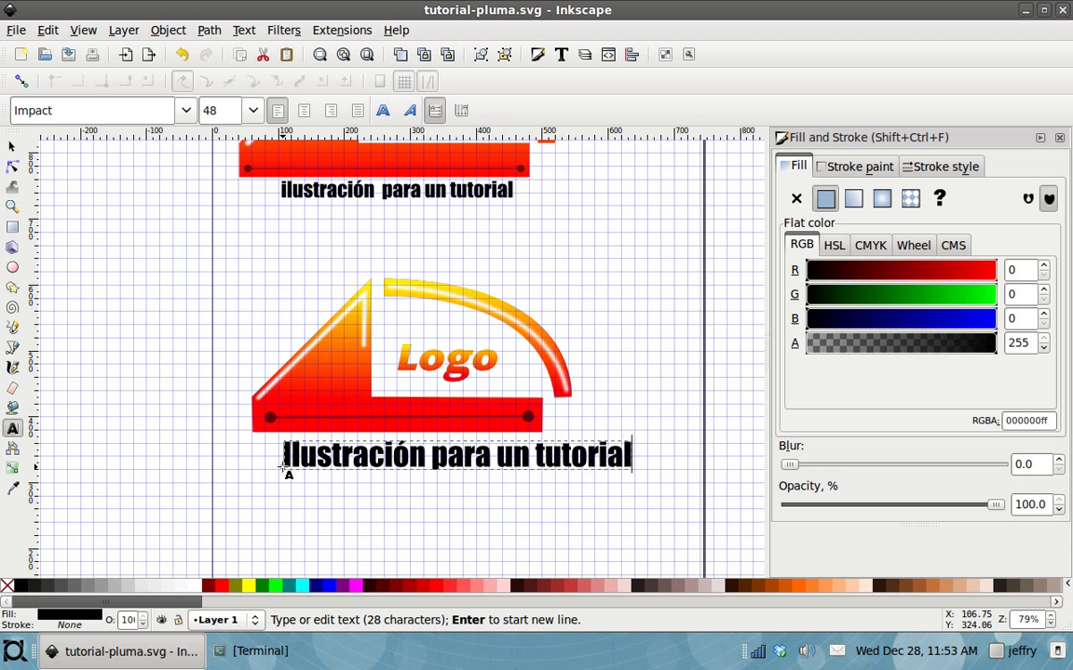
pyautogui.hotkey('ctrl', 'a')
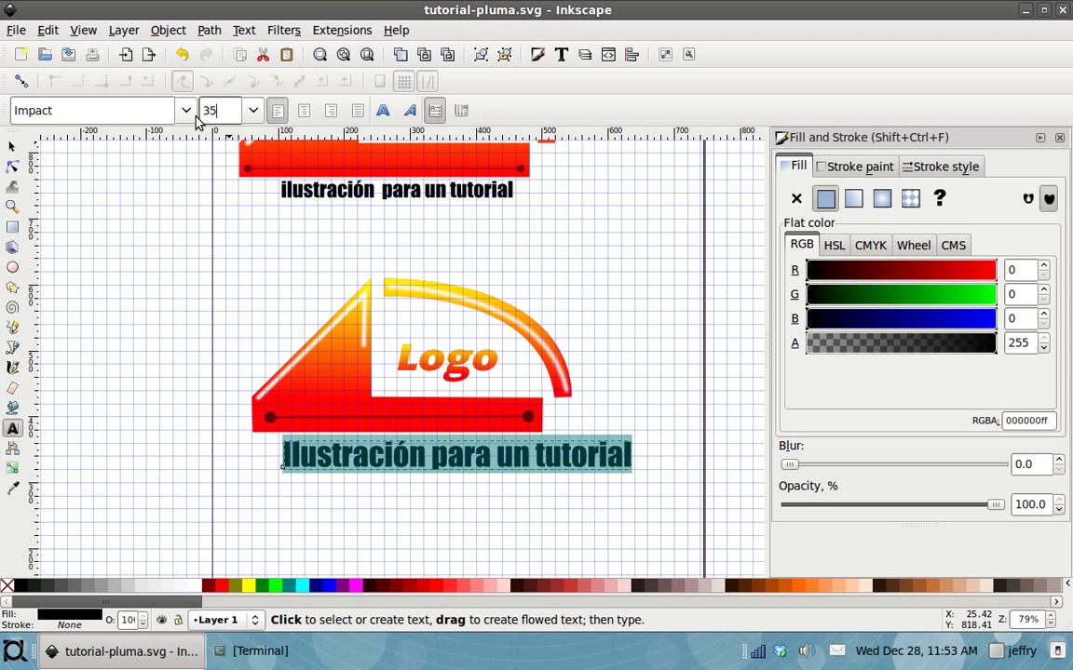
# Nudge the subtitle slightly up and left under the logo.
pyautogui.click(12, 146)
pyautogui.click(77, 195)
pyautogui.moveTo(348, 459); pyautogui.dragTo(334, 453)
pyautogui.click(69, 382)
# Zoom in on both logo versions, then bring the Terminal window to the front.
pyautogui.click(12, 207)
pyautogui.click(44, 110)
pyautogui.click(45, 111)
pyautogui.moveTo(298, 425); pyautogui.dragTo(502, 176)
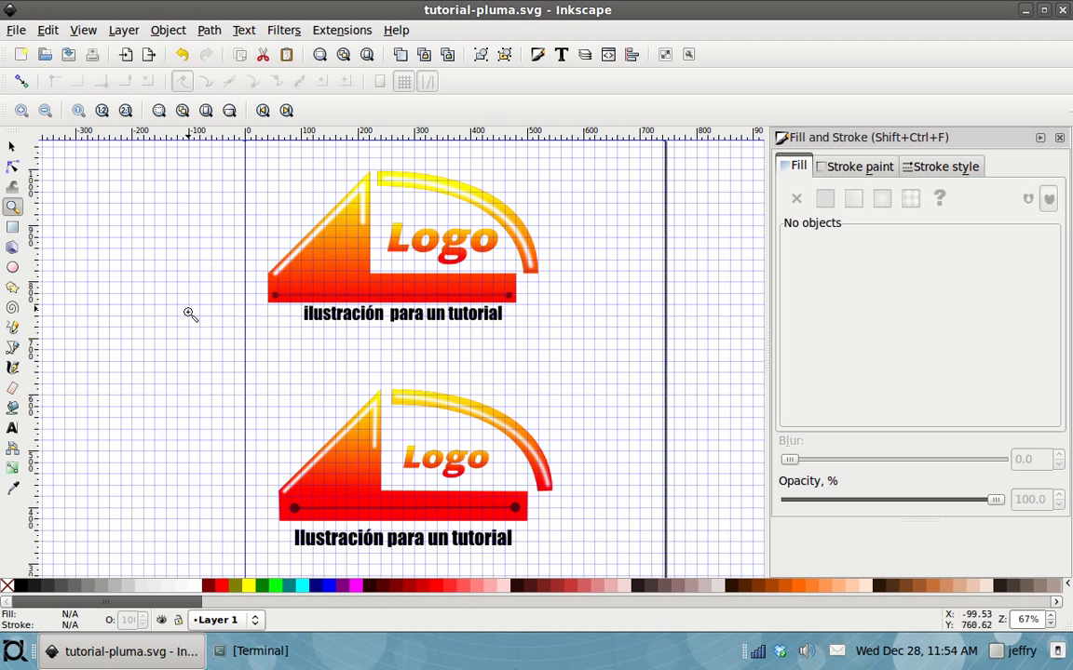
pyautogui.click(260, 662)
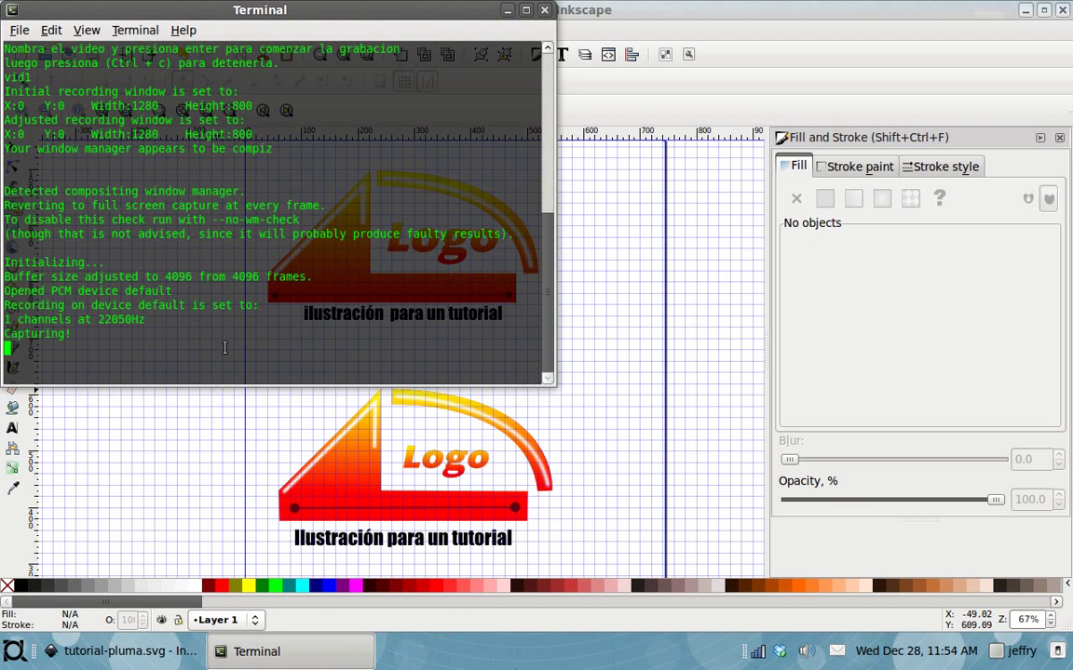